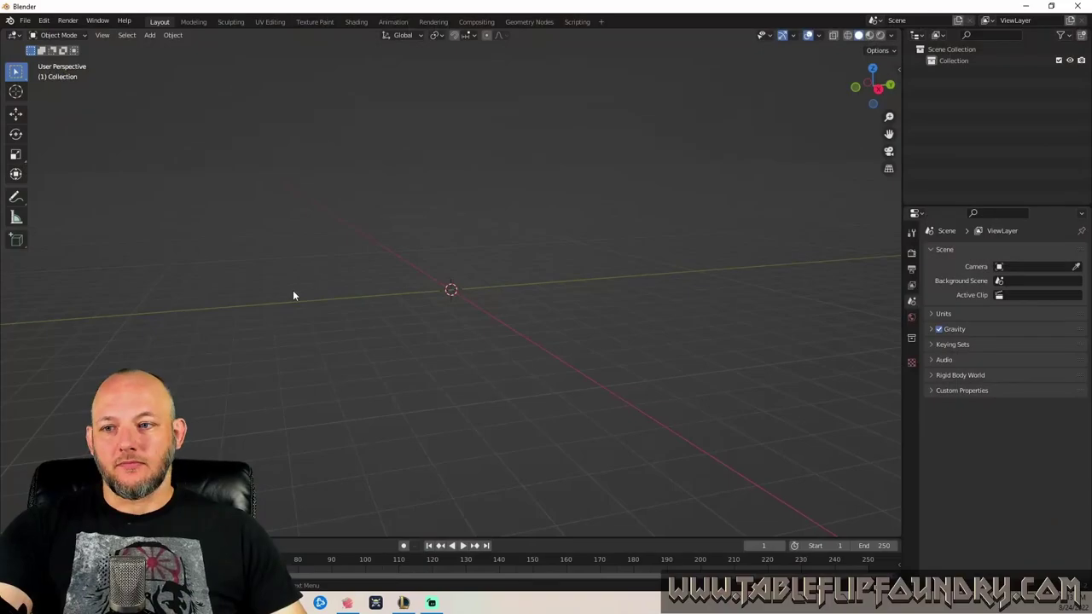
Import the PlagueDoctor.stl model into the empty scene.
middle_click_drag(317, 274, 375, 268)
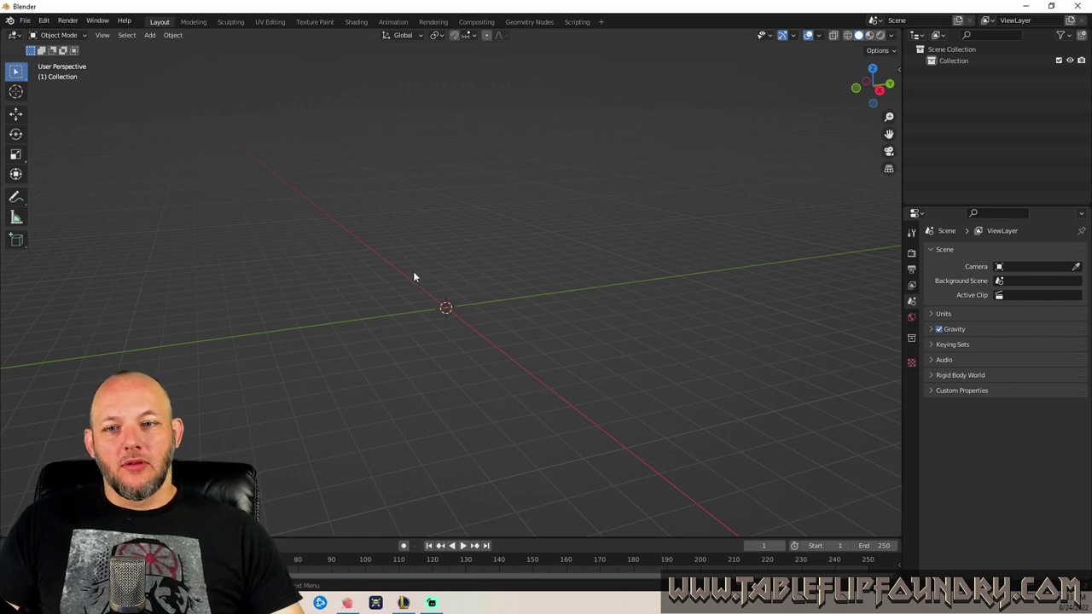
left_click(25, 21)
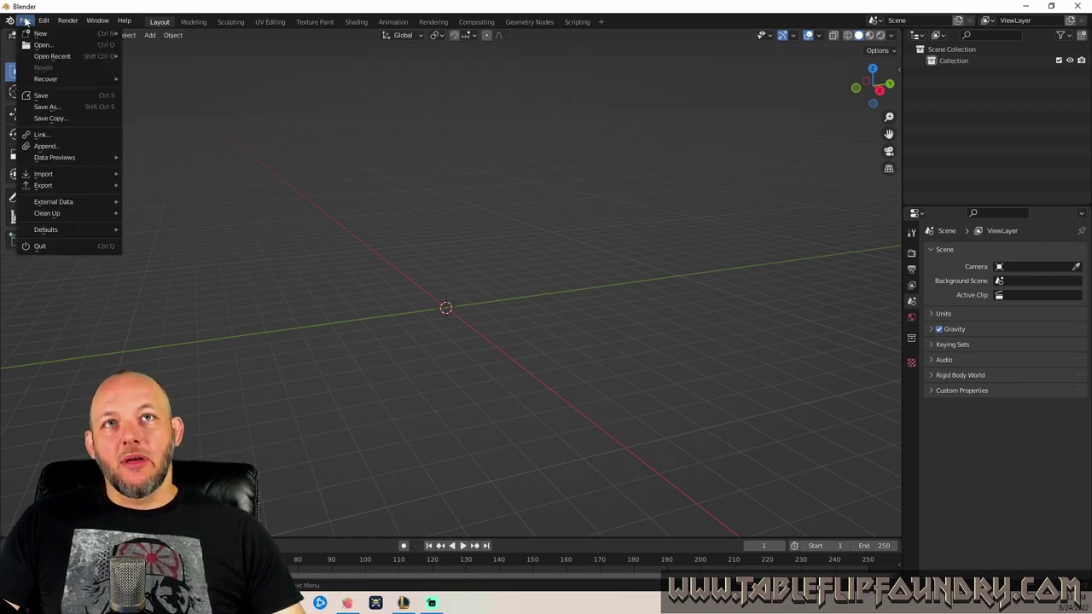
mouse_move(66, 175)
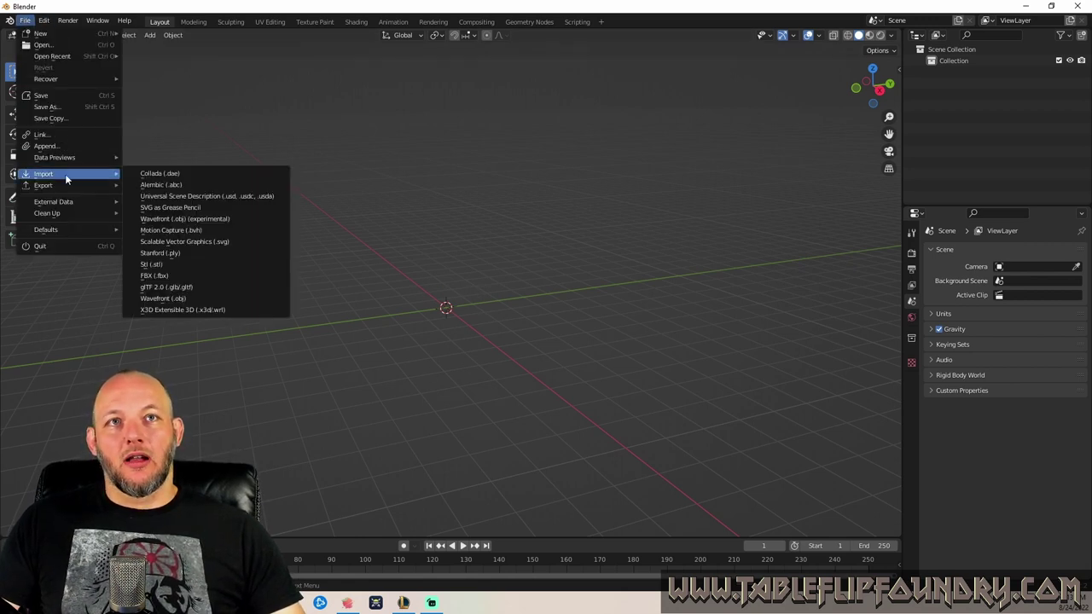
left_click(208, 264)
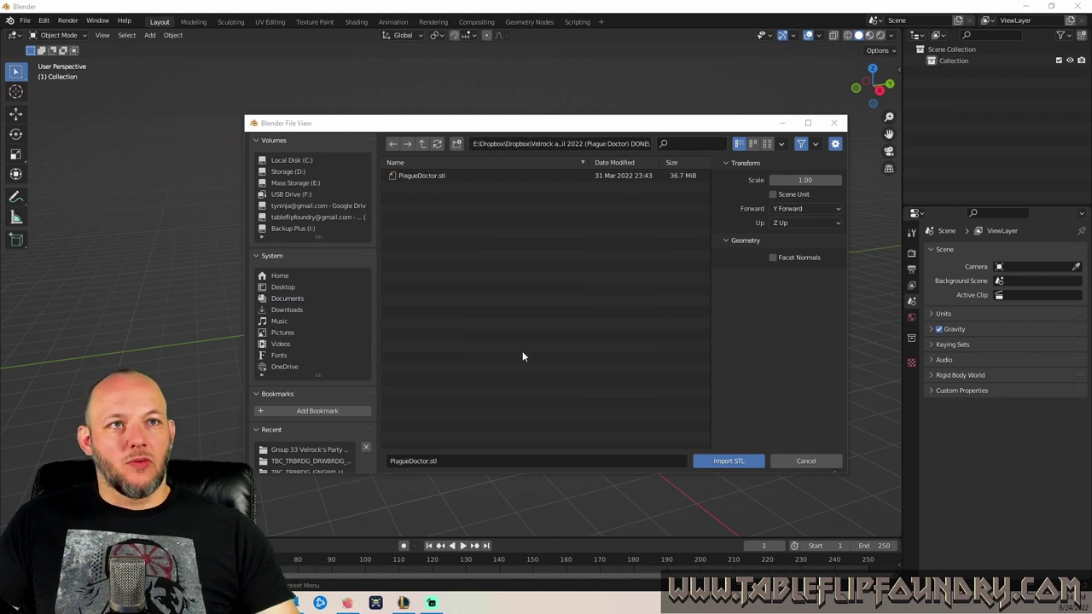
double_click(421, 176)
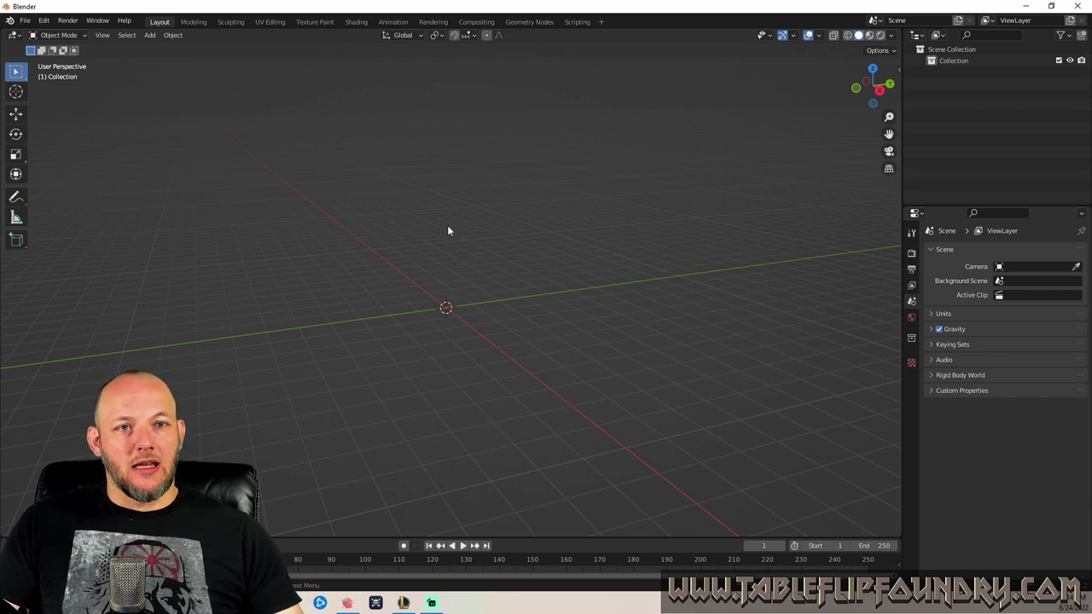
Select the plague doctor figure and enter Edit Mode with all vertices deselected.
scroll(447, 225, "down", 4)
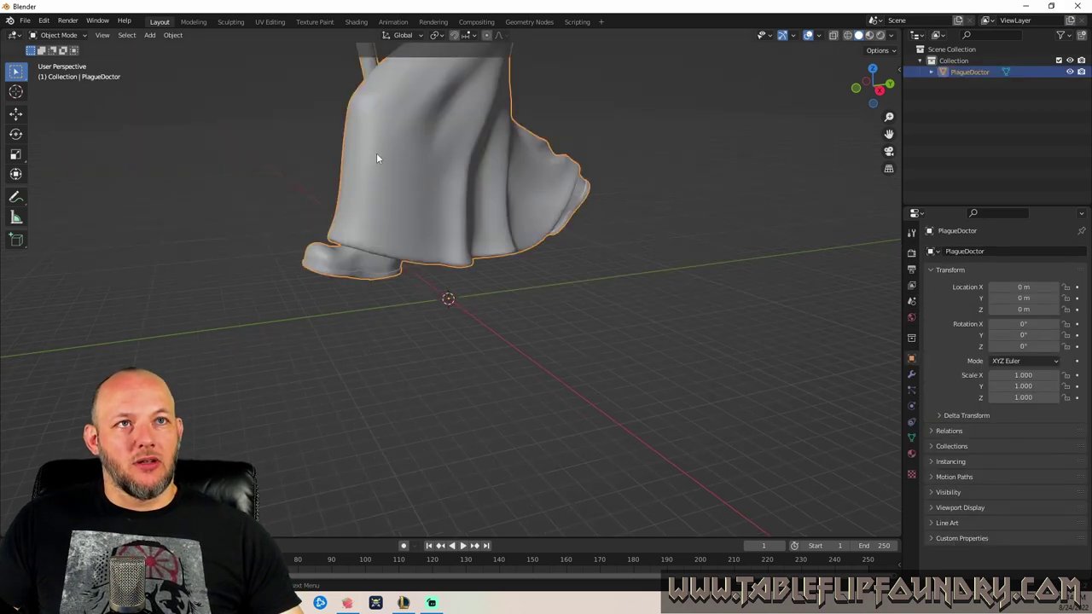
middle_click_drag(331, 162, 336, 262, "shift")
scroll(316, 376, "down", 5)
middle_click_drag(342, 361, 346, 289)
left_click(268, 210)
left_click(449, 214)
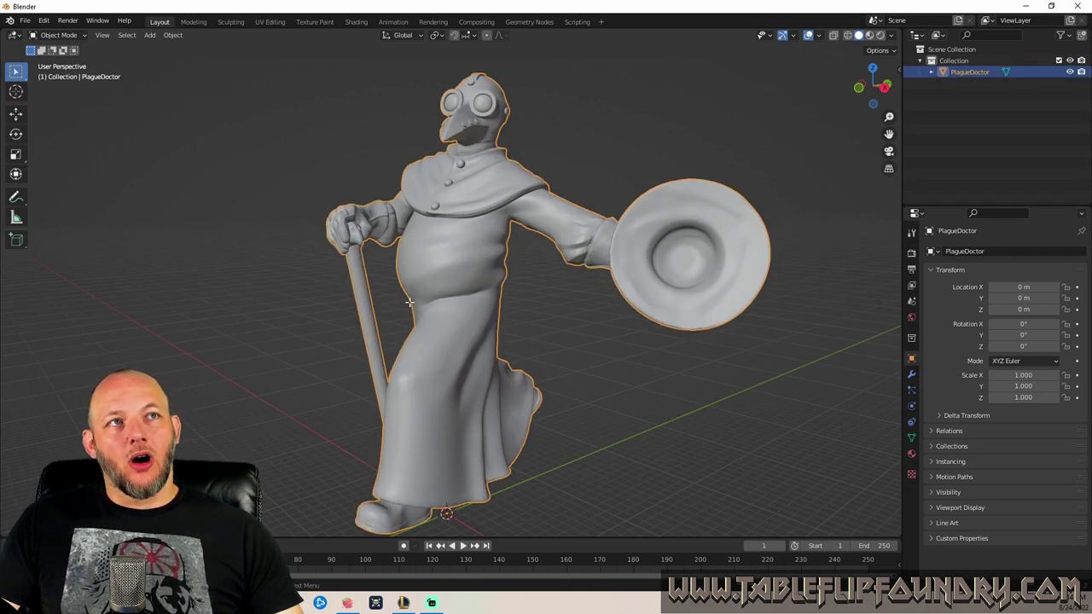
key("Tab")
key("alt+a")
Examine the mesh density and geometry where the plague doctor's hand grips the hat.
middle_click_drag(626, 142, 421, 151)
scroll(228, 226, "up", 5)
middle_click_drag(227, 227, 418, 279, "shift")
middle_click_drag(517, 278, 405, 251)
scroll(381, 253, "up", 3)
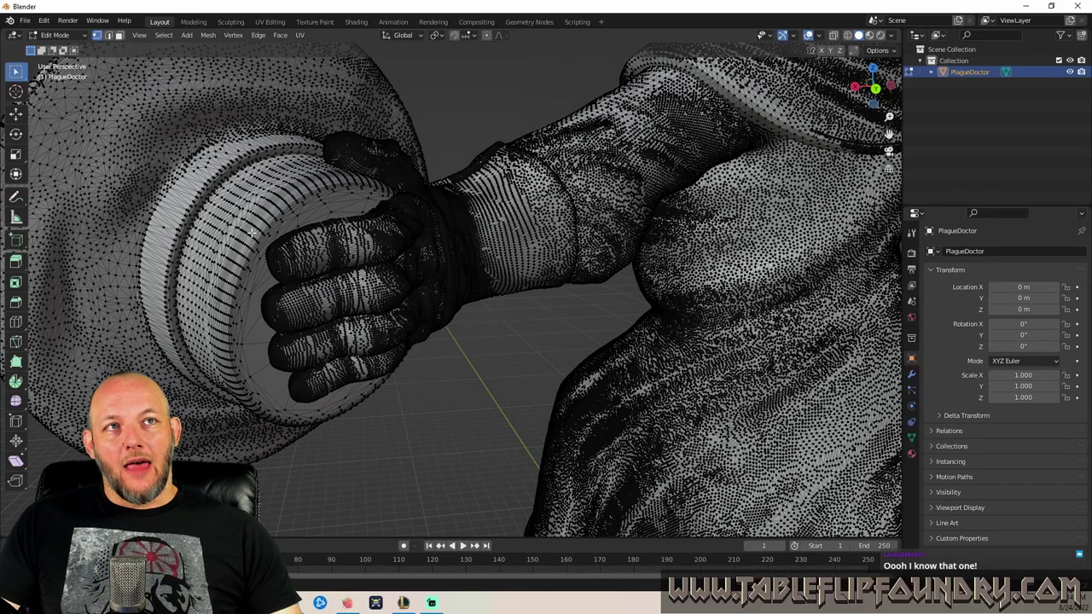
middle_click_drag(252, 232, 237, 206)
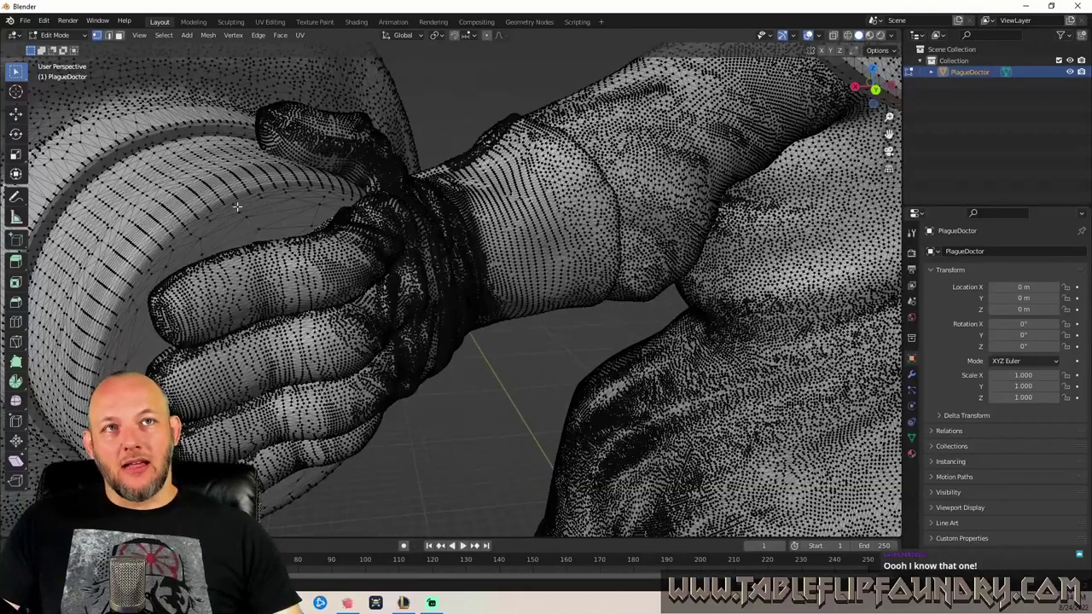
scroll(183, 169, "down", 5)
middle_click_drag(186, 169, 319, 184, "shift")
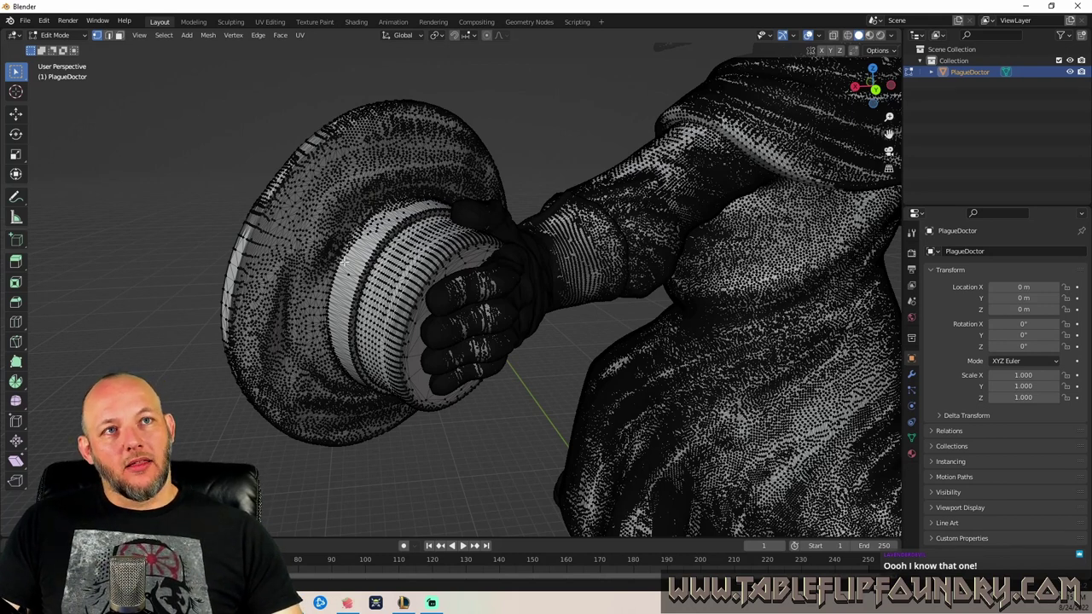
middle_click_drag(363, 183, 551, 171)
scroll(420, 174, "down", 4)
middle_click_drag(400, 173, 222, 173)
scroll(398, 227, "up", 7)
scroll(399, 227, "down", 4)
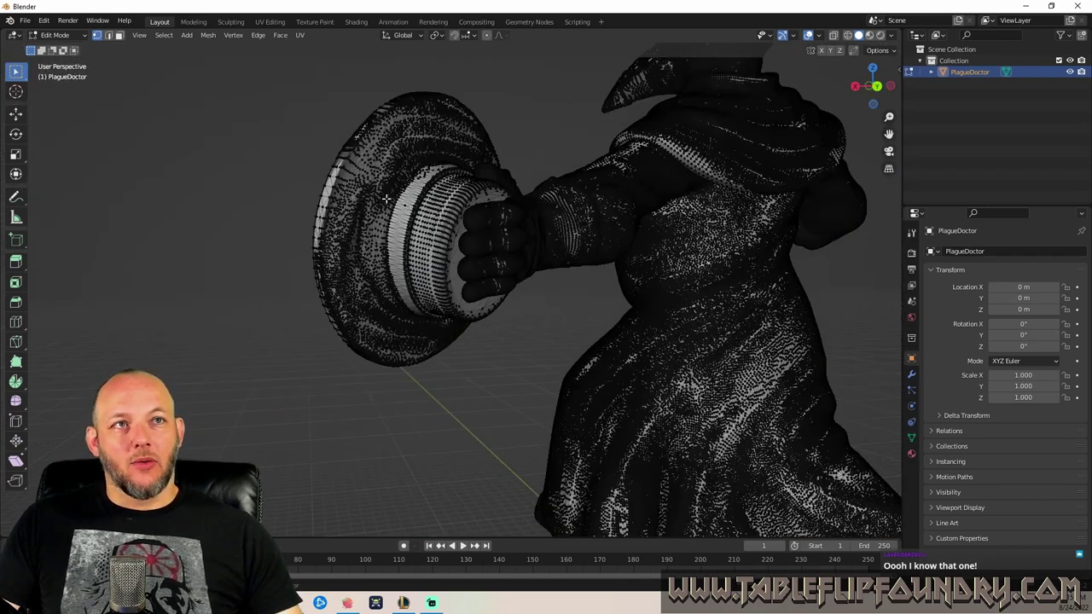
middle_click_drag(386, 199, 377, 235, "shift")
scroll(376, 234, "up", 1)
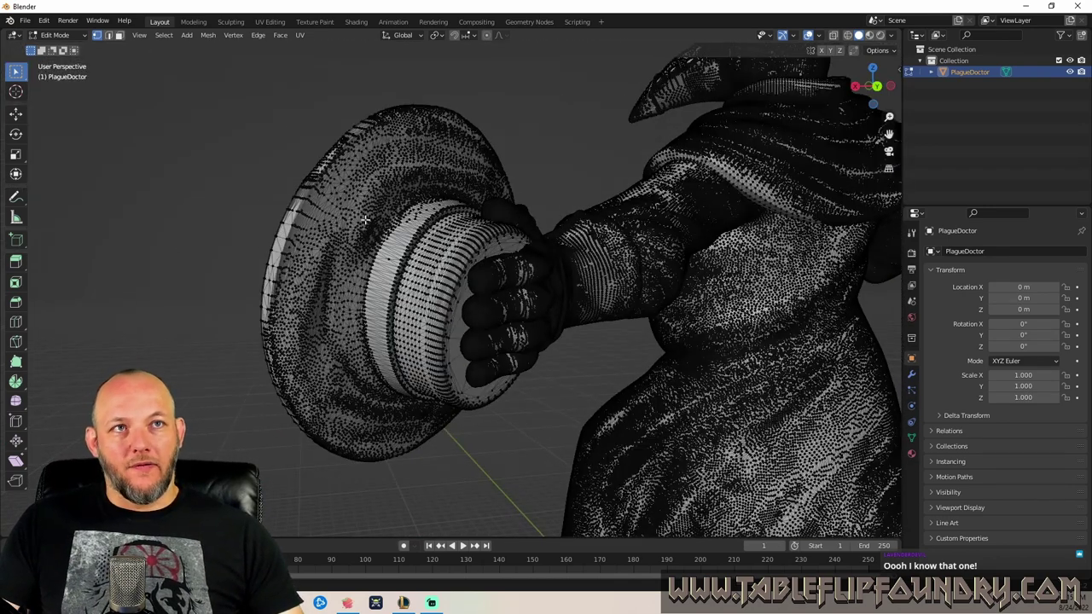
Return to Object Mode and examine the whole plague doctor figure from the front and back.
key("Tab")
middle_click_drag(256, 209, 345, 239)
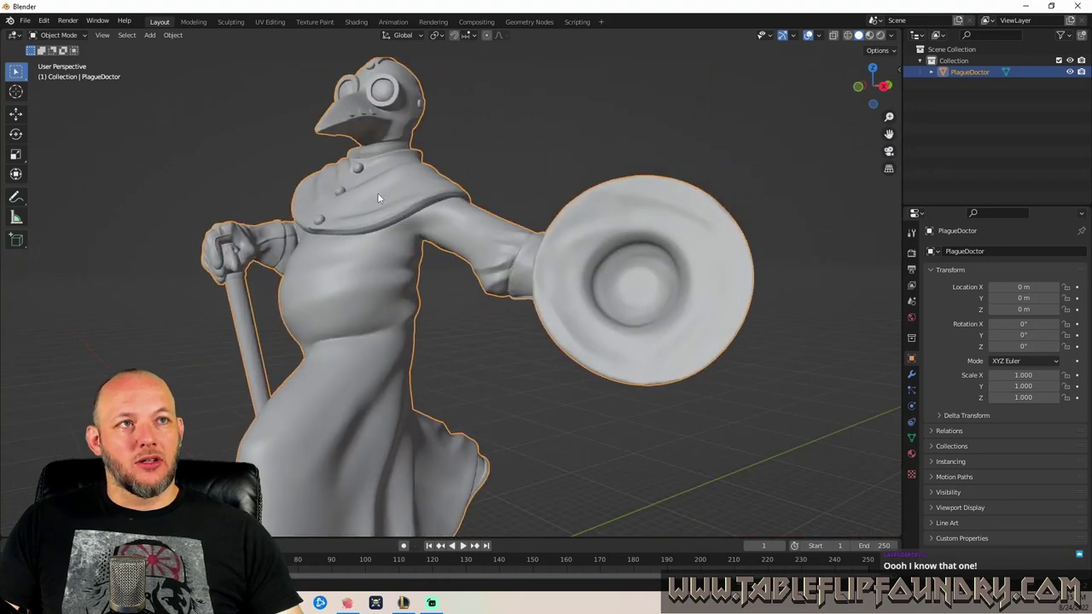
scroll(357, 249, "up", 2)
scroll(500, 220, "down", 5)
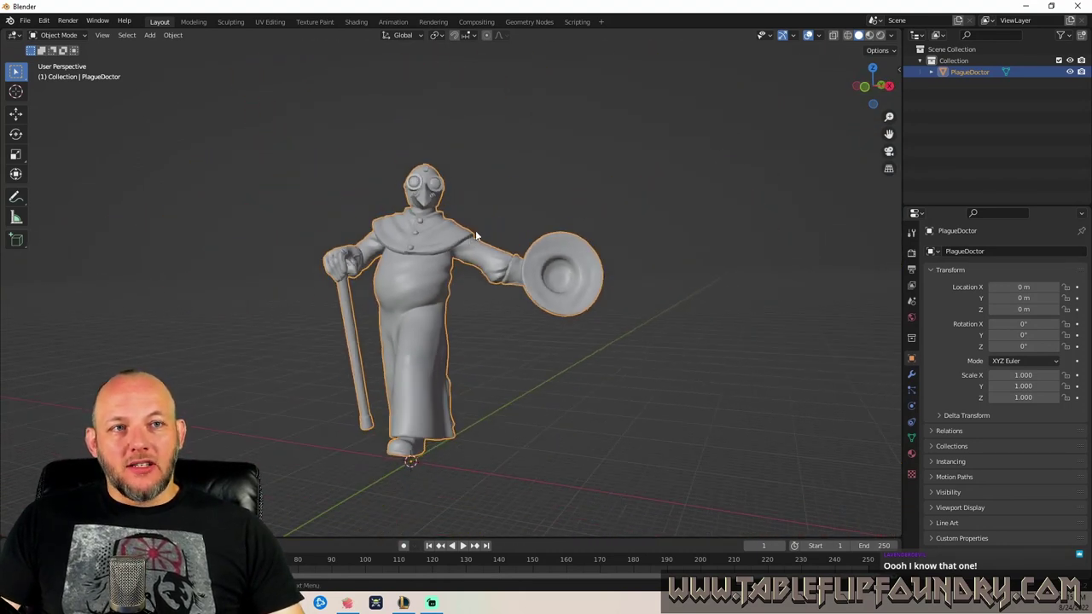
scroll(466, 240, "up", 1)
middle_click_drag(466, 234, 512, 210)
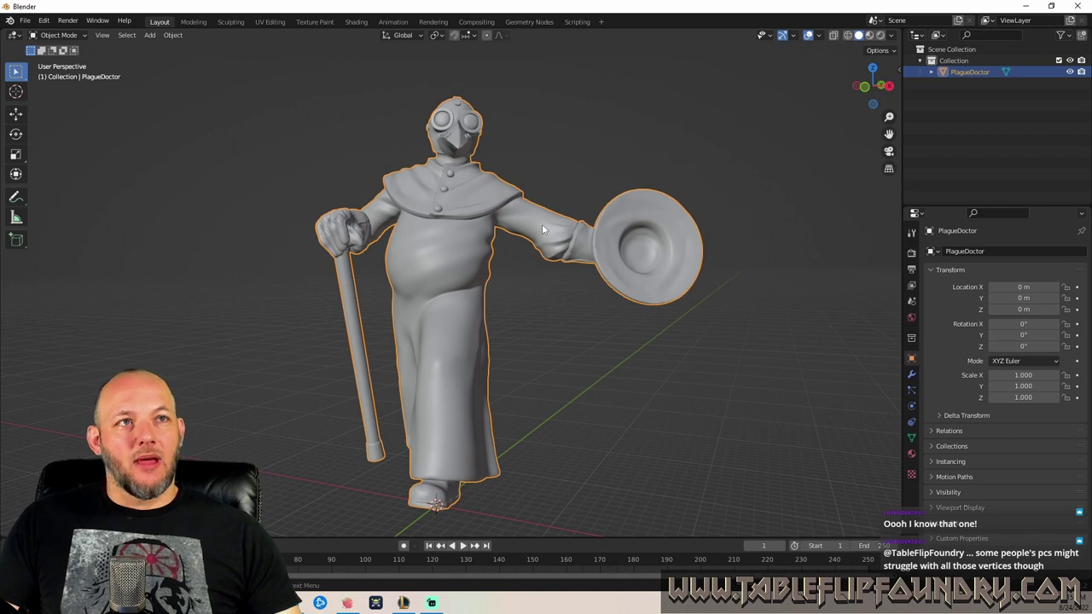
middle_click_drag(543, 228, 381, 194)
scroll(366, 209, "up", 5)
scroll(363, 206, "down", 3)
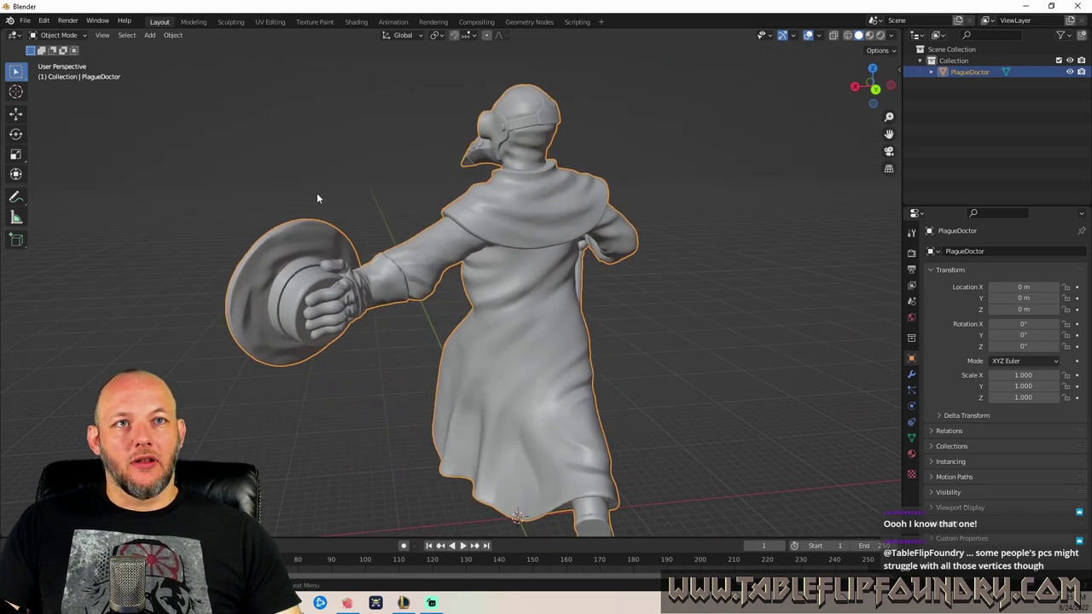
mouse_move(310, 195)
middle_mouse_down()
mouse_move(341, 188)
mouse_move(315, 191)
middle_mouse_up()
scroll(315, 187, "up", 1)
scroll(288, 174, "down", 1)
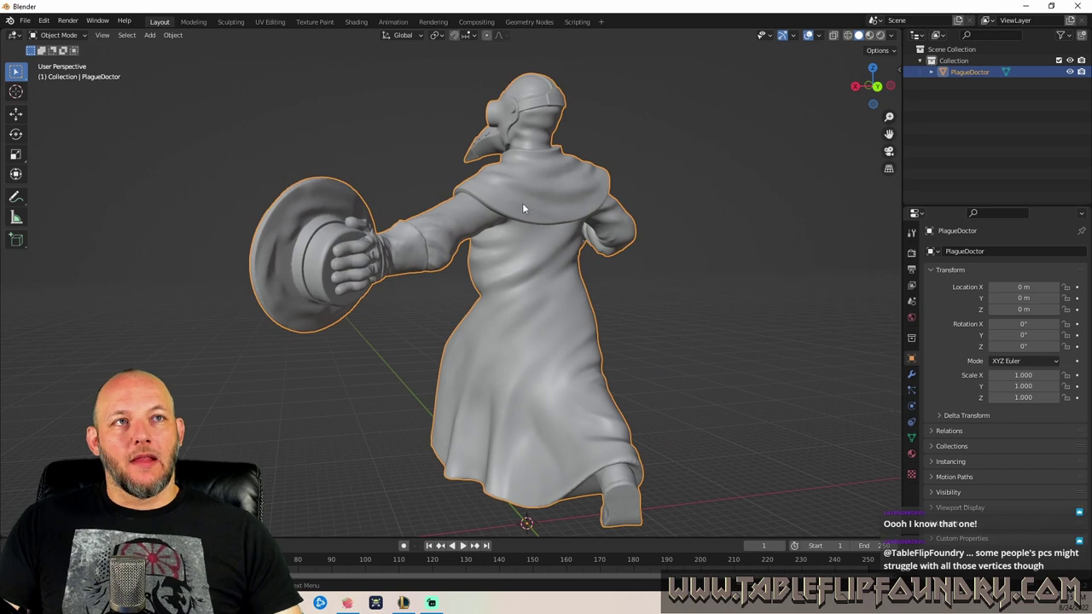
Delete the PlagueDoctor object from the scene.
key("Delete")
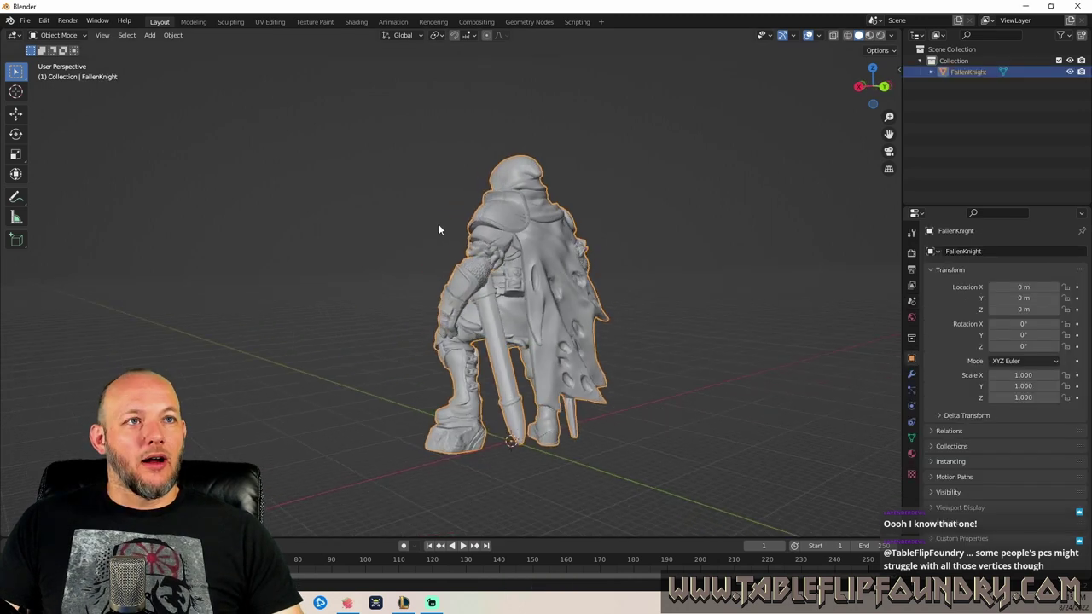
Switch the FallenKnight model to Edit Mode with nothing selected.
middle_click_drag(512, 222, 622, 214)
scroll(403, 224, "up", 5)
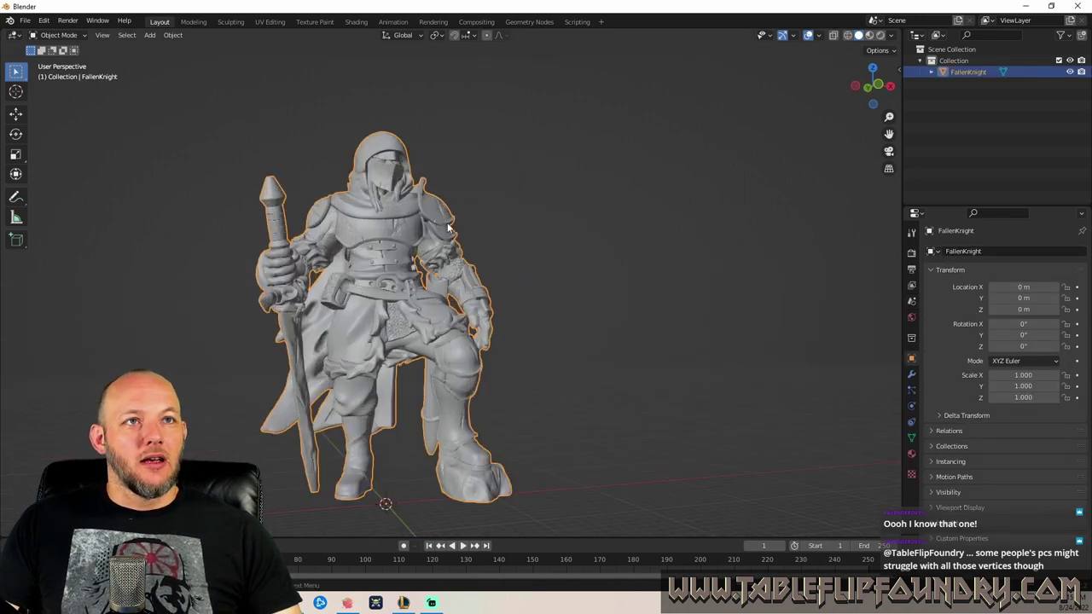
scroll(403, 223, "down", 5)
middle_click_drag(409, 204, 431, 192)
scroll(460, 181, "up", 4)
scroll(457, 181, "down", 4)
left_click(58, 35)
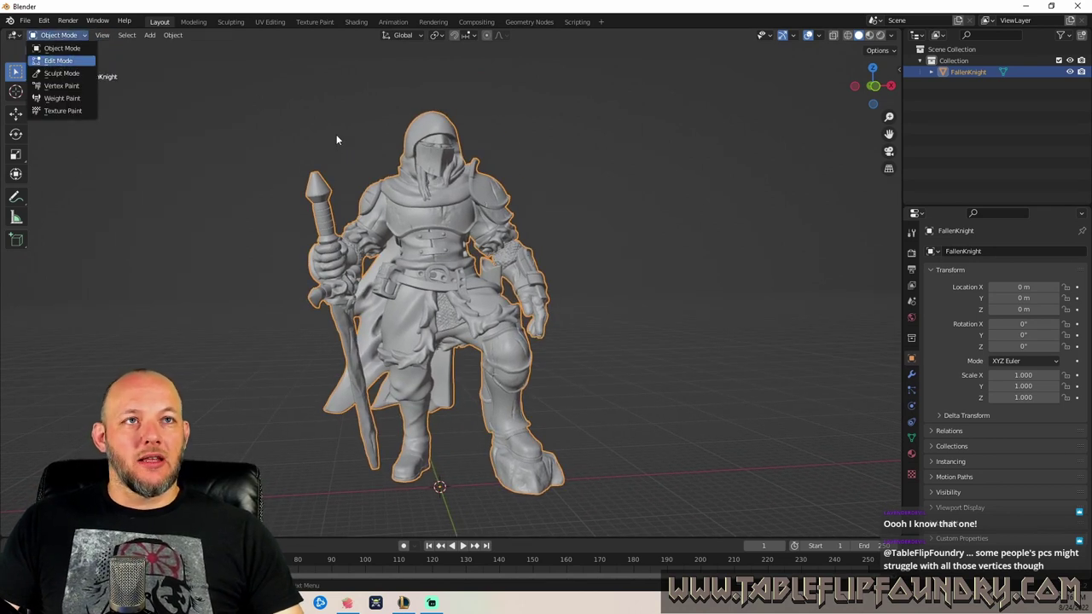
key("Return")
left_click(333, 192)
Examine the knight's vertices around the sword and armour, and inspect the whole figure back in Object Mode.
scroll(333, 192, "up", 3)
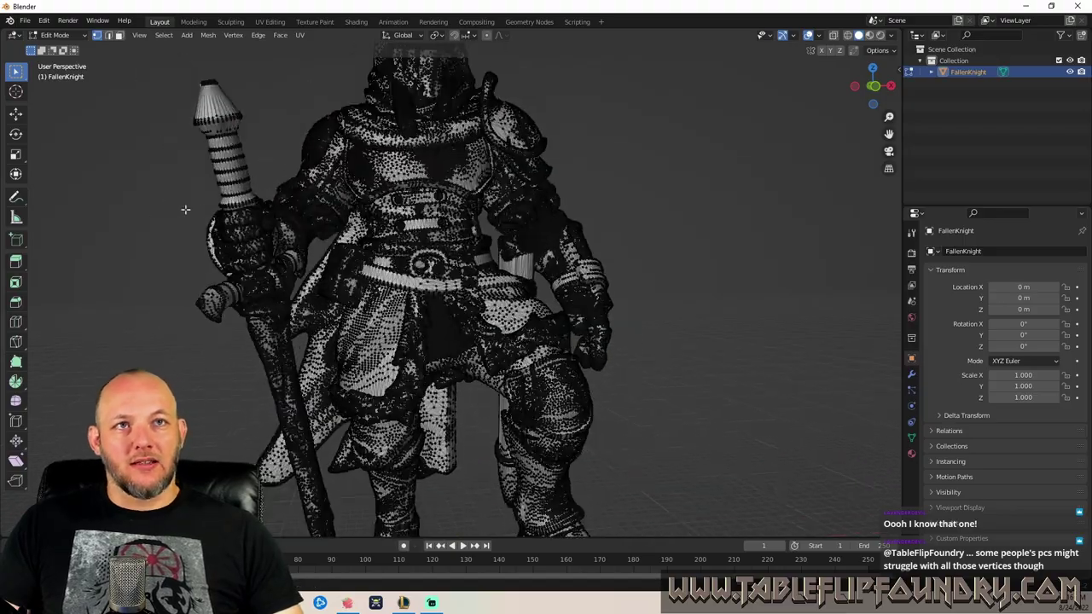
middle_click_drag(225, 212, 205, 183)
scroll(204, 183, "down", 3)
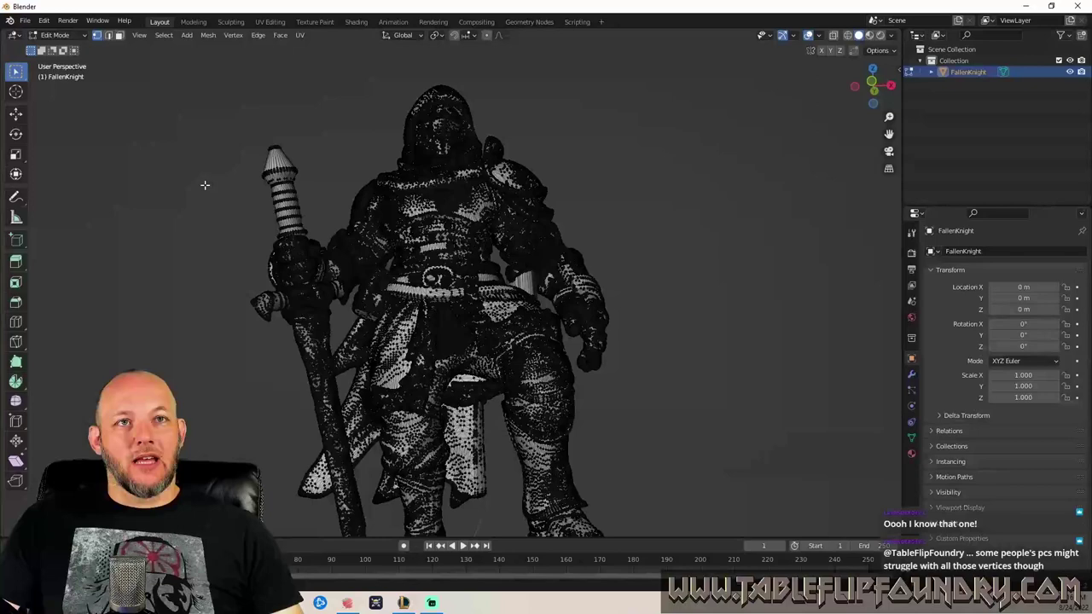
key("Tab")
middle_click_drag(268, 275, 382, 214)
scroll(314, 222, "up", 5)
scroll(315, 220, "down", 5)
scroll(603, 207, "up", 5)
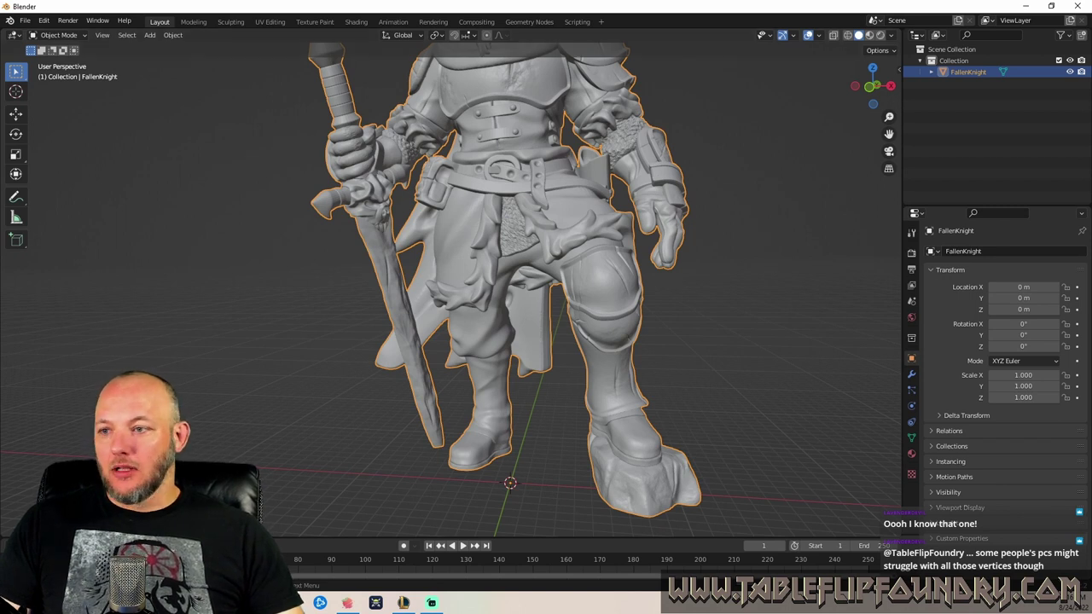
middle_click_drag(404, 259, 470, 260, "shift")
scroll(333, 288, "down", 3)
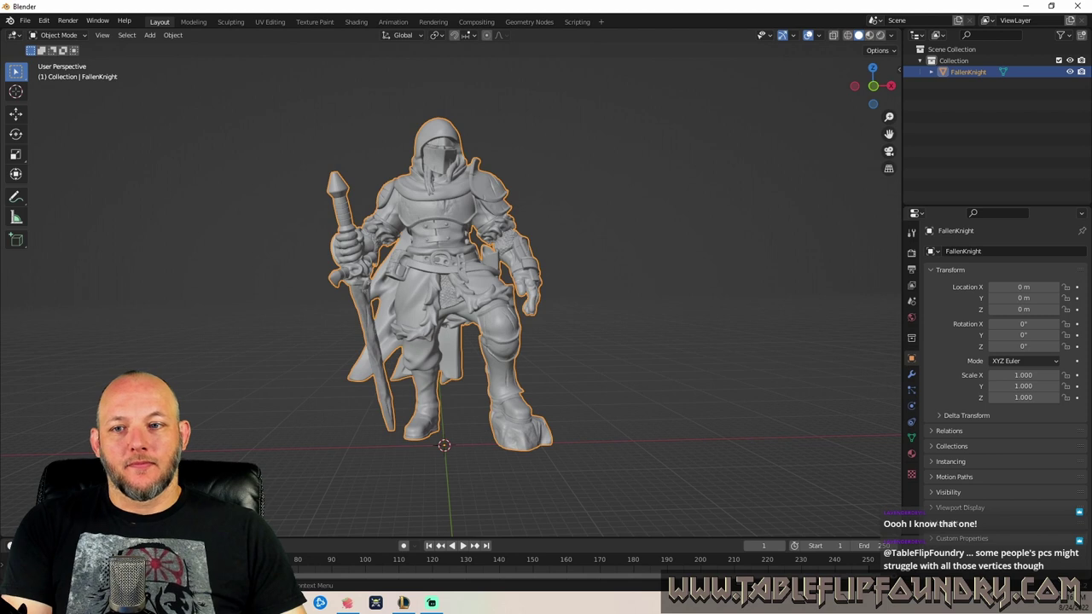
Delete the FallenKnight object and preview the FemaleHarengonTundraBarbarian model in 3D Builder.
key("Delete")
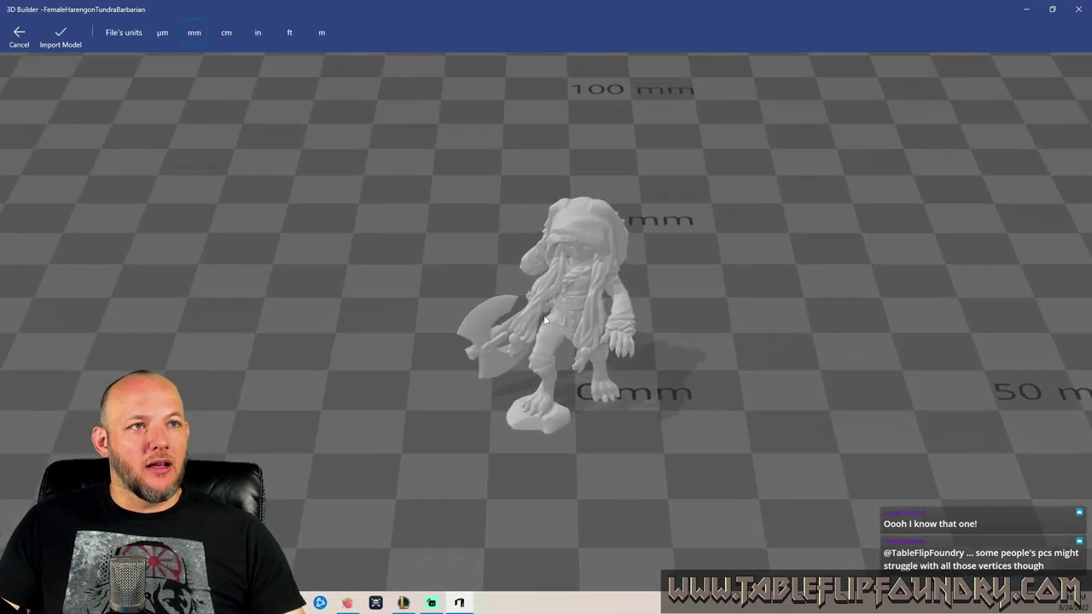
left_click_drag(546, 317, 85, 339)
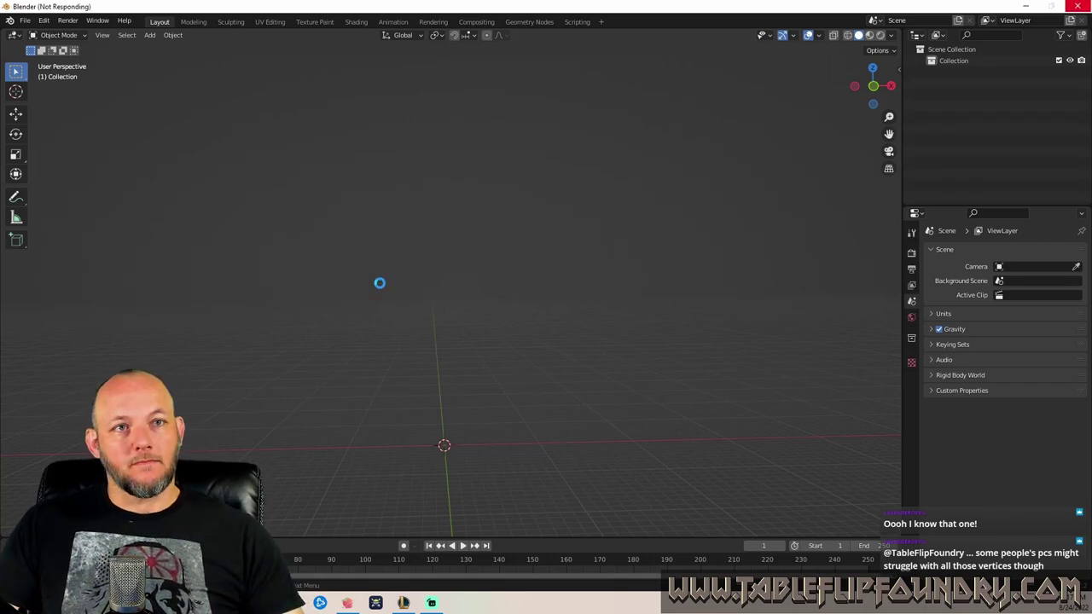
Enter Edit Mode on the FemaleHarengonTundraBarbarian model in Blender and select all linked geometry of the axe.
scroll(328, 289, "up", 5)
middle_click_drag(327, 289, 518, 262)
scroll(518, 262, "down", 3)
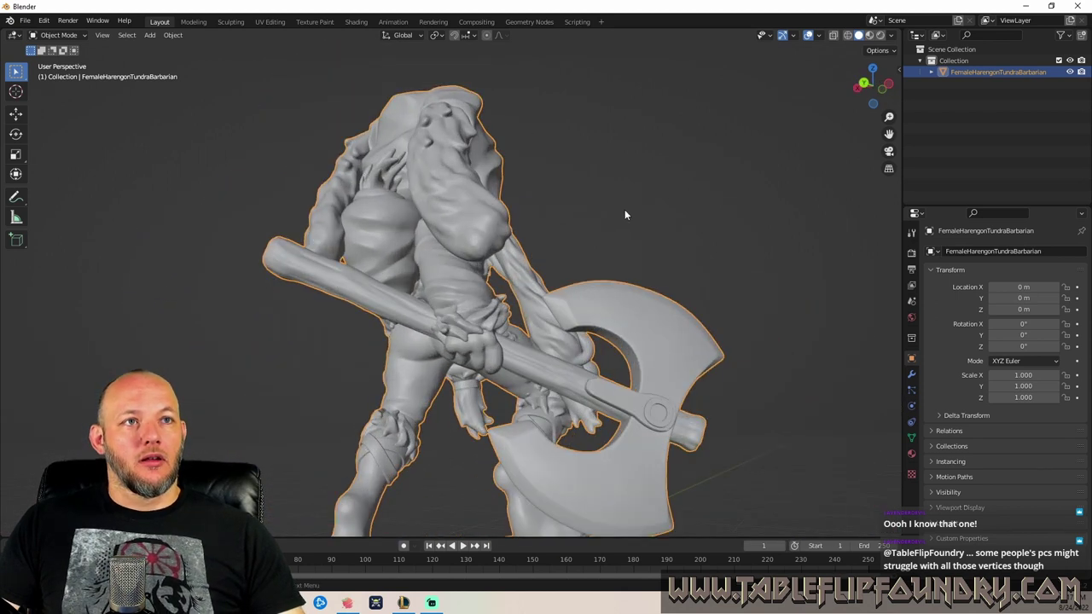
key("Tab")
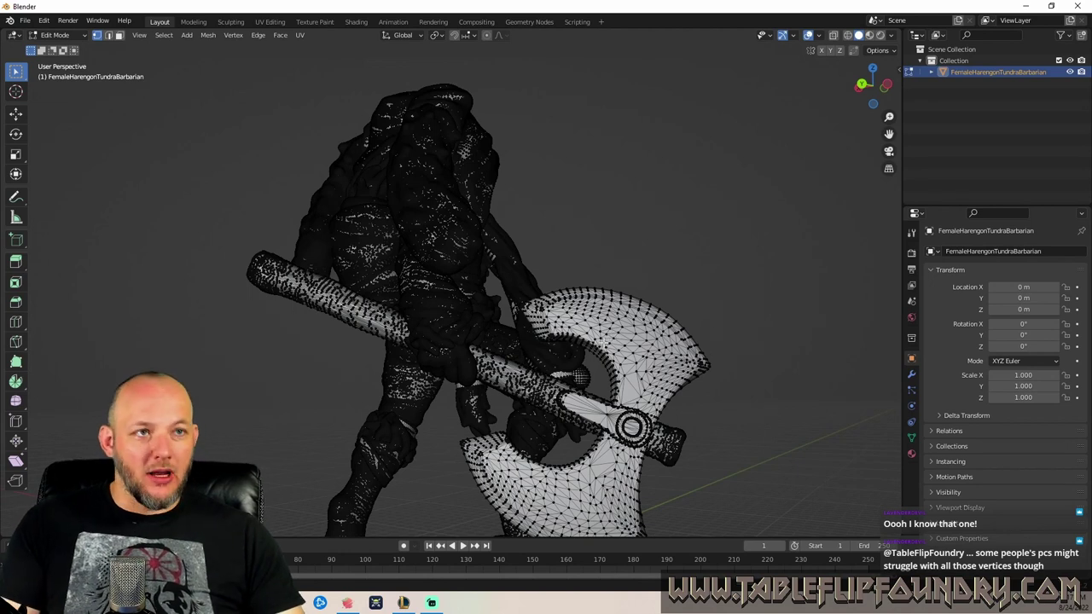
middle_click_drag(559, 277, 600, 318)
scroll(599, 317, "up", 1)
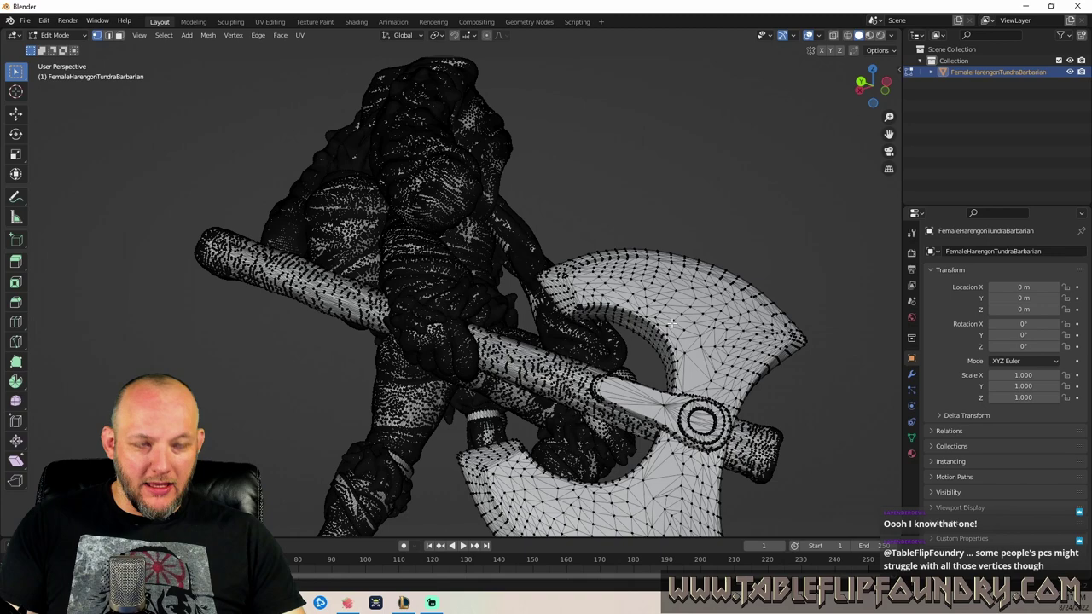
key("l")
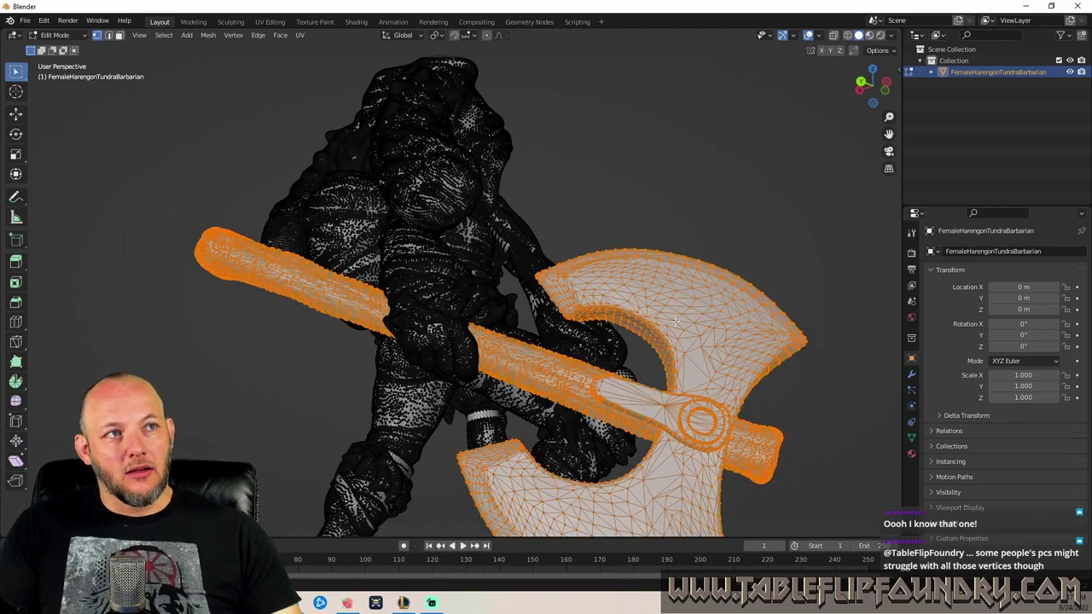
Separate the selected axe geometry into its own object and return to Object Mode.
middle_click_drag(719, 244, 719, 268)
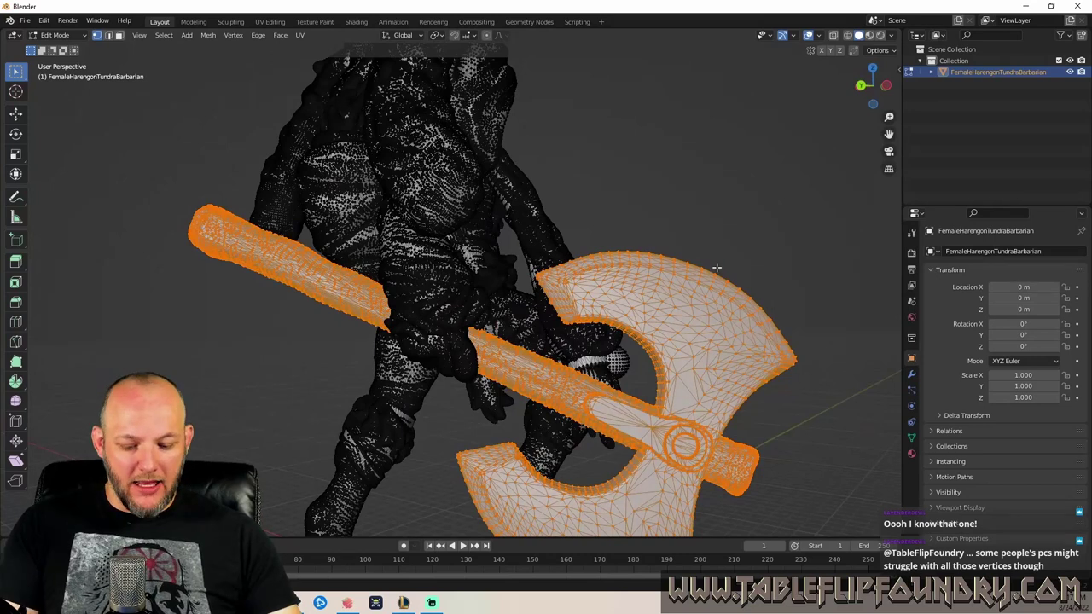
key("p")
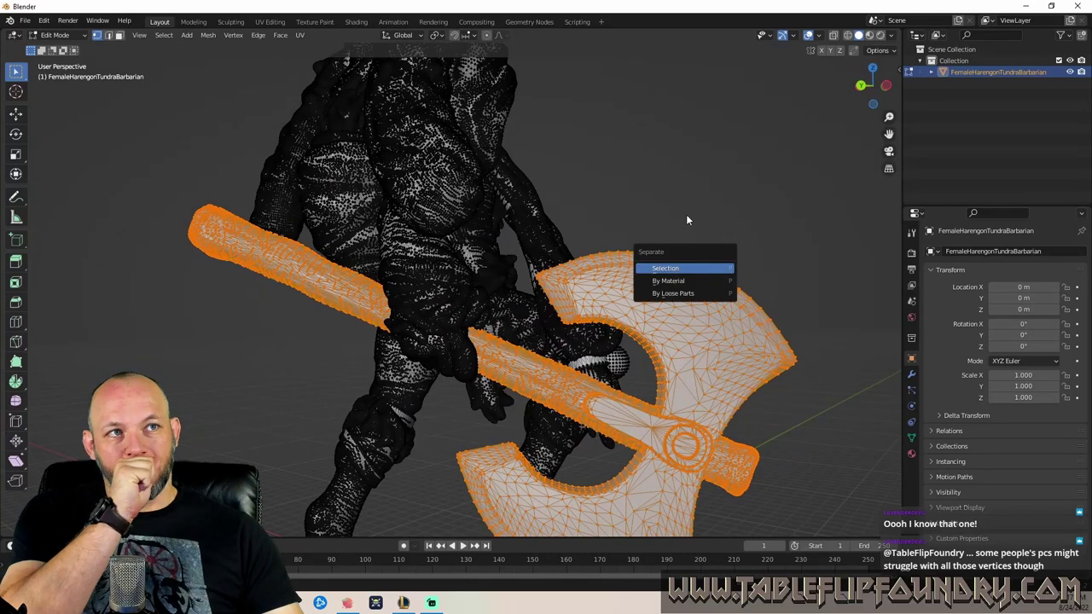
key("Return")
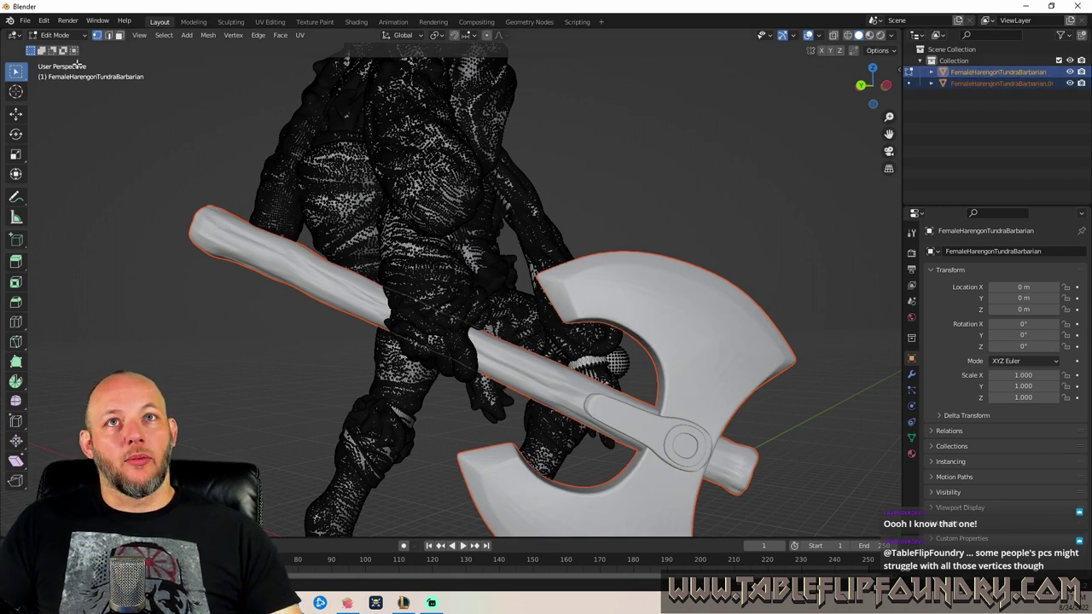
left_click(55, 36)
key("Return")
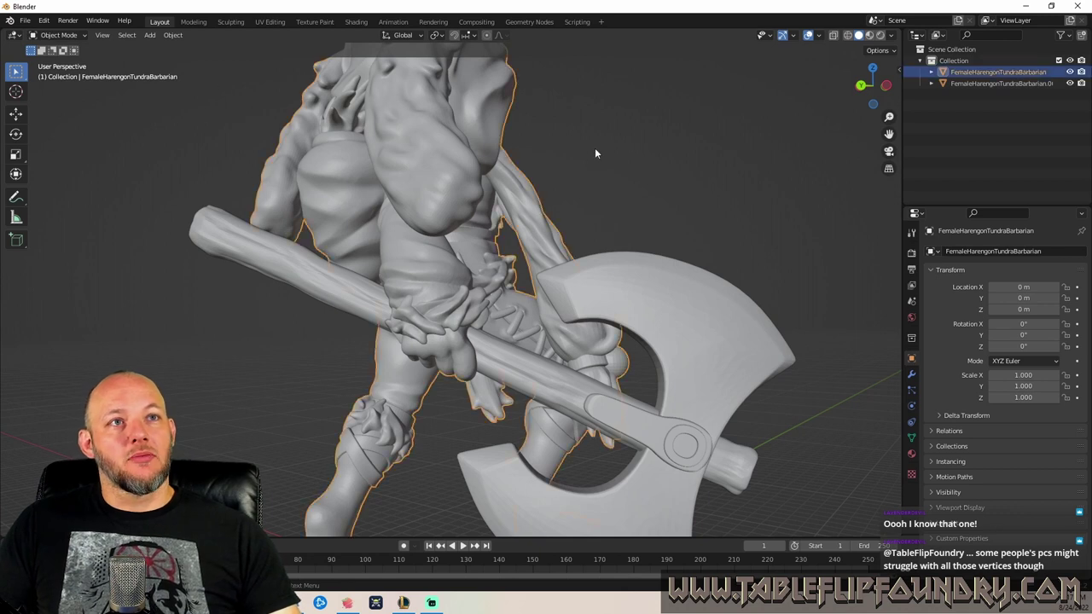
Delete the barbarian's body object, keeping only the separated axe in the scene.
key("Delete")
middle_click_drag(623, 180, 371, 219)
scroll(490, 207, "down", 5)
scroll(400, 305, "up", 5)
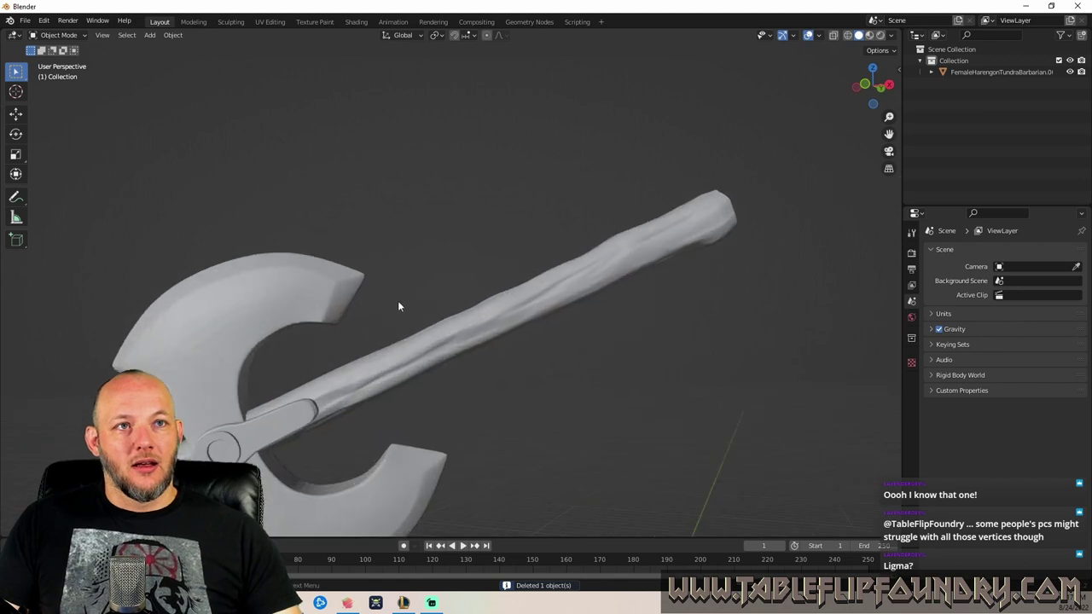
Import the FallenKnight.stl model into the scene alongside the separated axe.
middle_click_drag(400, 304, 554, 256)
left_click(24, 20)
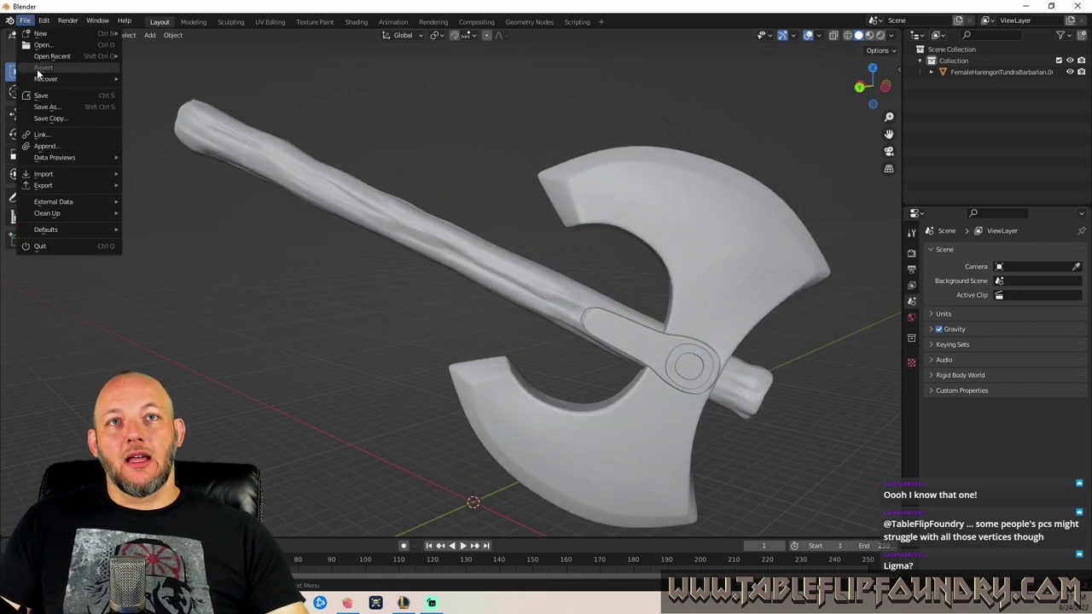
mouse_move(70, 174)
left_click(181, 256)
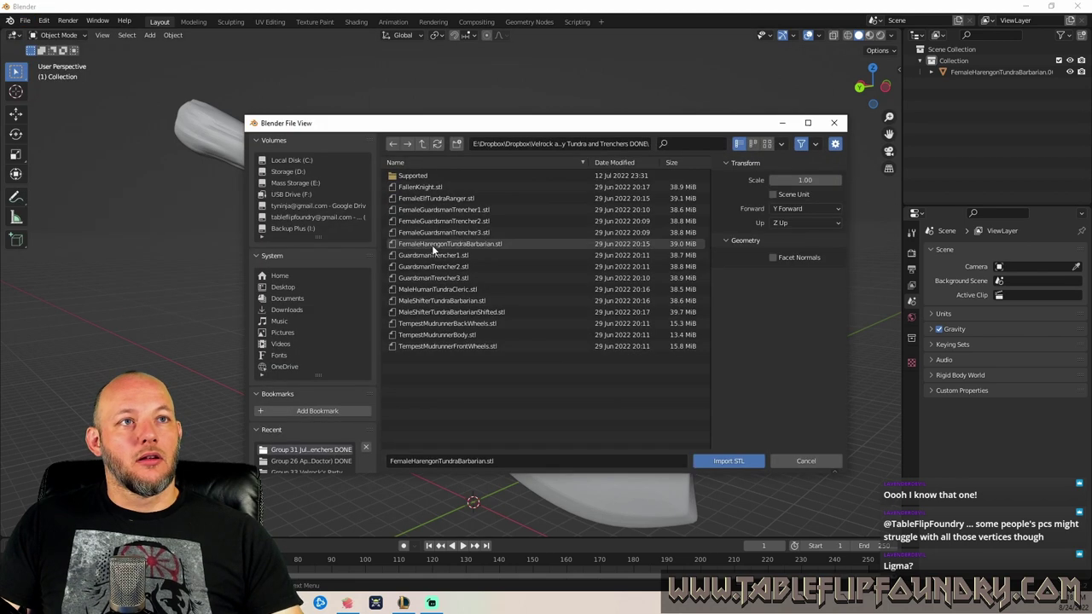
key("Escape")
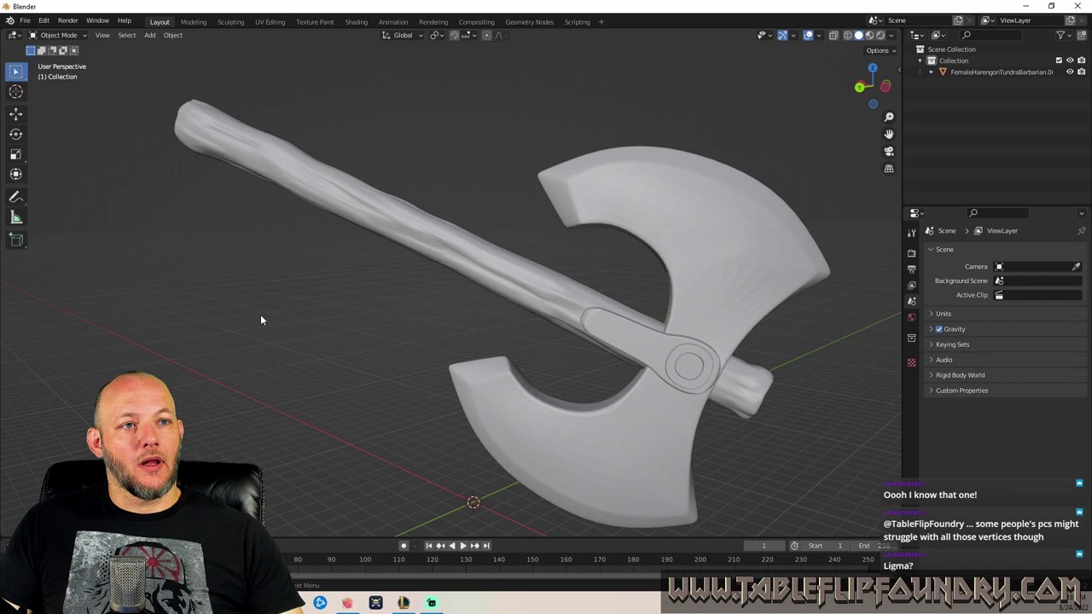
Rename the separated axe object as Battle Axe and hide it in the scene.
double_click(998, 83)
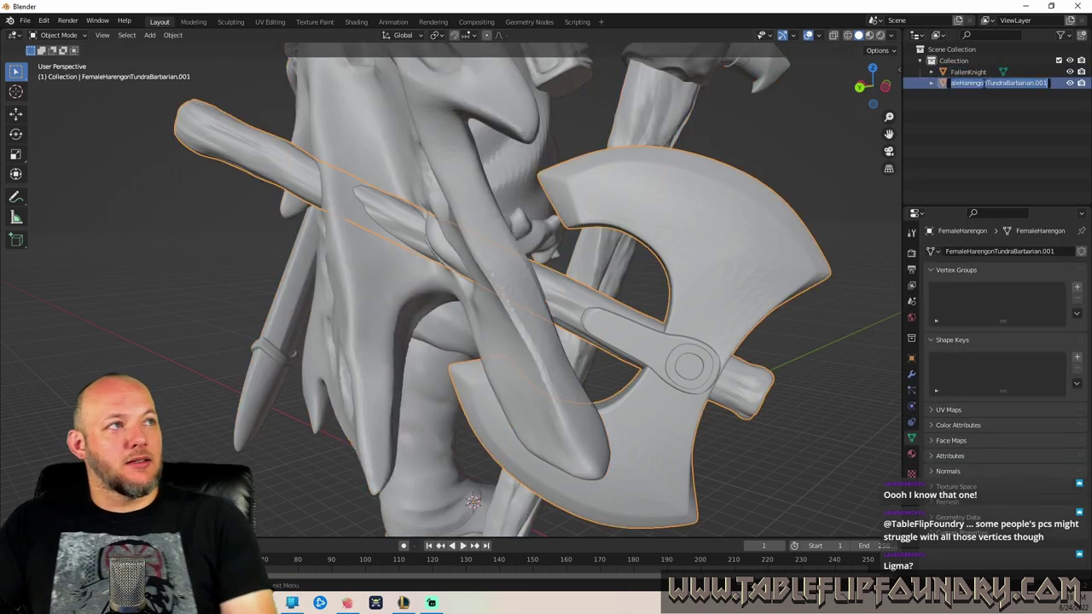
type("Battle Axe")
key("Return")
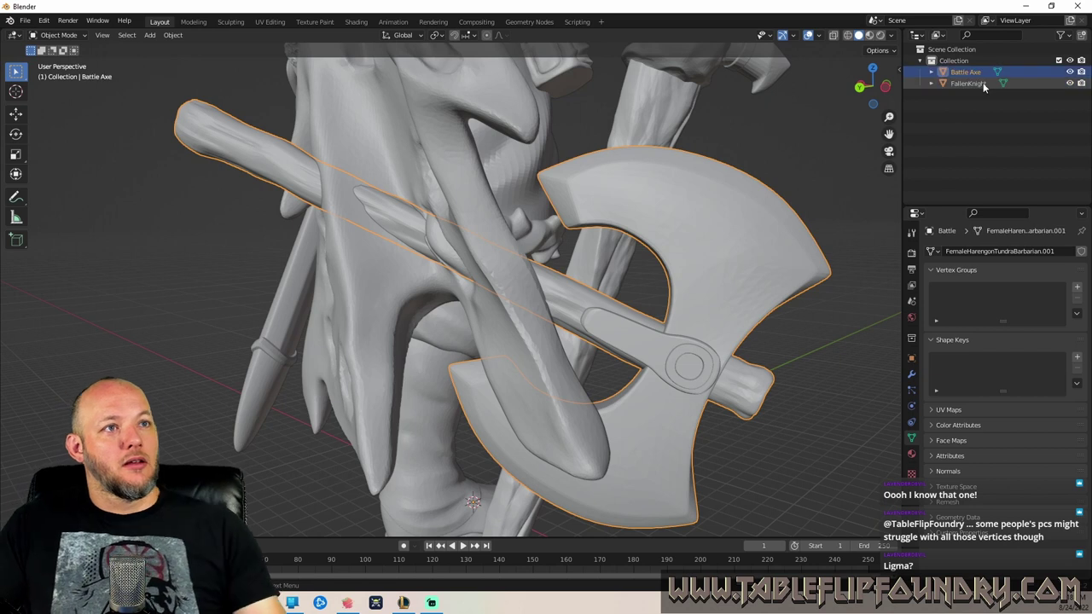
left_click(1071, 72)
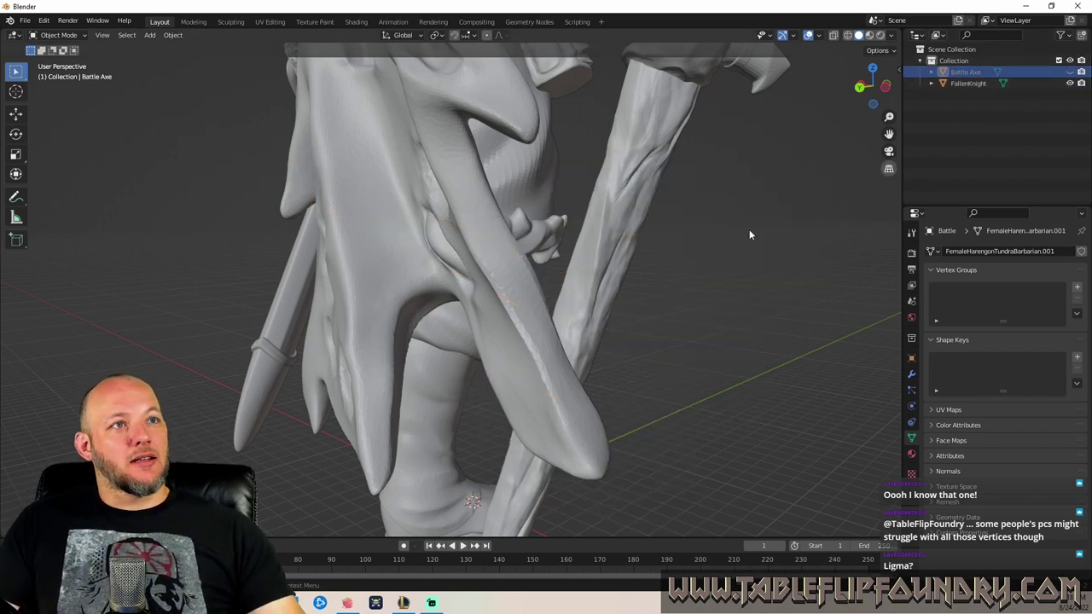
Enter Edit Mode on the FallenKnight model and select all linked geometry of the sword in its hand.
middle_click_drag(606, 259, 383, 301)
scroll(400, 288, "down", 5)
scroll(415, 231, "down", 3)
left_click(394, 249)
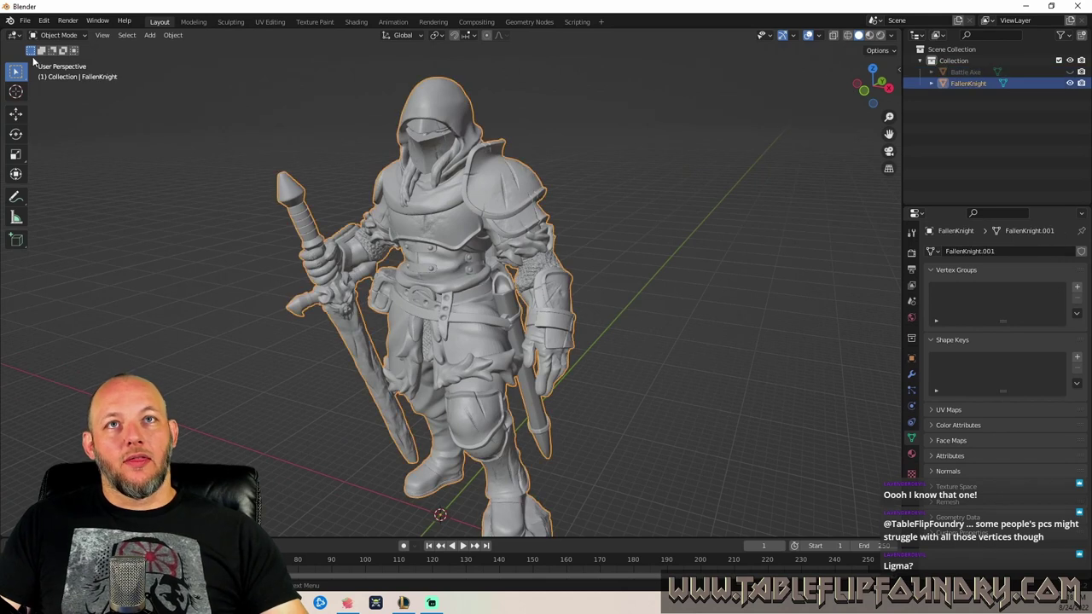
left_click(58, 35)
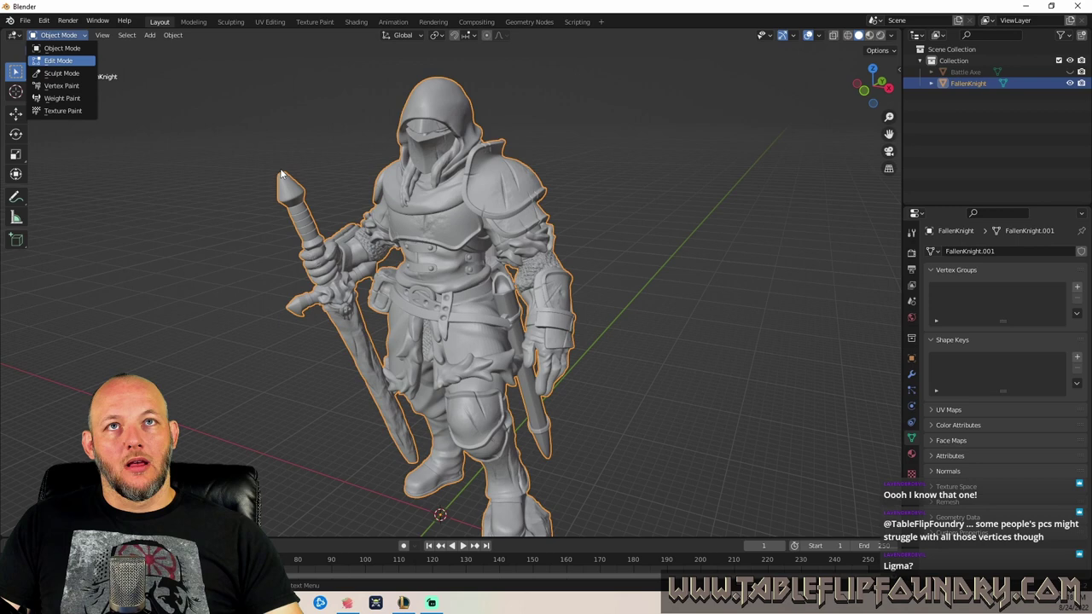
left_click(58, 60)
scroll(225, 180, "up", 5)
left_click(273, 121)
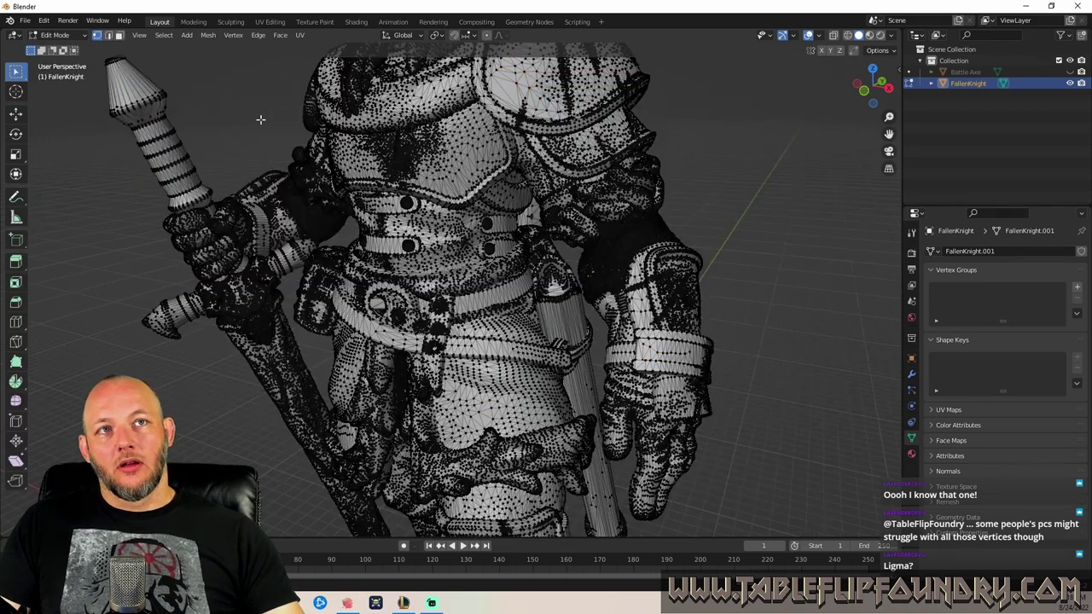
middle_click_drag(227, 119, 389, 104, "shift")
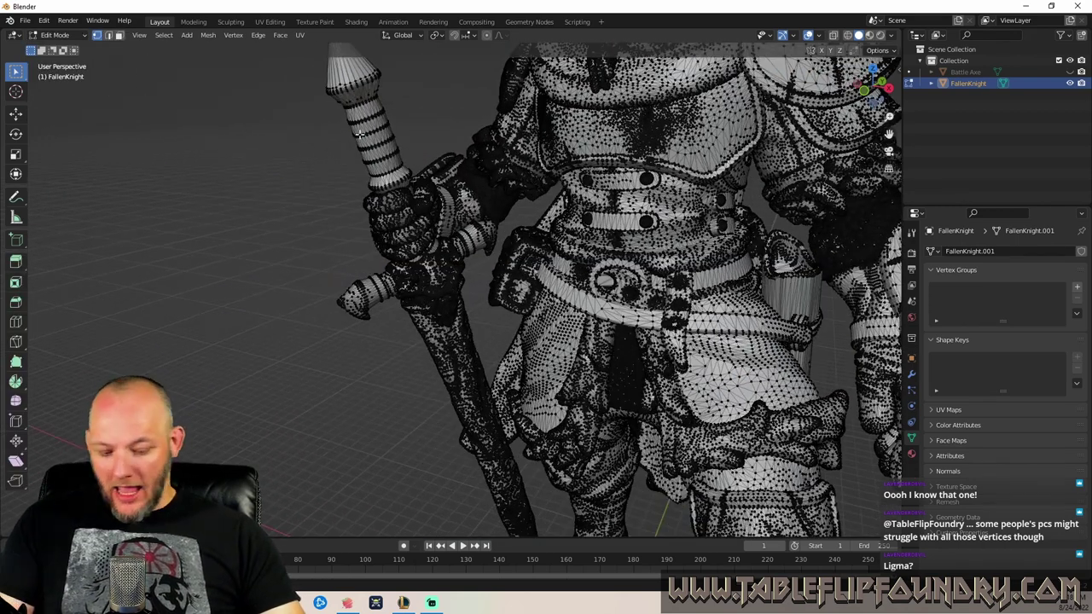
key("l")
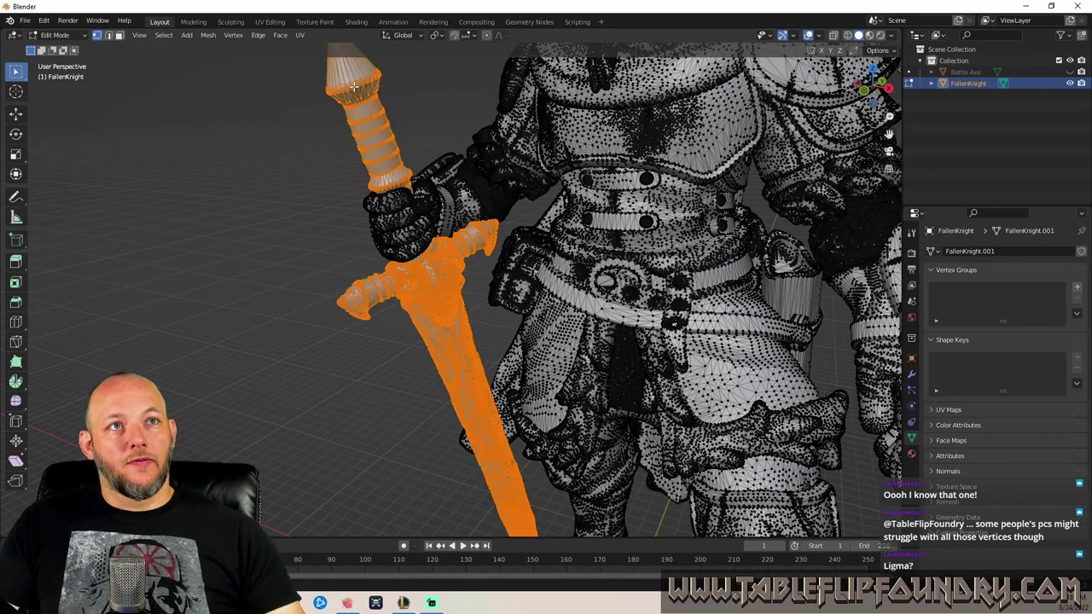
Separate the selected sword geometry into its own object and return to Object Mode with nothing selected.
mouse_move(369, 116)
middle_mouse_down()
mouse_move(409, 123)
mouse_move(375, 137)
middle_mouse_up()
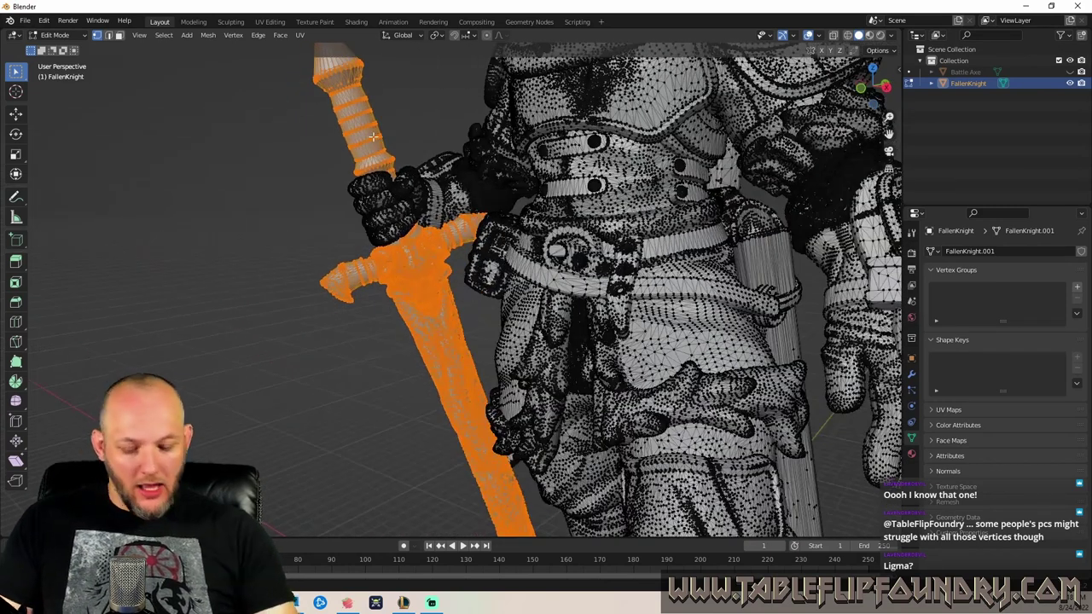
key("p")
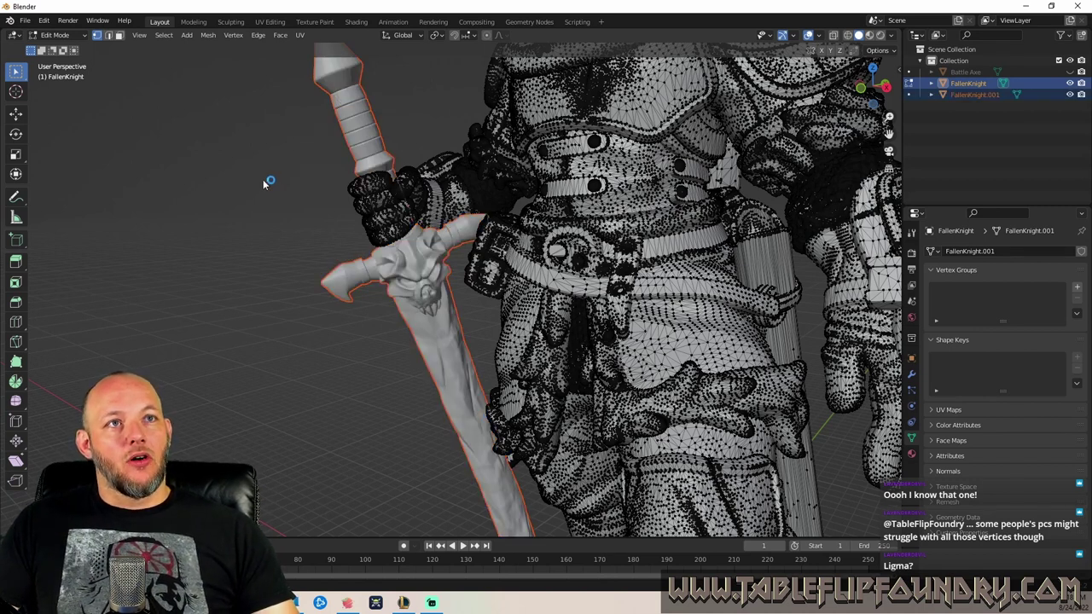
key("Tab")
left_click(978, 115)
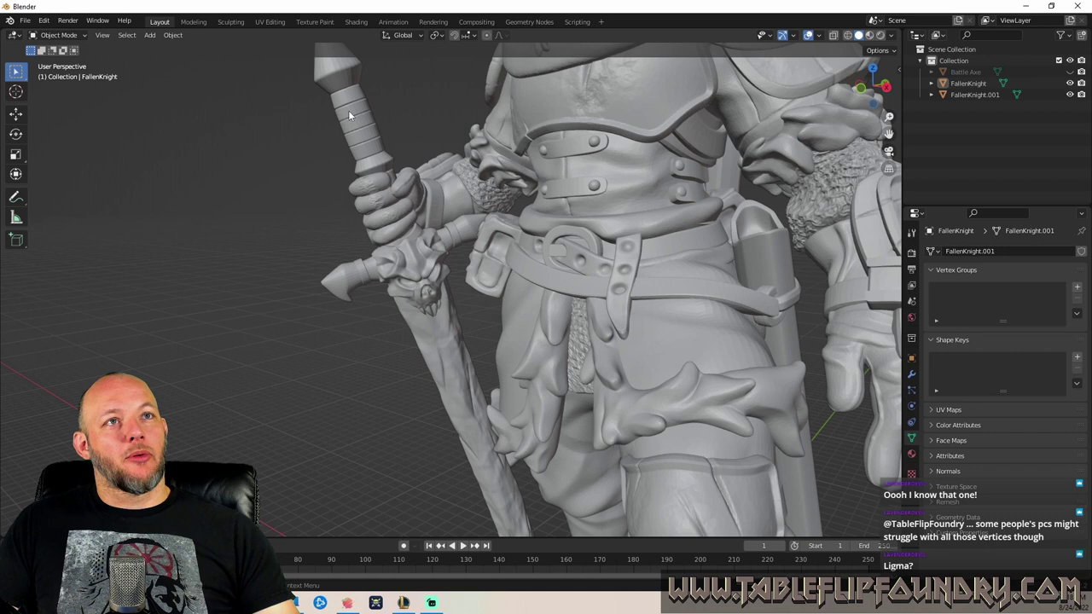
Rename the separated sword object as Skull Sword and hide it.
left_click(349, 115)
double_click(966, 94)
type("S")
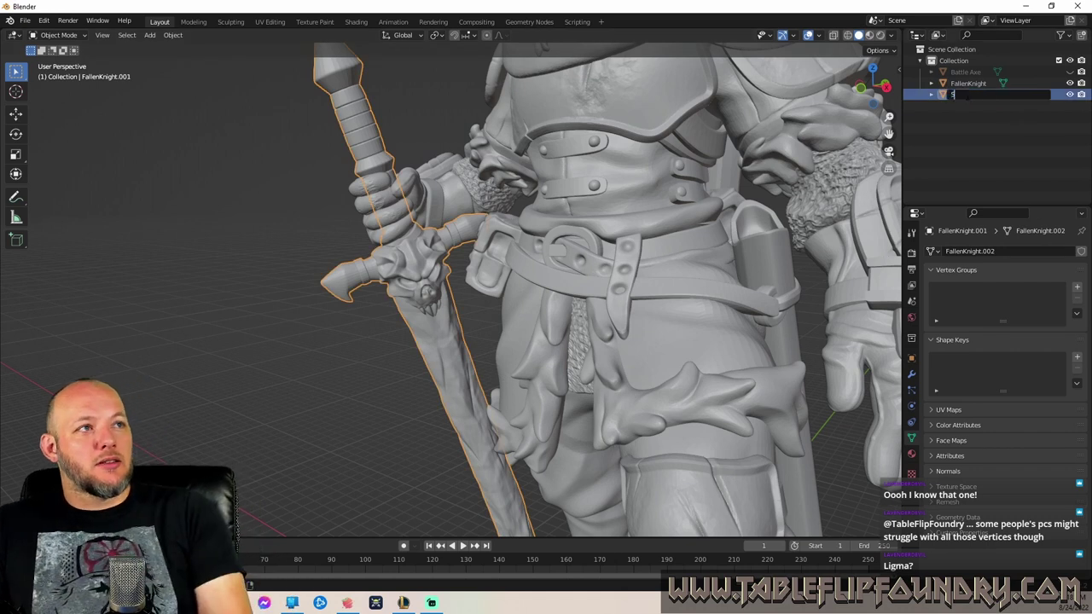
type("kull Sword")
key("Return")
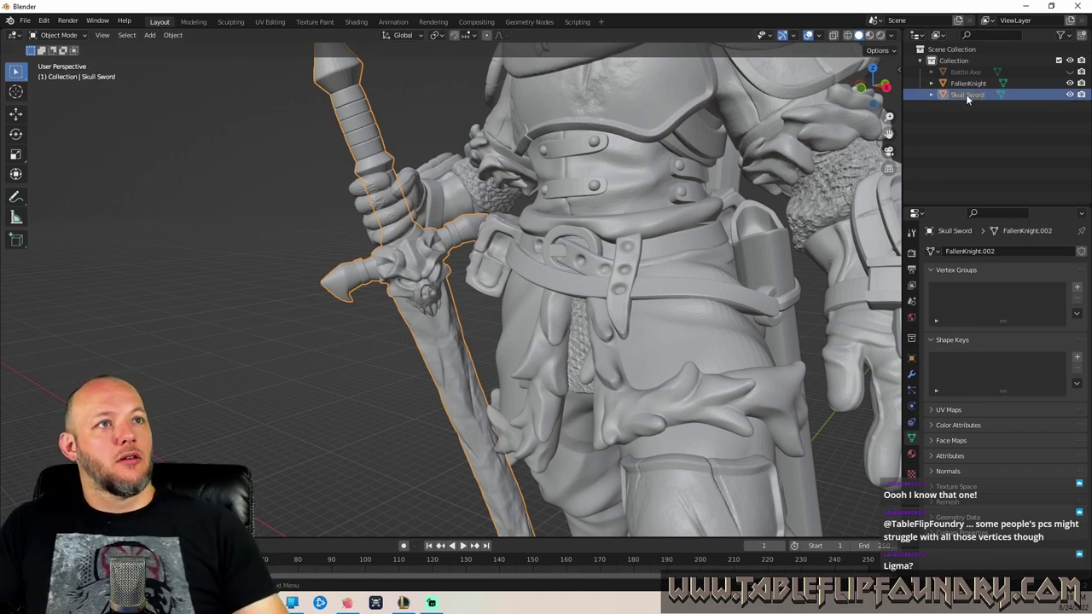
left_click(1069, 94)
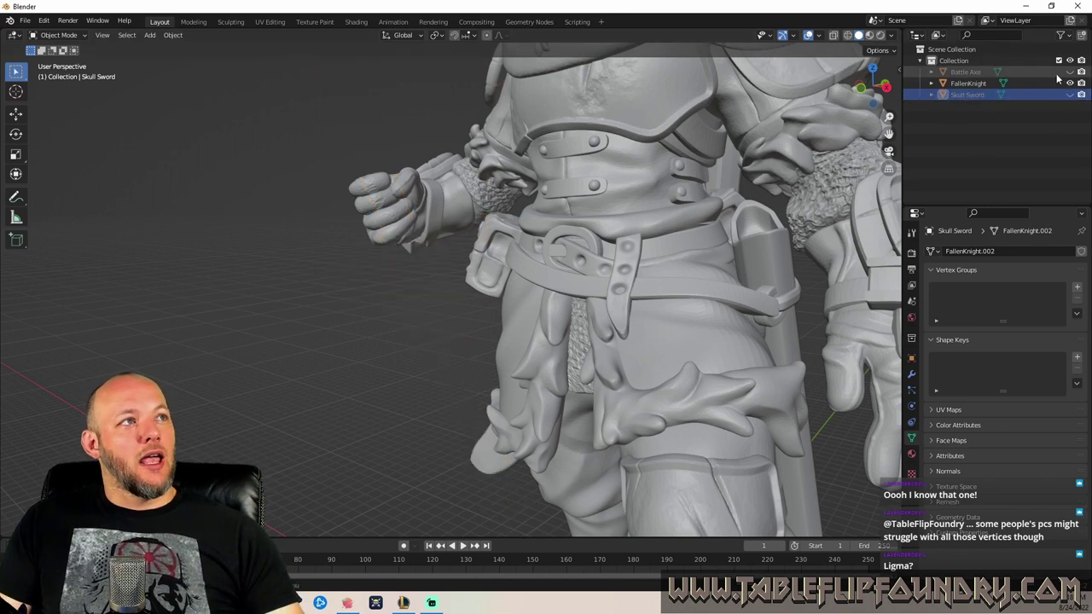
Unhide the Battle Axe and set its origin to Center of Mass (Surface).
left_click(1070, 72)
middle_click_drag(375, 300, 650, 320)
left_click(527, 357)
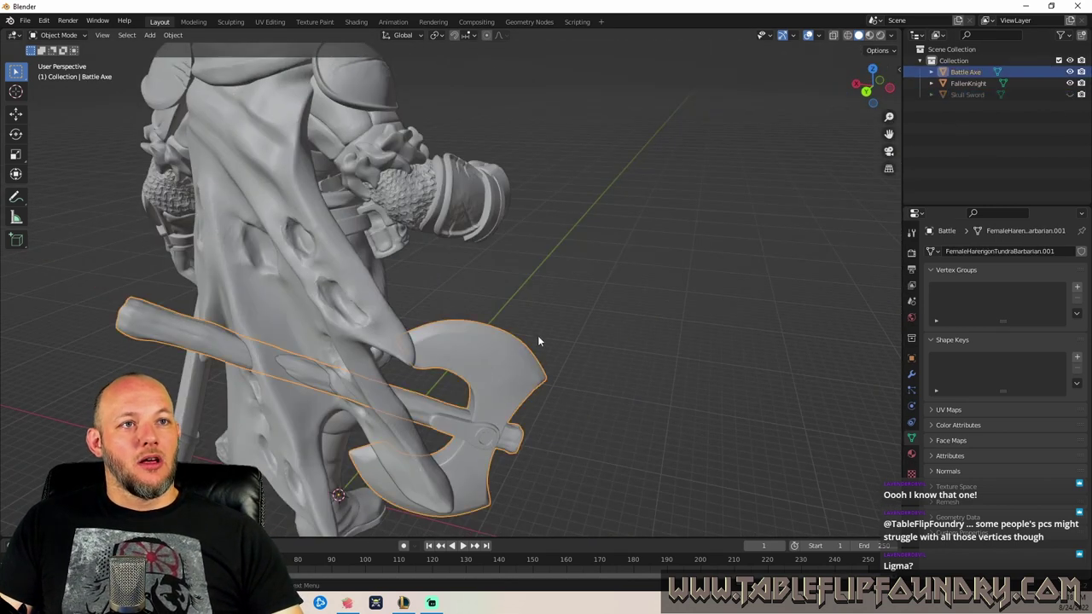
middle_click_drag(538, 335, 497, 387)
right_click(491, 400)
mouse_move(518, 421)
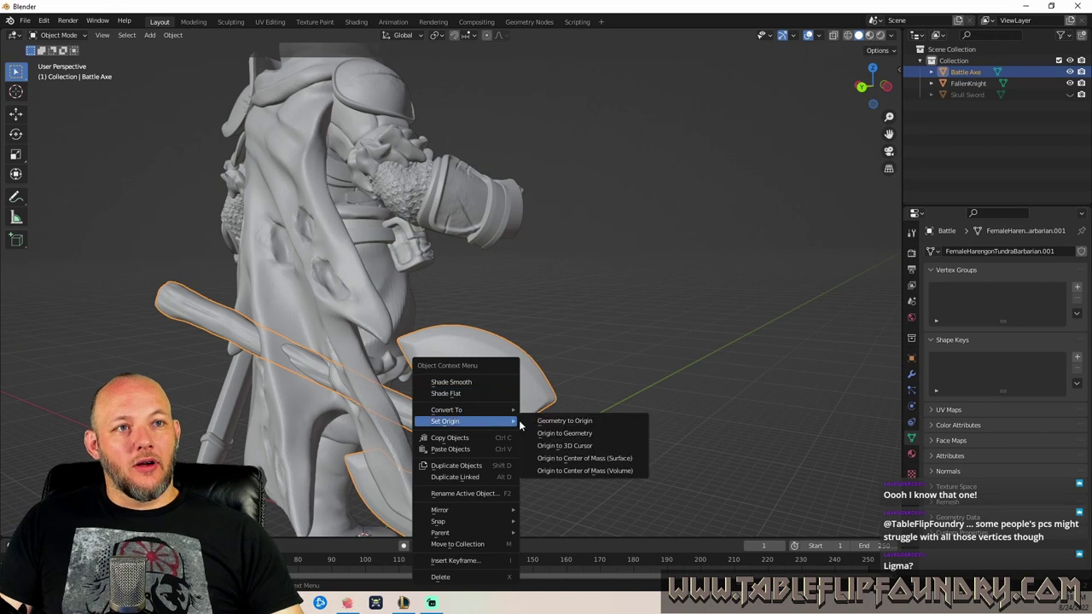
left_click(587, 458)
Move the Battle Axe from behind the knight to the knight's empty sword hand.
middle_click_drag(571, 371, 498, 376)
key("g")
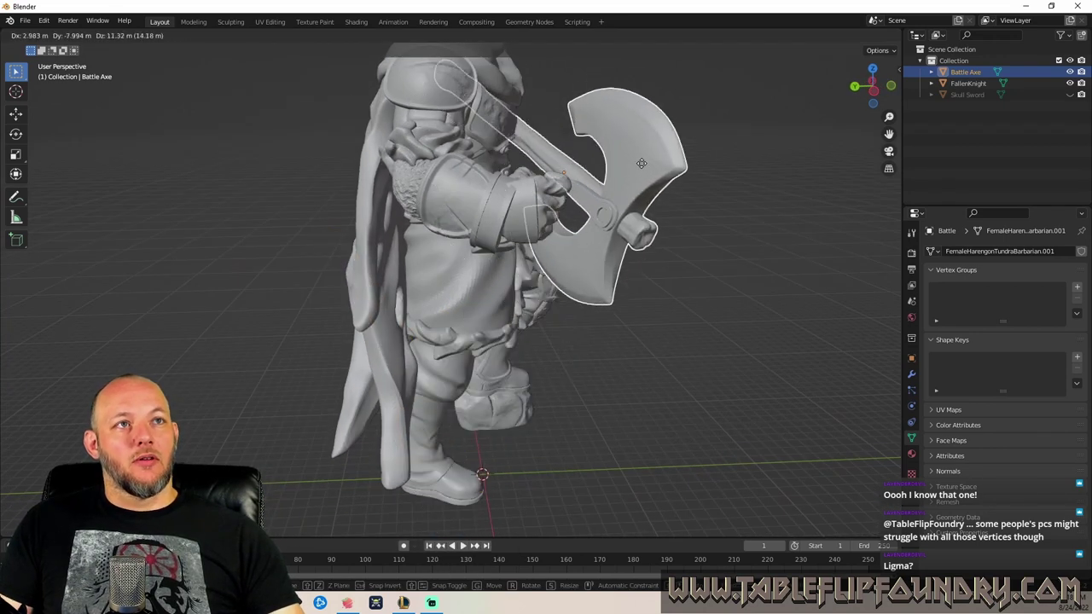
left_click(657, 164)
middle_click_drag(686, 189, 509, 227)
key("g")
left_click(402, 242)
Rotate the Battle Axe so its head points up and its handle runs through the knight's closed fist.
middle_click_drag(403, 242, 513, 330)
scroll(416, 264, "up", 2)
key("r")
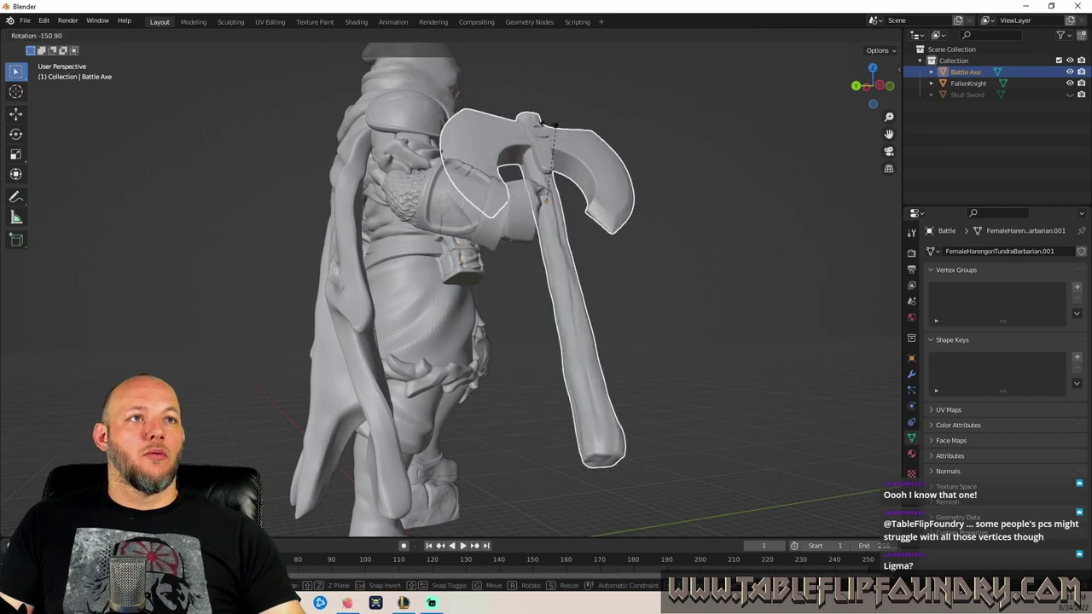
left_click(606, 146)
middle_click_drag(606, 147, 570, 239)
scroll(570, 239, "up", 1)
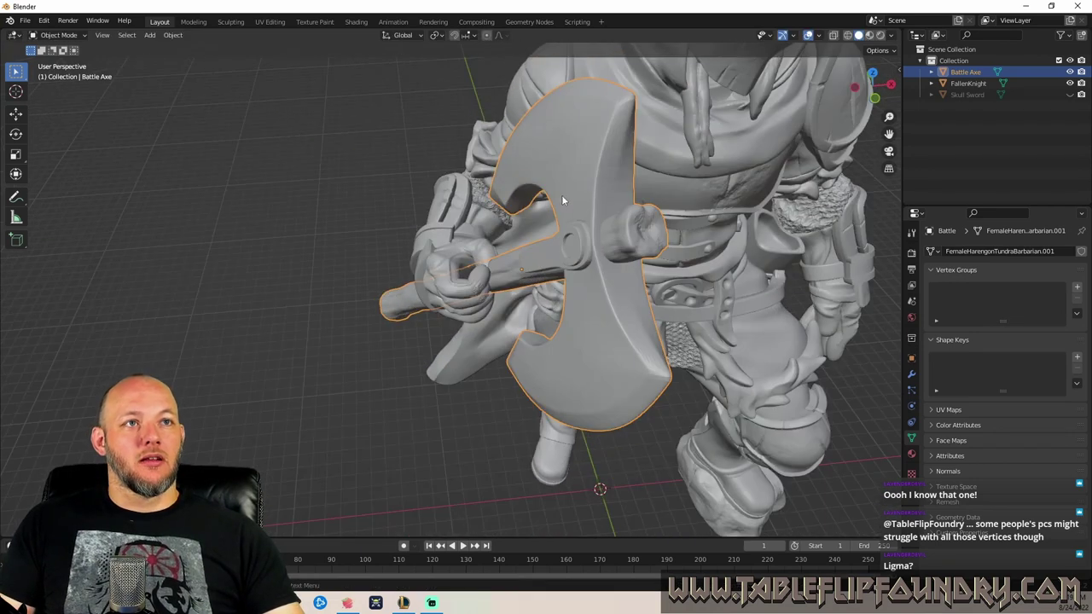
key("r")
right_click(587, 253)
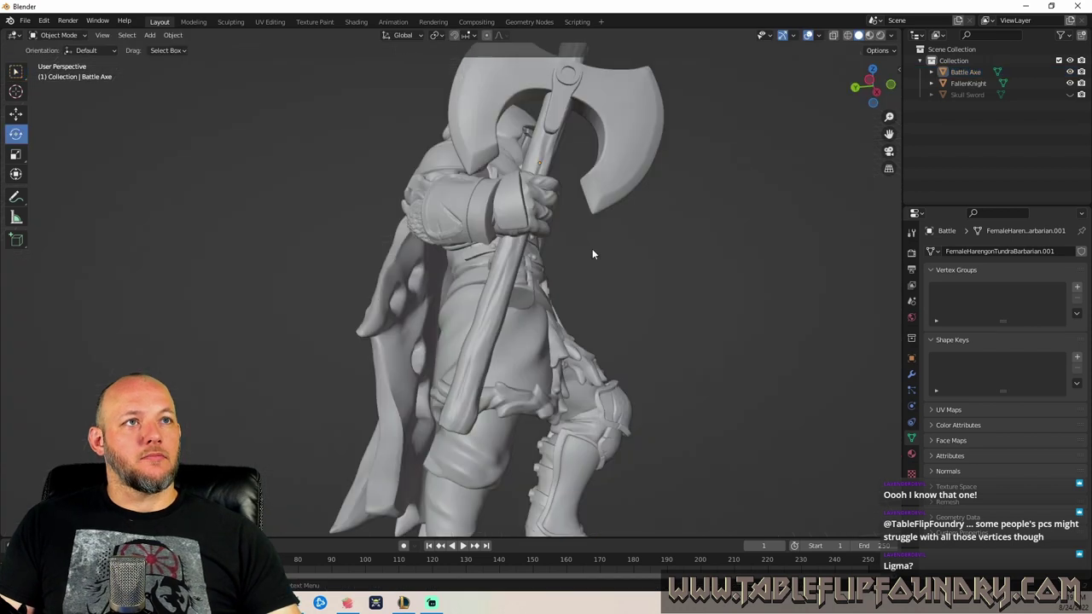
Join the FallenKnight and the Battle Axe into a single object, with Battle Axe as the active object.
middle_click_drag(592, 250, 443, 298)
scroll(426, 281, "down", 6)
left_click_drag(338, 162, 640, 418)
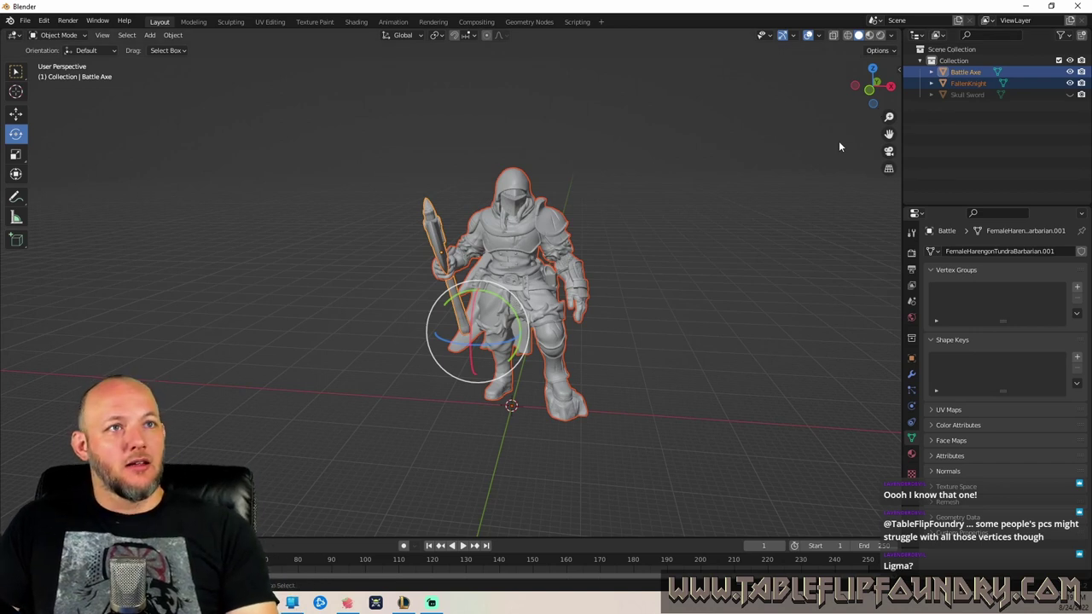
key("ctrl+j")
Examine the joined knight figure and the fit of the axe in its hand from several sides.
scroll(342, 224, "up", 4)
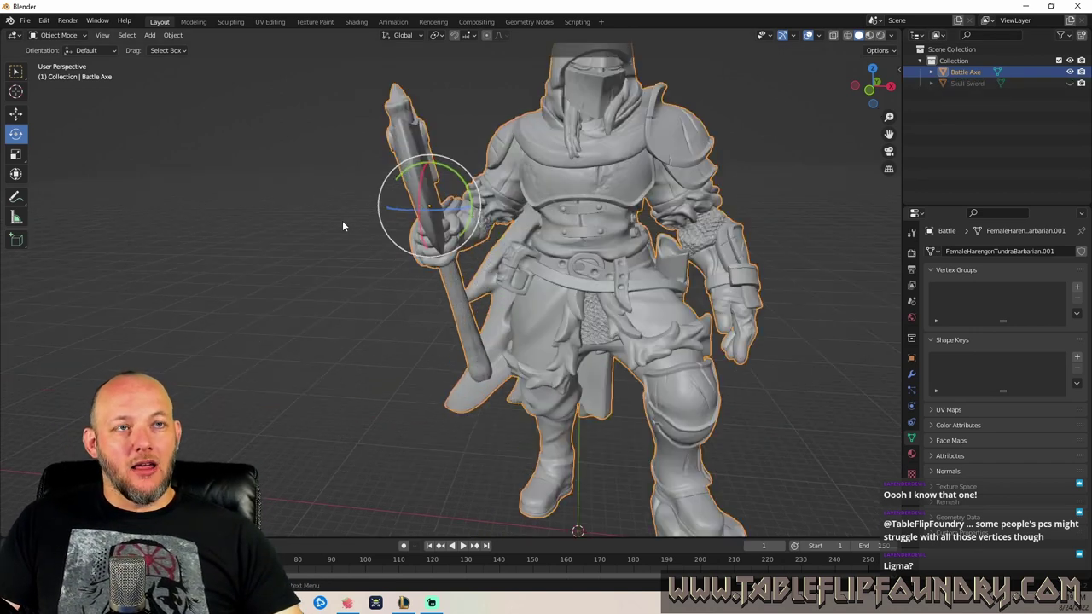
middle_click_drag(341, 224, 223, 219)
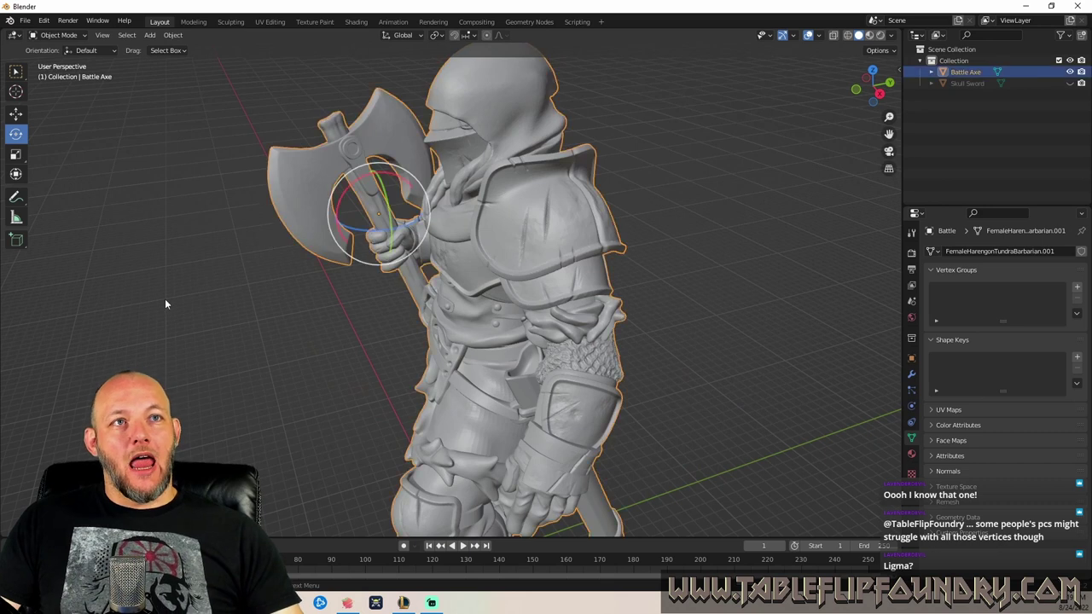
middle_click_drag(165, 299, 237, 286)
scroll(336, 261, "down", 4)
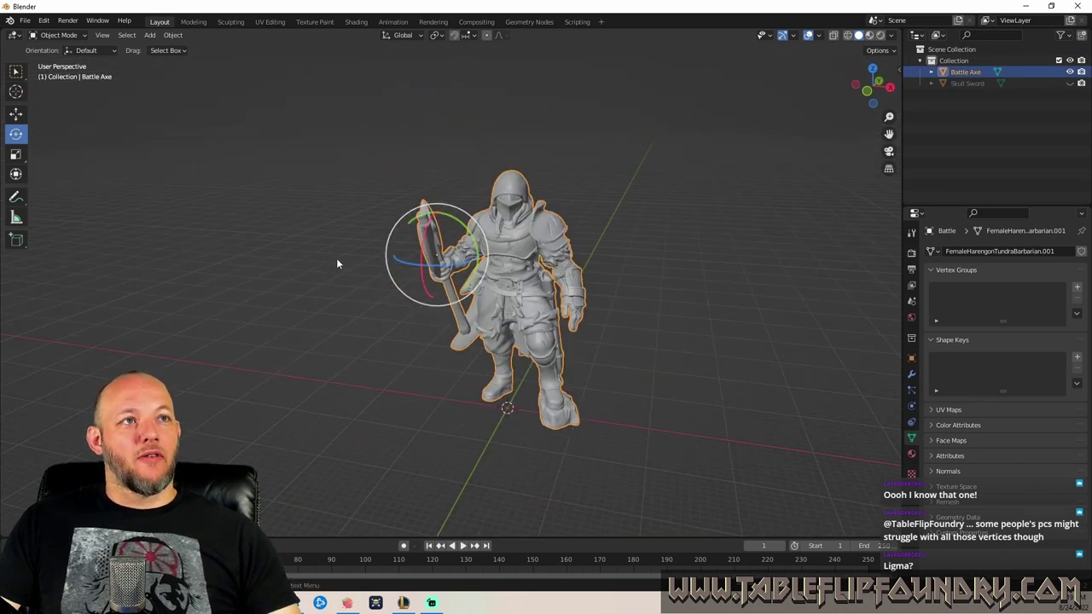
middle_click_drag(336, 261, 273, 240)
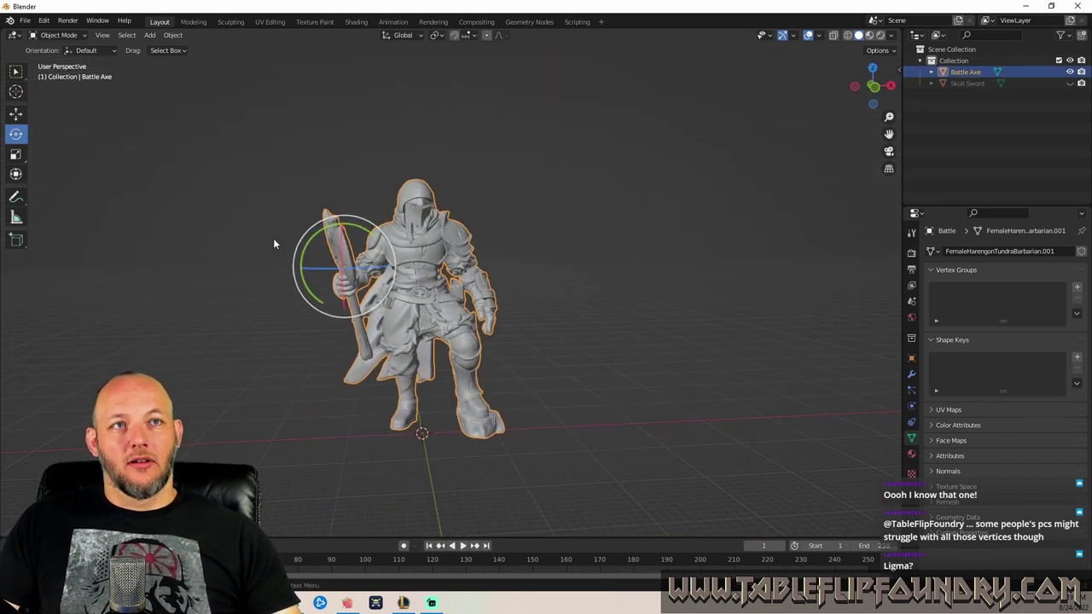
left_click(251, 232)
scroll(271, 237, "up", 1)
scroll(272, 237, "up", 2)
middle_click_drag(333, 201, 406, 182, "shift")
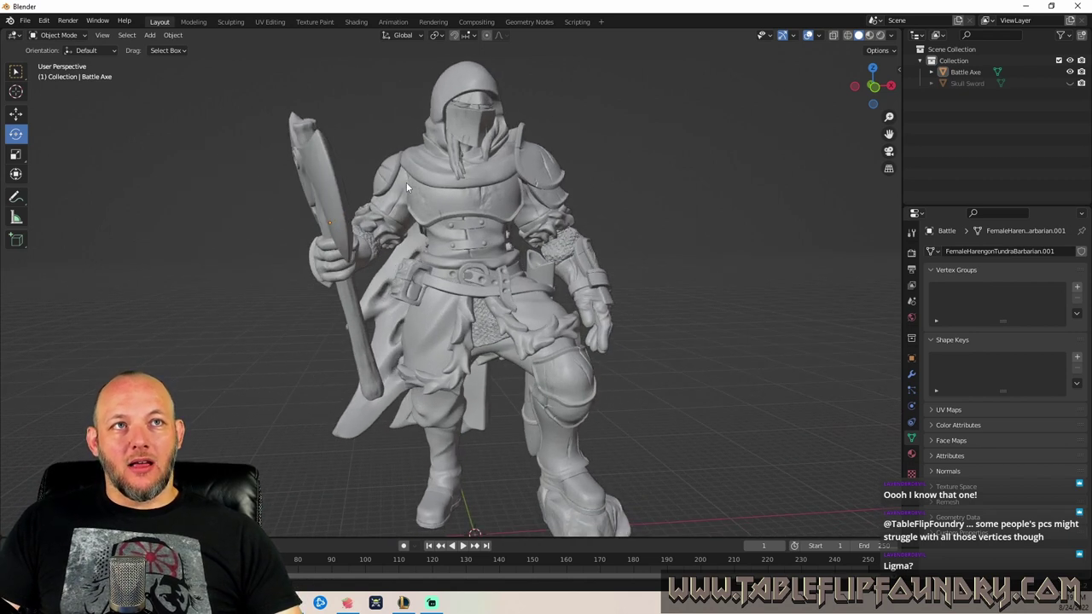
scroll(404, 180, "down", 2)
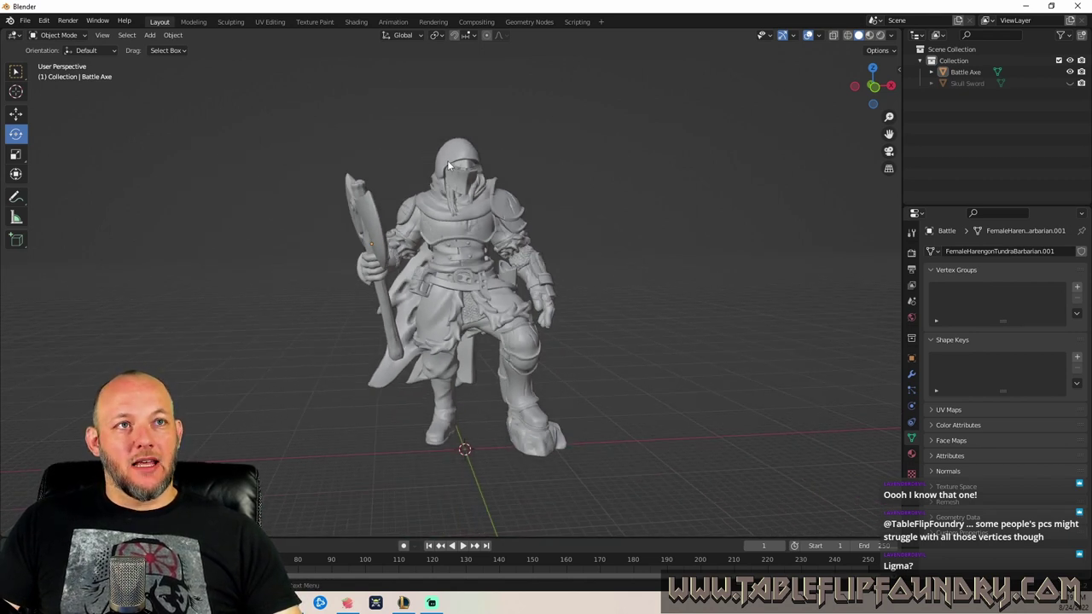
scroll(324, 221, "up", 4)
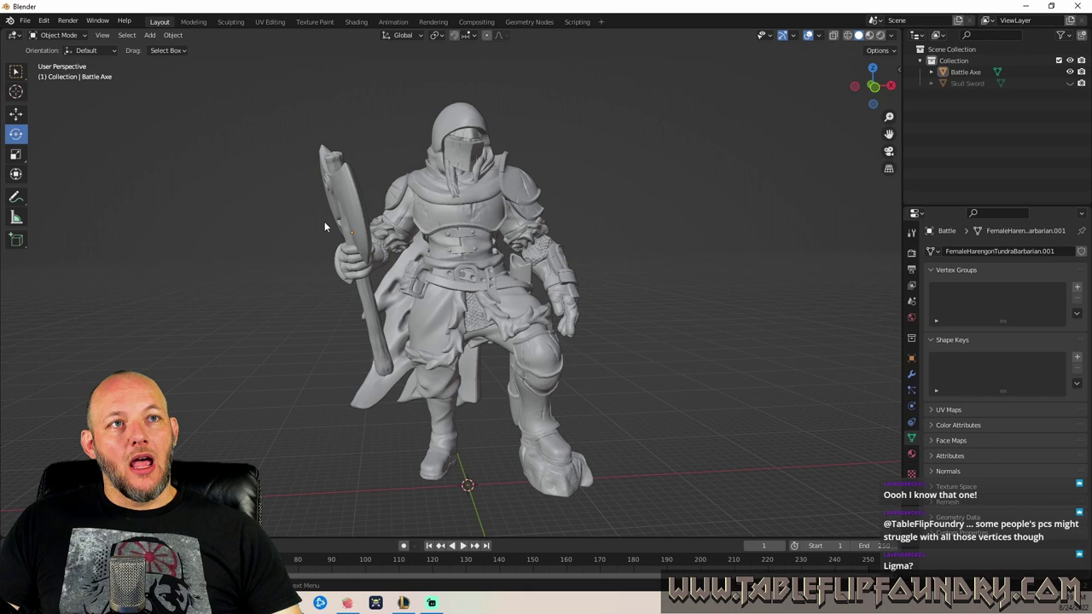
mouse_move(504, 199)
middle_mouse_down()
mouse_move(232, 207)
mouse_move(468, 191)
mouse_move(494, 192)
mouse_move(503, 206)
middle_mouse_up()
middle_click_drag(456, 255, 441, 233)
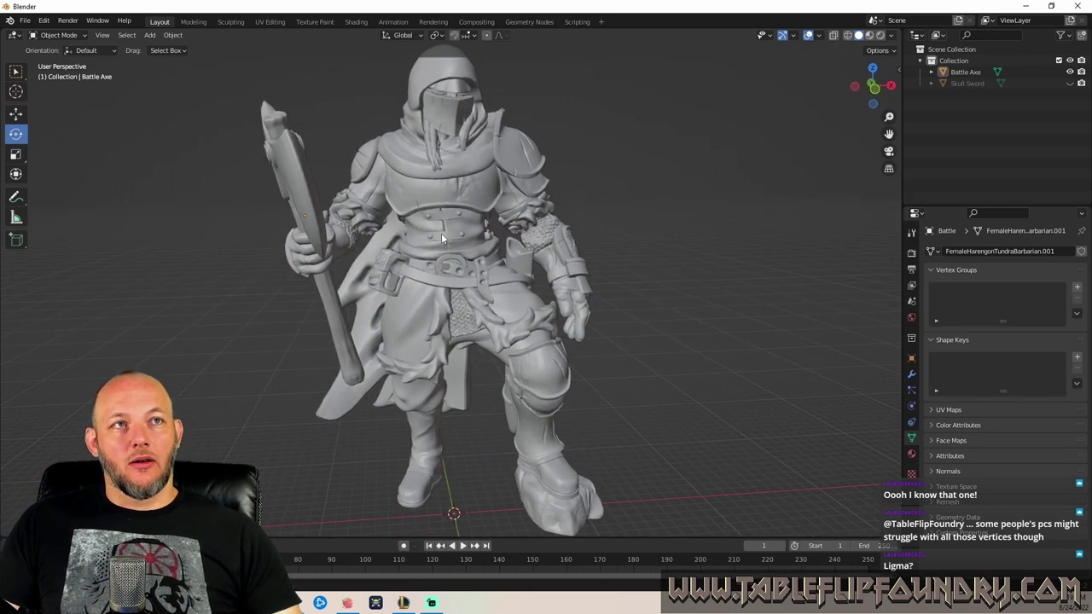
scroll(436, 235, "down", 2)
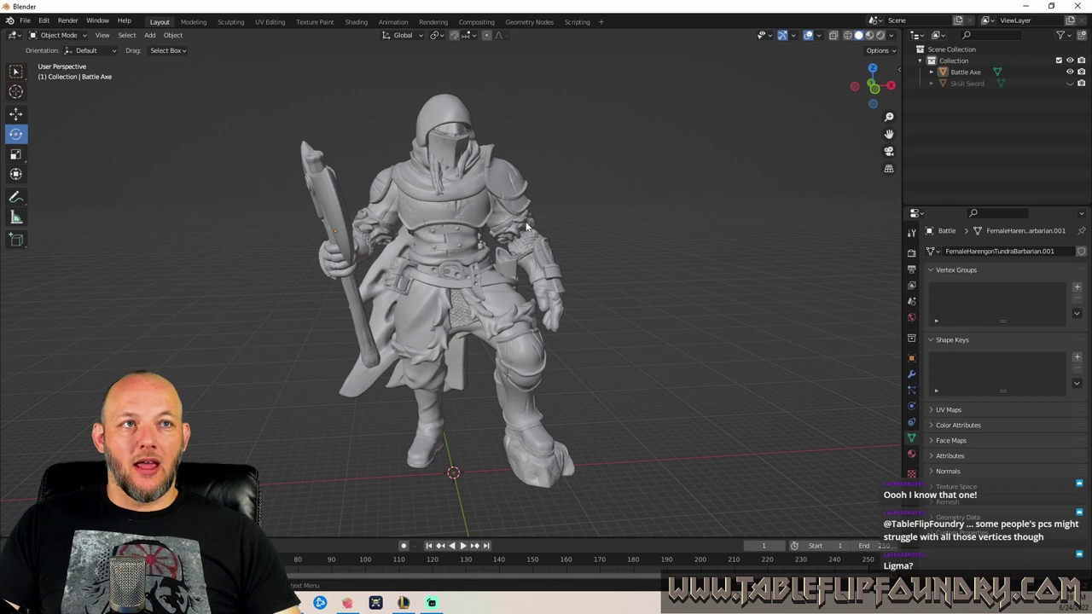
middle_click_drag(500, 235, 344, 234)
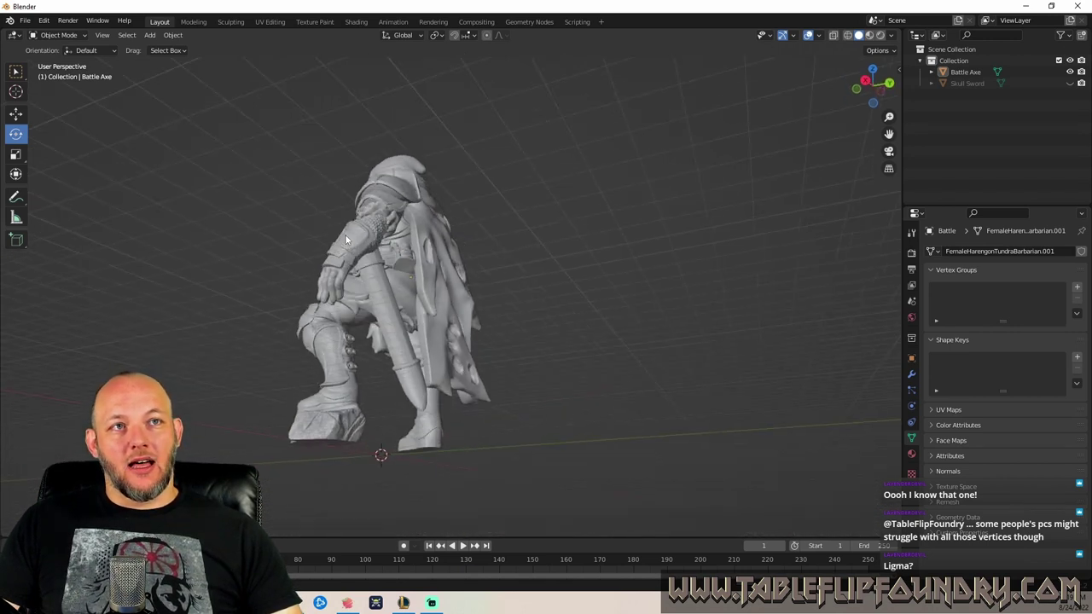
scroll(344, 234, "up", 5)
scroll(413, 314, "down", 5)
Delete the vertices of the linked scabbard geometry hanging at the knight's hip.
middle_click_drag(409, 326, 494, 367)
left_click(489, 316)
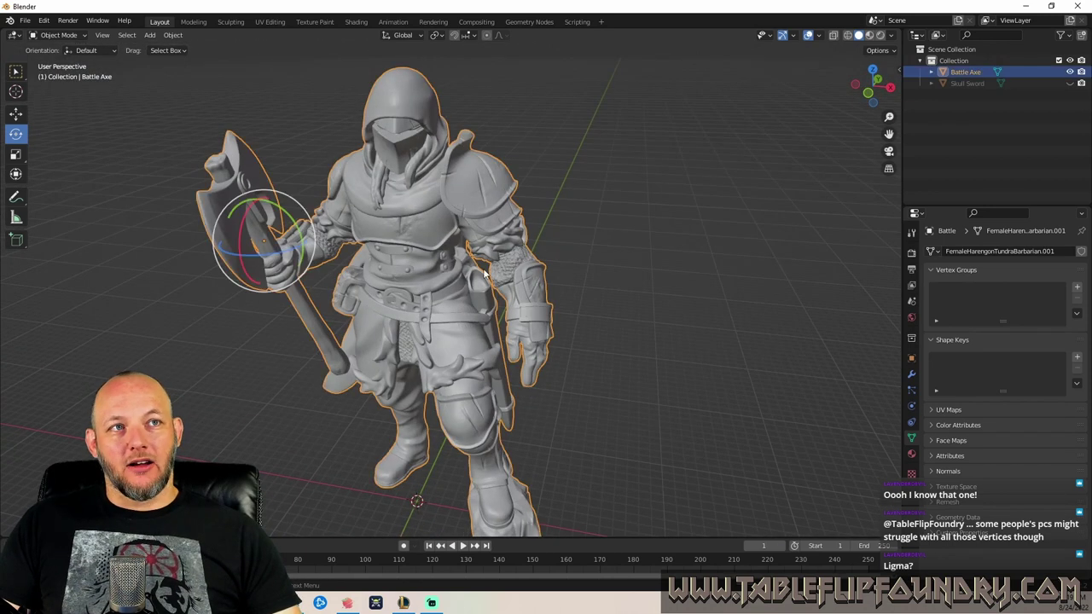
key("Tab")
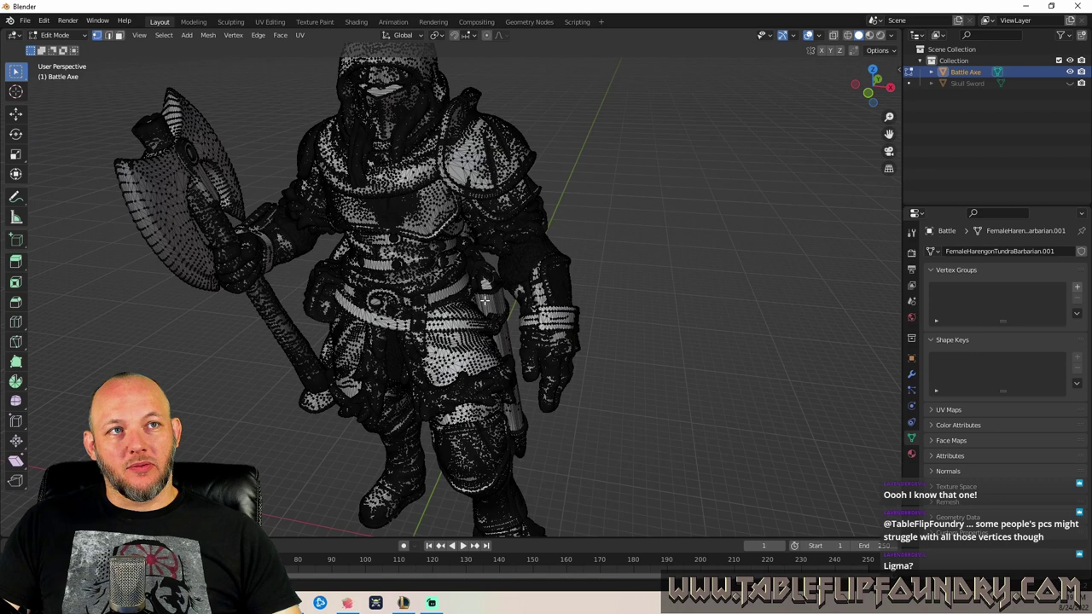
scroll(499, 296, "up", 3)
middle_click_drag(499, 297, 515, 325)
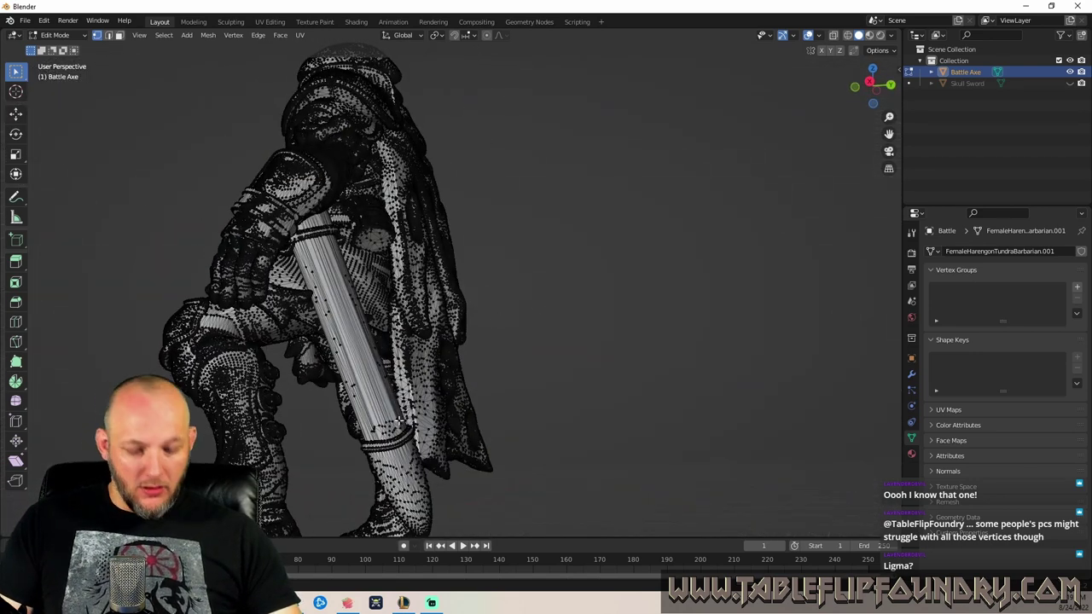
key("l")
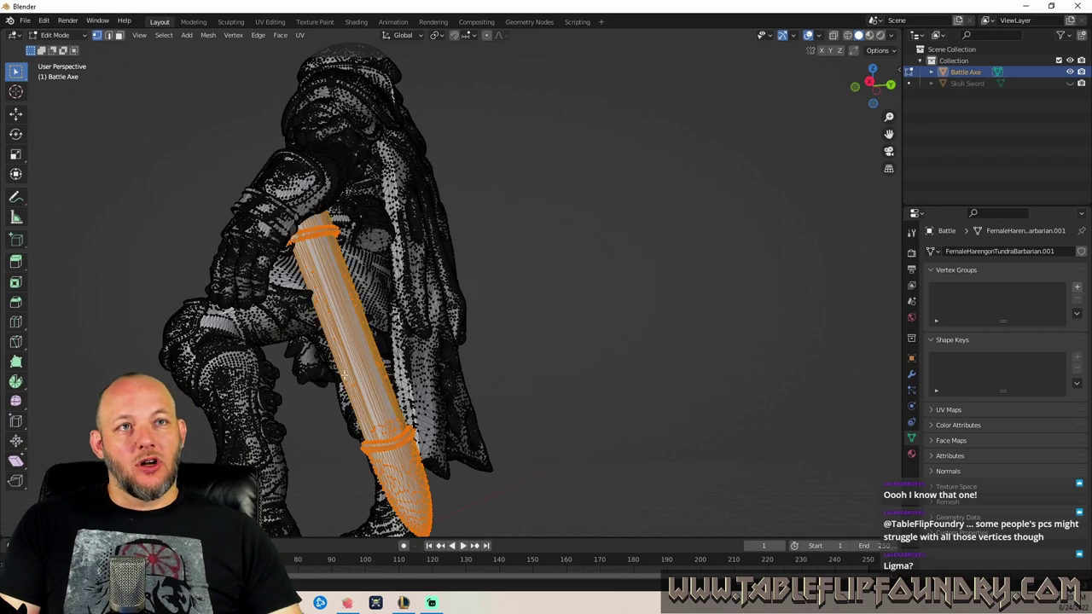
middle_click_drag(399, 454, 424, 385)
key("x")
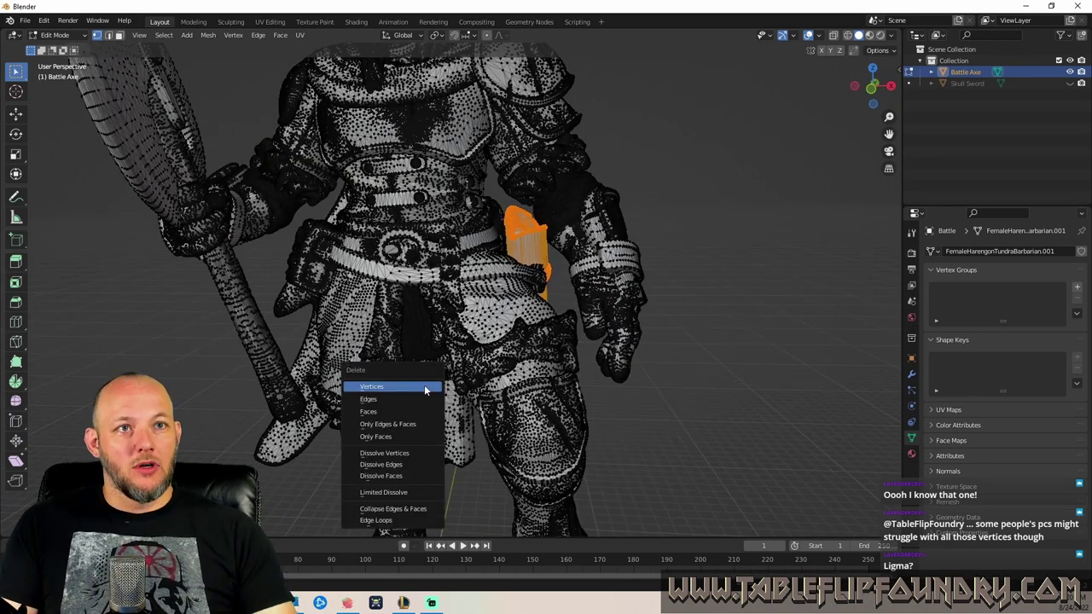
left_click(423, 386)
middle_click_drag(658, 261, 634, 250)
key("Tab")
scroll(626, 290, "down", 4)
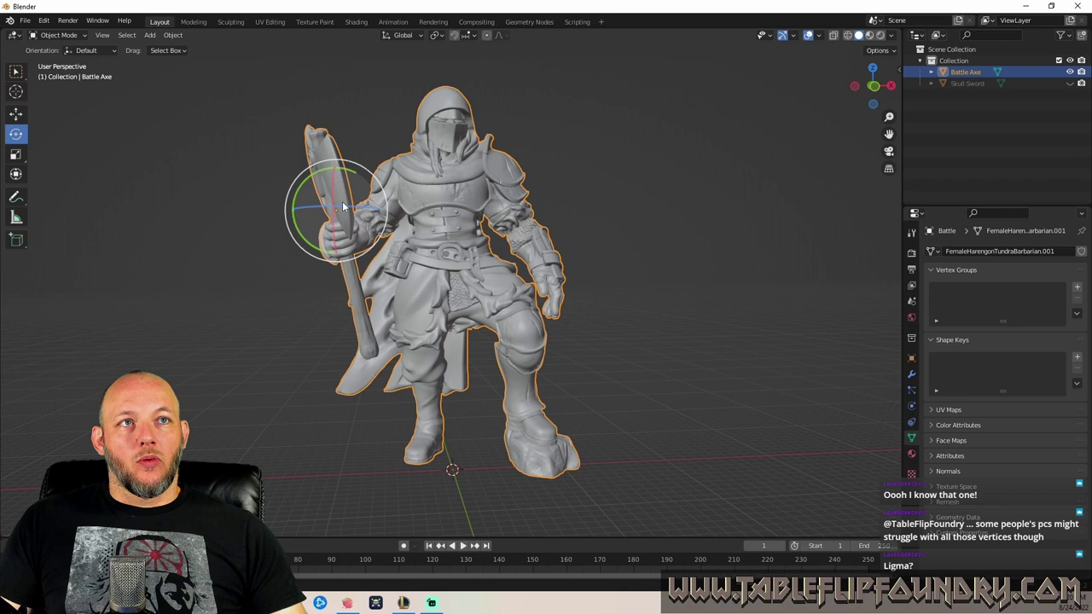
Examine the knight figure and its mesh density in both Object Mode and Edit Mode.
middle_click_drag(342, 201, 409, 201)
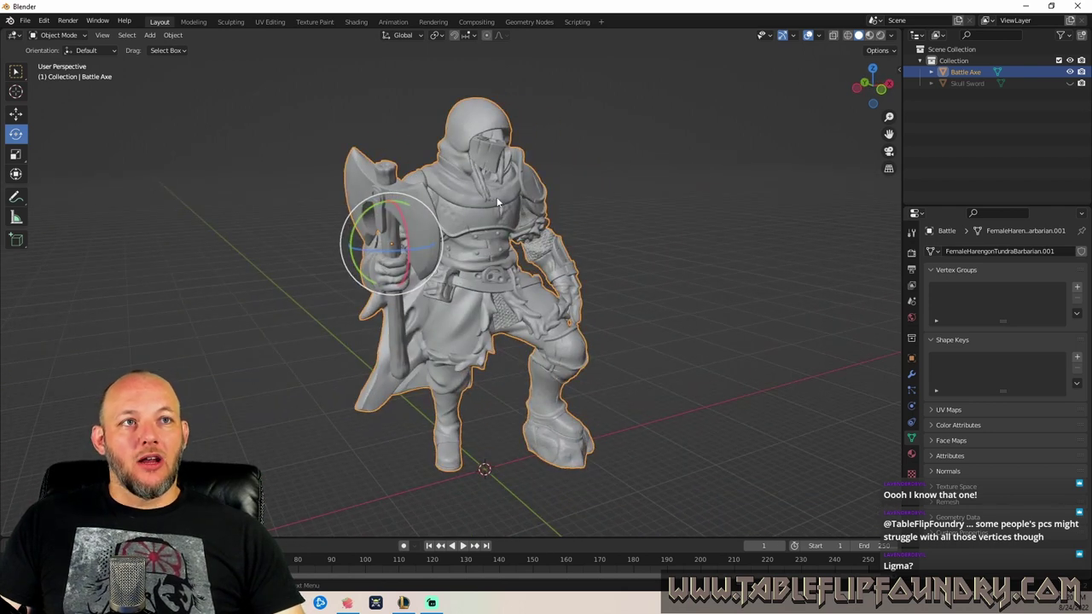
key("Tab")
scroll(587, 195, "up", 2)
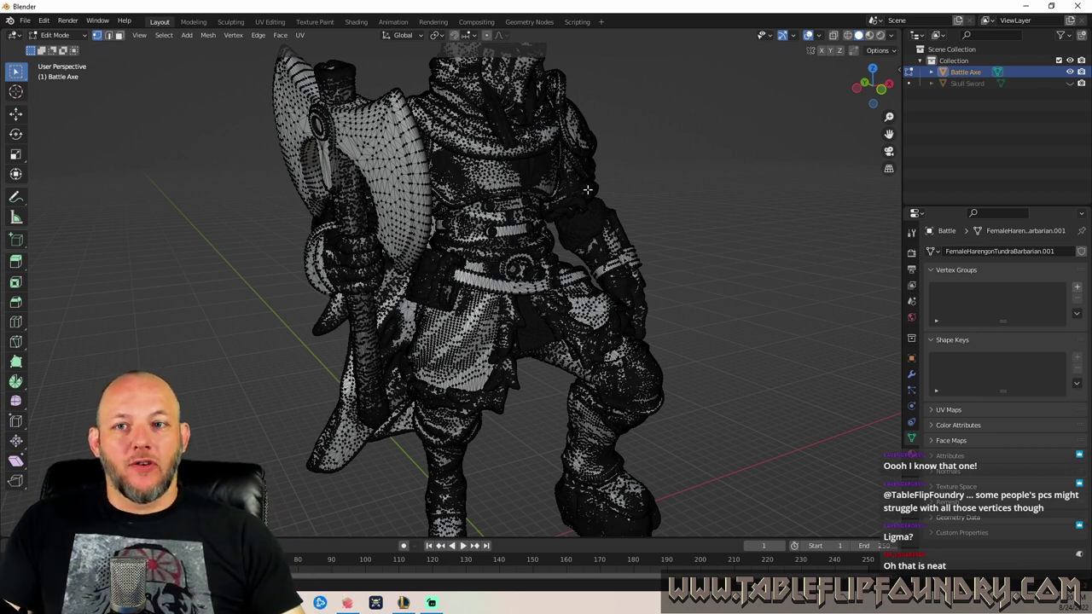
middle_click_drag(658, 155, 596, 164)
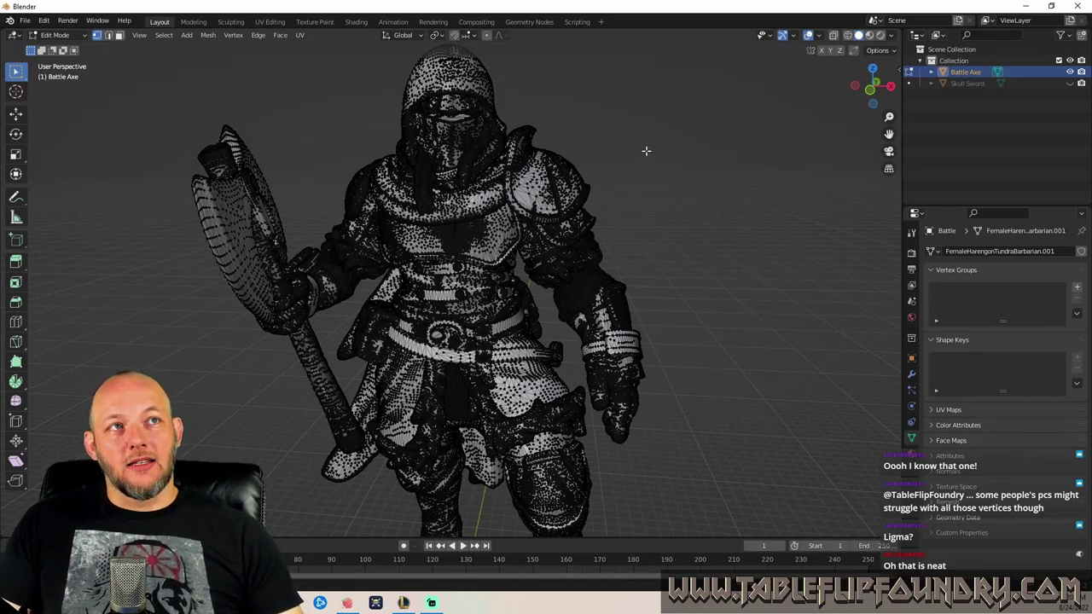
key("Tab")
middle_click_drag(633, 136, 567, 198)
scroll(579, 186, "up", 4)
scroll(580, 177, "down", 3)
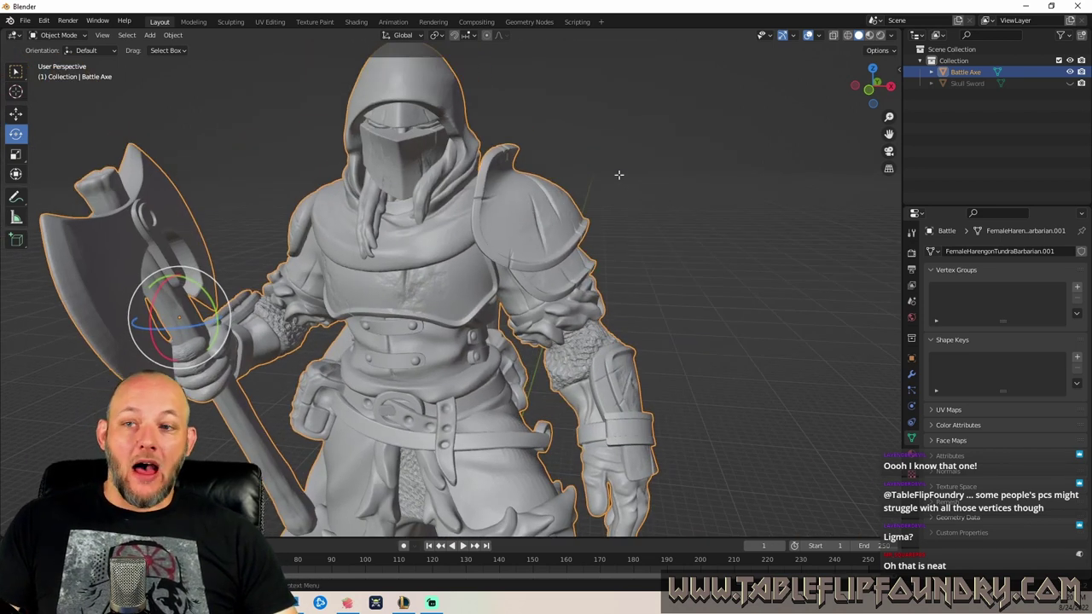
Separate the linked armor plates on the knight's left shoulder into their own object and hide that object.
key("Tab")
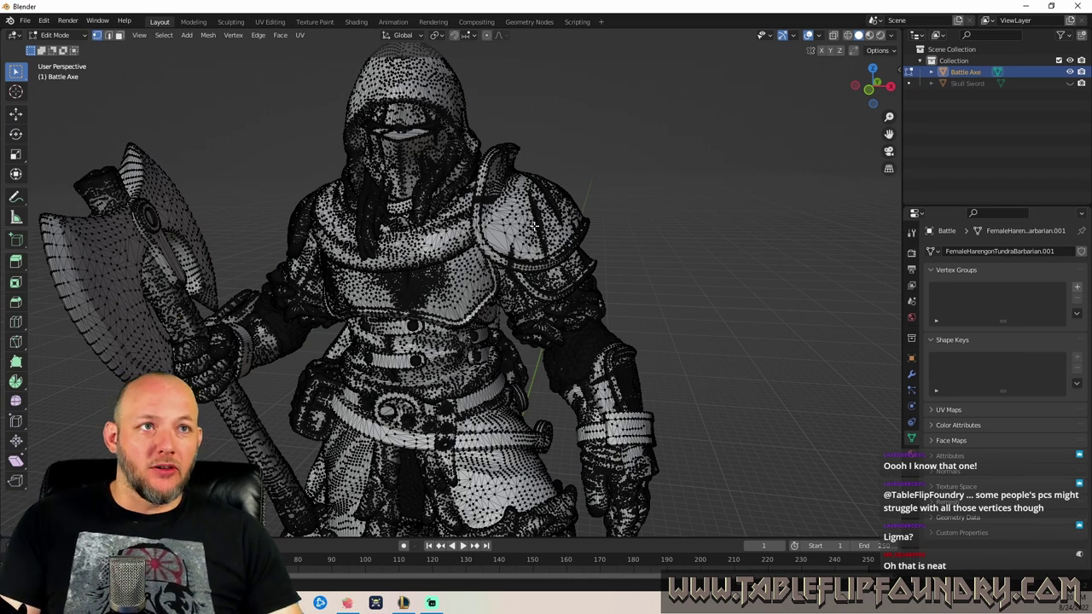
key("l")
key("l")
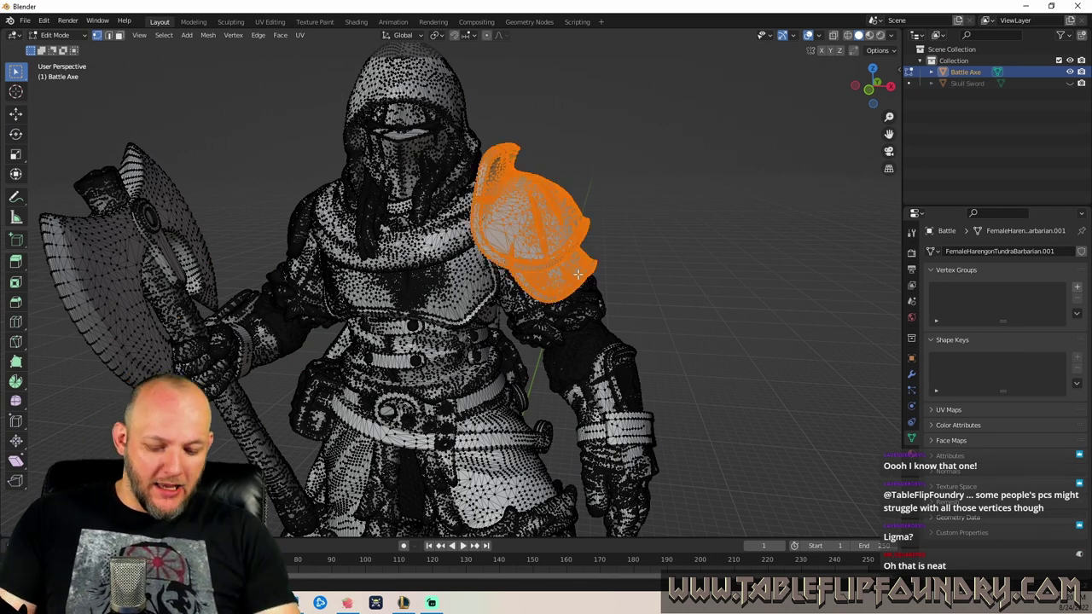
key("p")
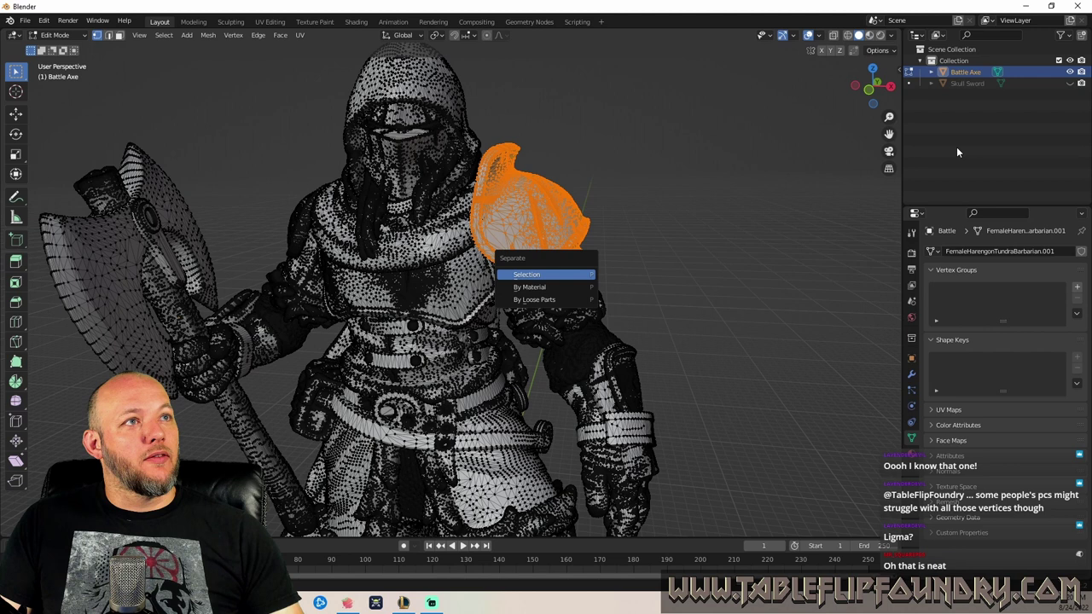
left_click(526, 273)
left_click(1071, 84)
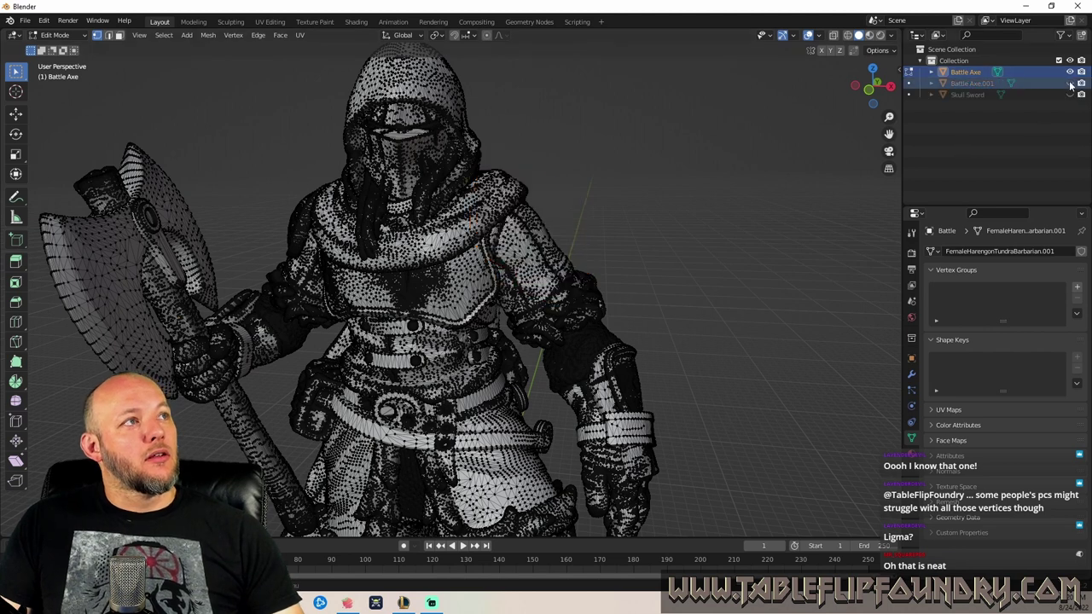
key("Tab")
left_click(606, 202)
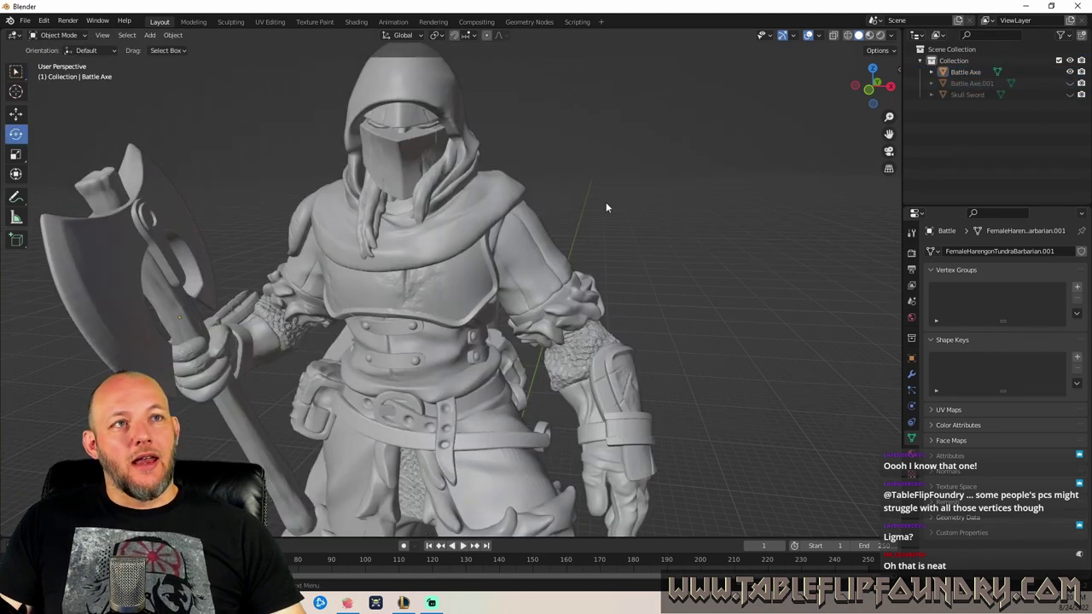
Separate the cape on the knight's back into its own object and hide it.
middle_click_drag(606, 203, 543, 224)
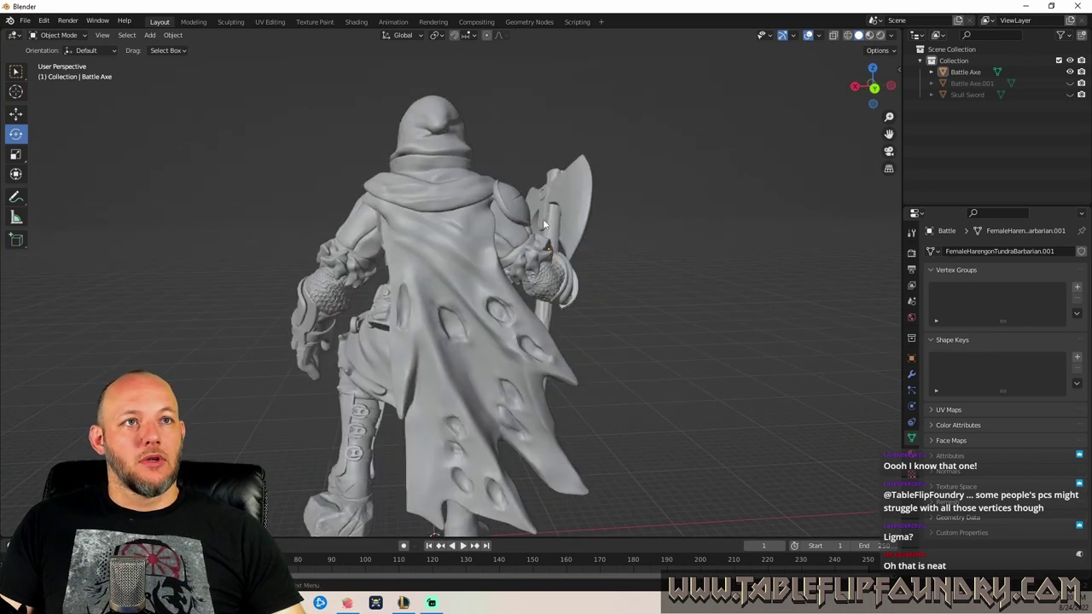
left_click(443, 249)
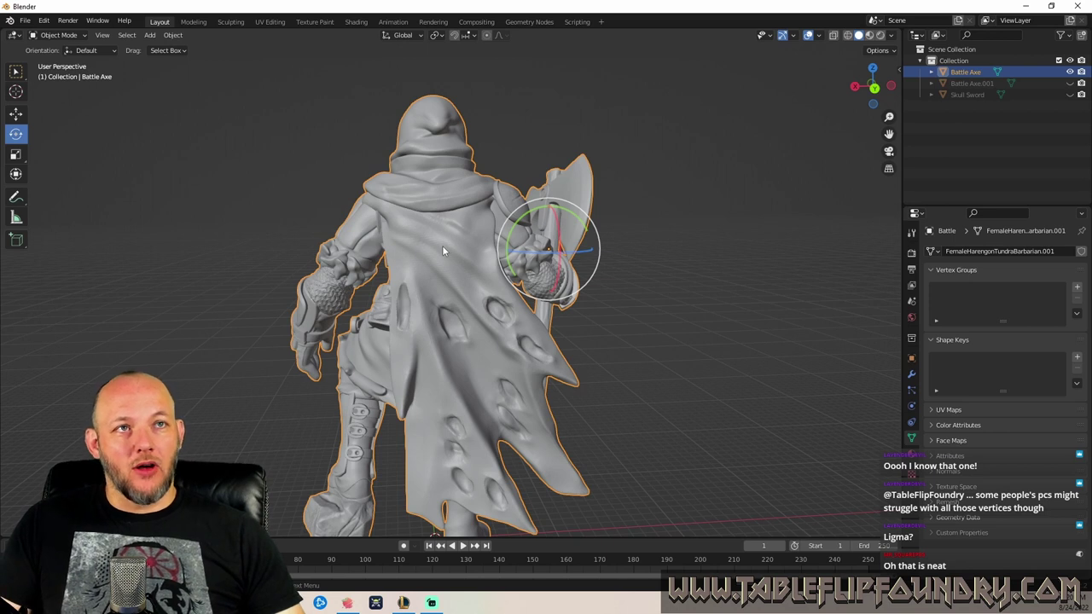
key("Tab")
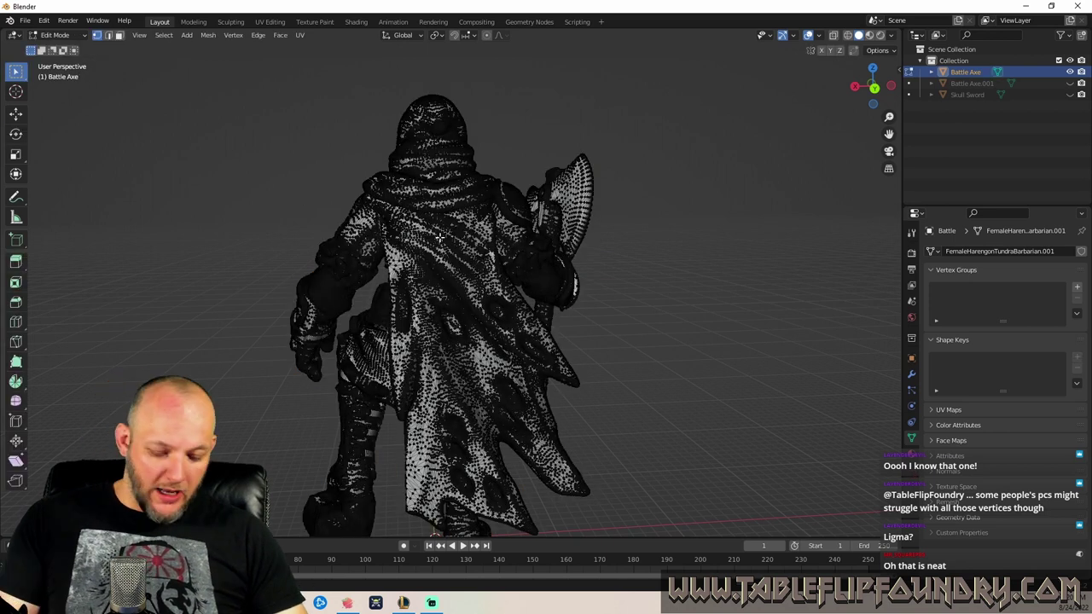
key("l")
key("p")
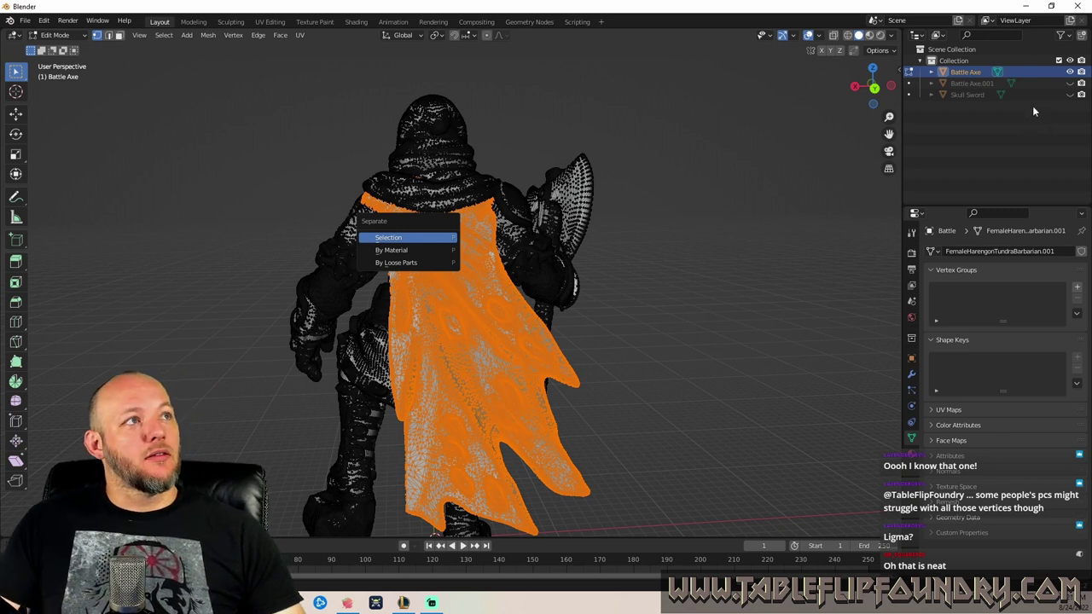
key("Return")
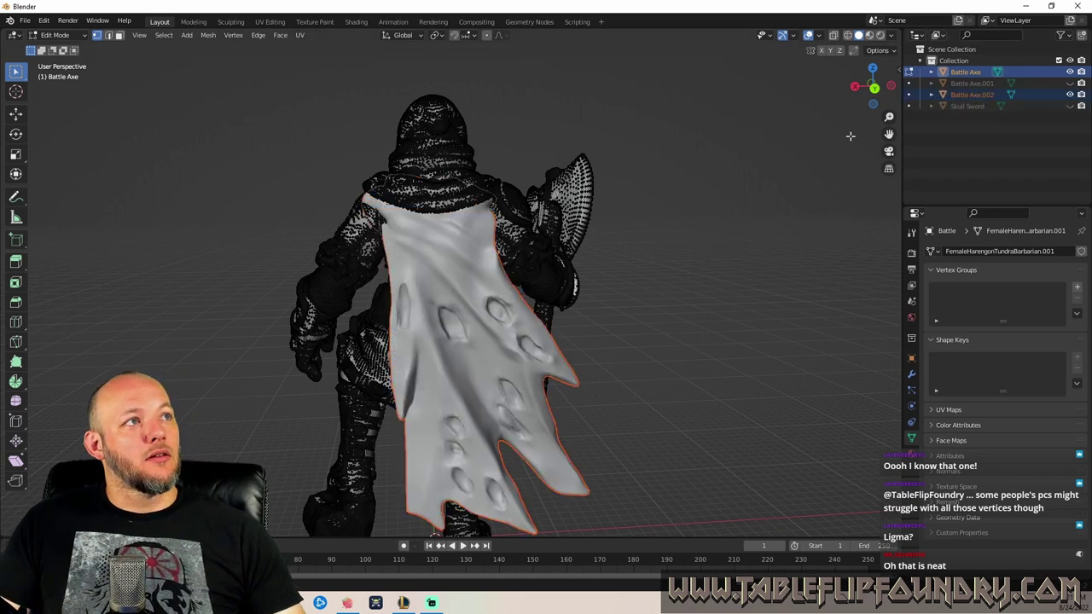
left_click(1070, 95)
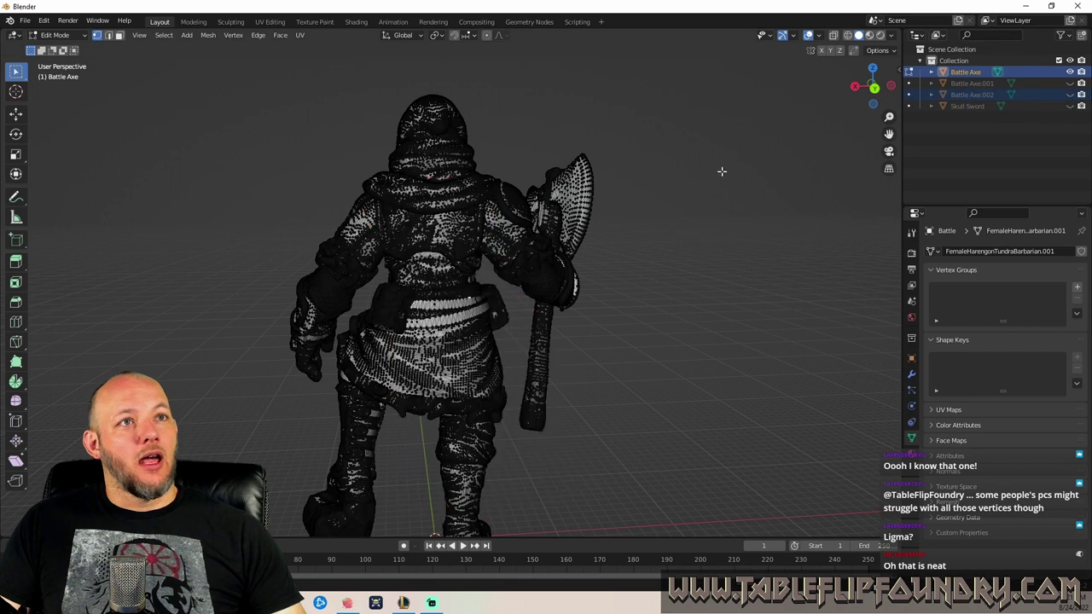
key("Tab")
mouse_move(732, 140)
middle_mouse_down()
mouse_move(492, 145)
mouse_move(353, 122)
mouse_move(708, 136)
mouse_move(807, 120)
mouse_move(488, 178)
mouse_move(635, 176)
mouse_move(606, 217)
mouse_move(607, 108)
mouse_move(585, 179)
mouse_move(529, 190)
mouse_move(574, 195)
mouse_move(571, 206)
mouse_move(726, 201)
mouse_move(704, 164)
mouse_move(538, 202)
mouse_move(473, 194)
middle_mouse_up()
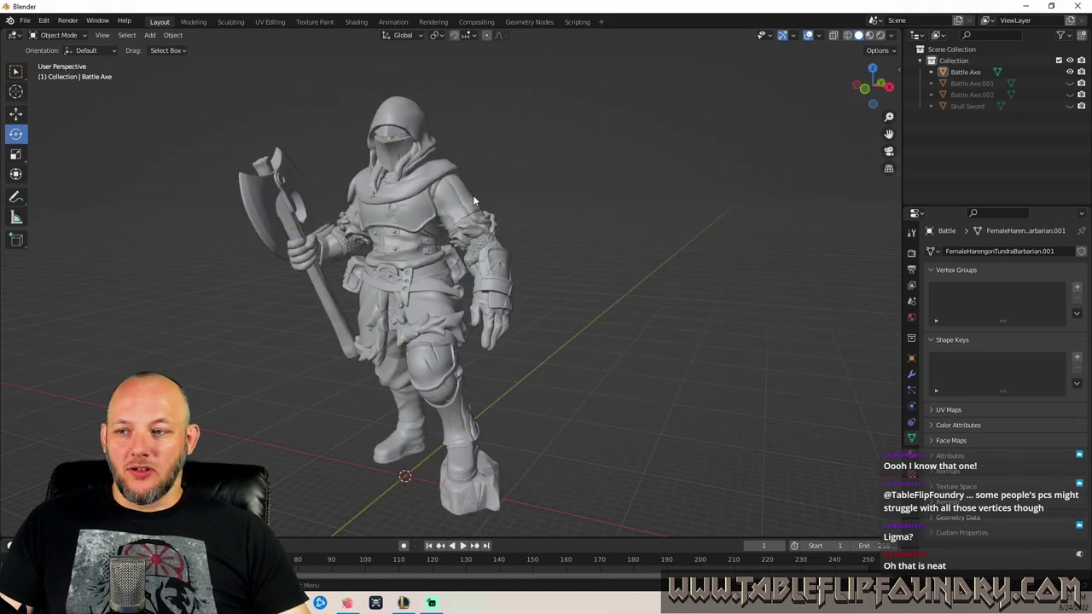
Separate the upper and lower parts of the knight's face mask as one new object and hide it.
middle_click_drag(374, 65, 410, 393)
scroll(409, 169, "up", 6)
middle_click_drag(408, 269, 441, 260)
left_click(579, 124)
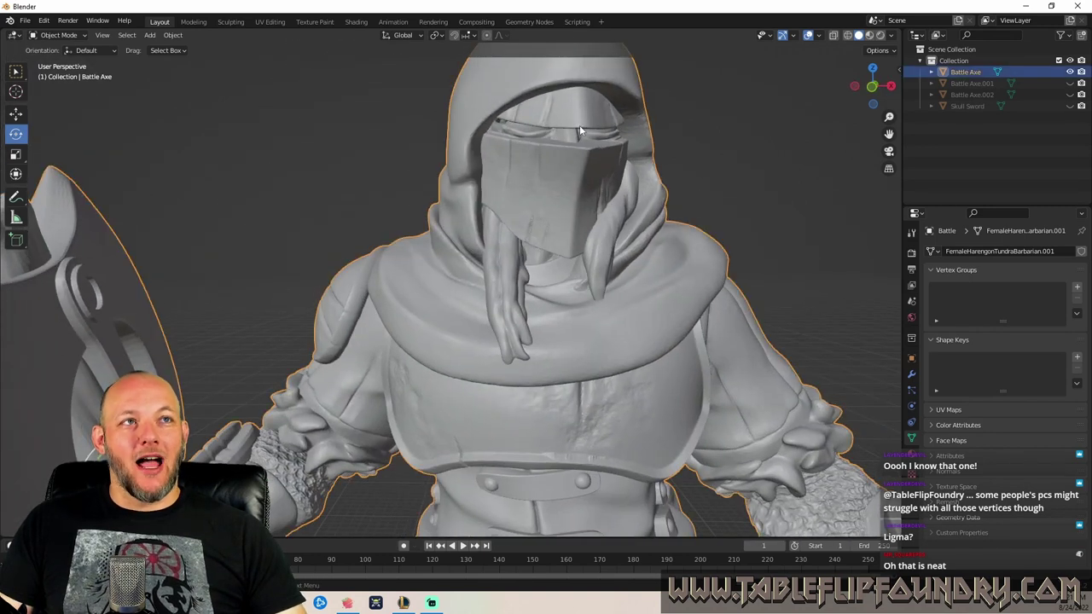
key("Tab")
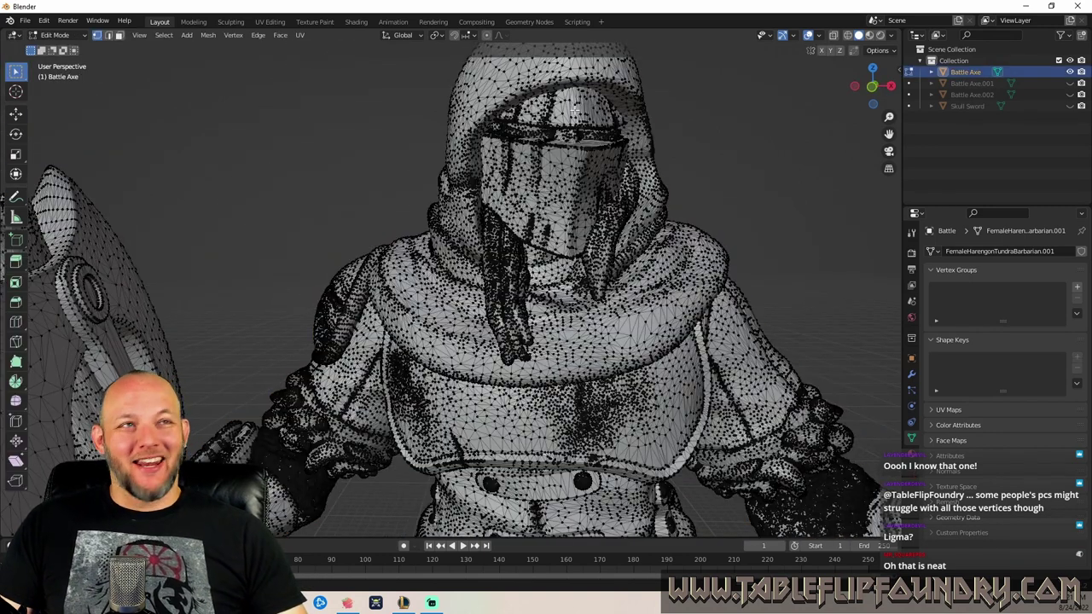
key("l")
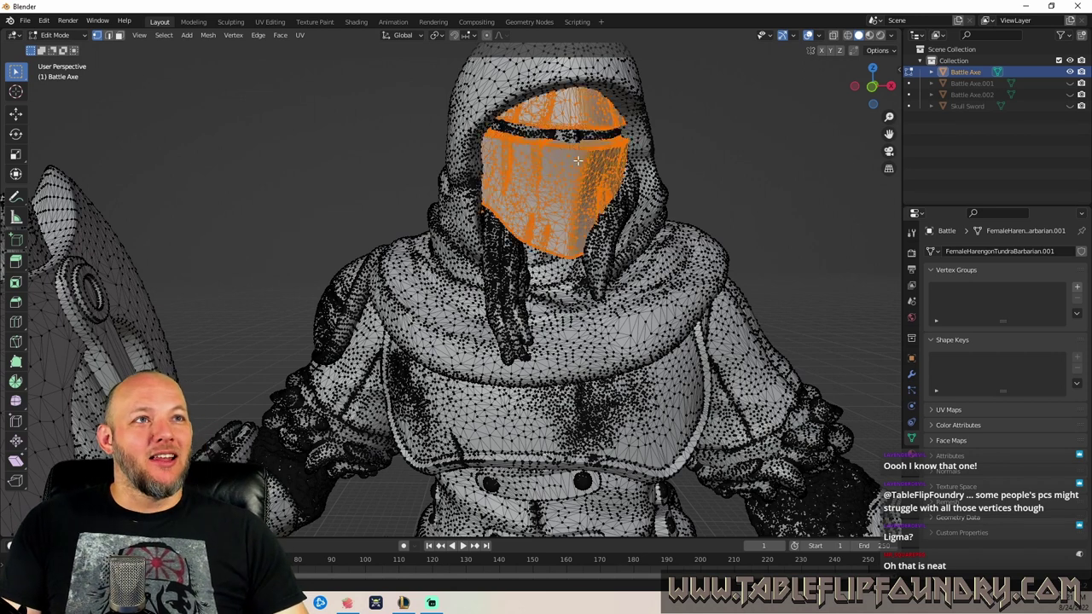
key("p")
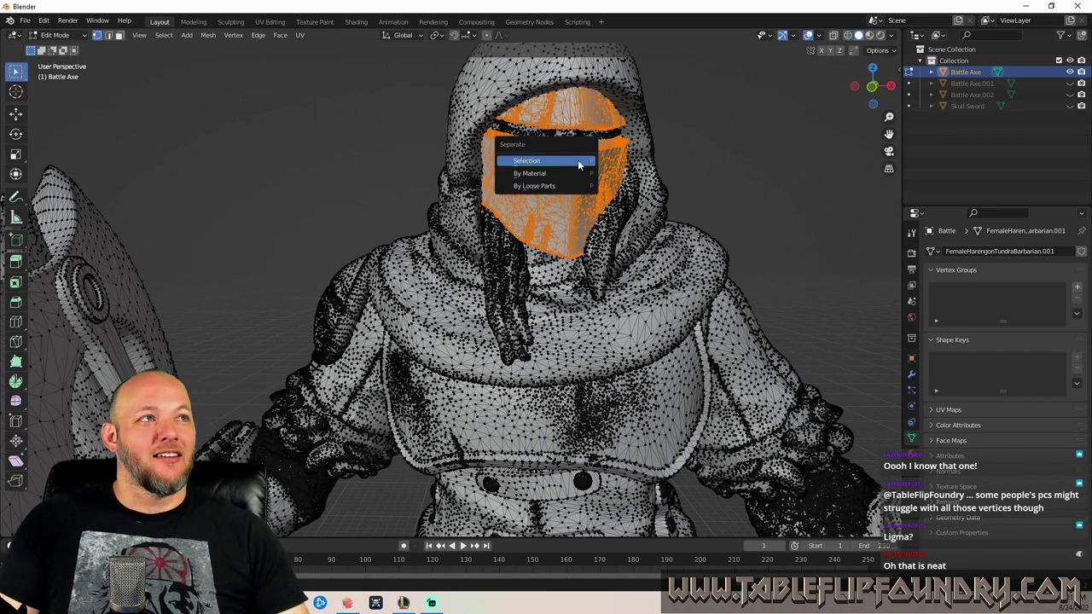
key("Return")
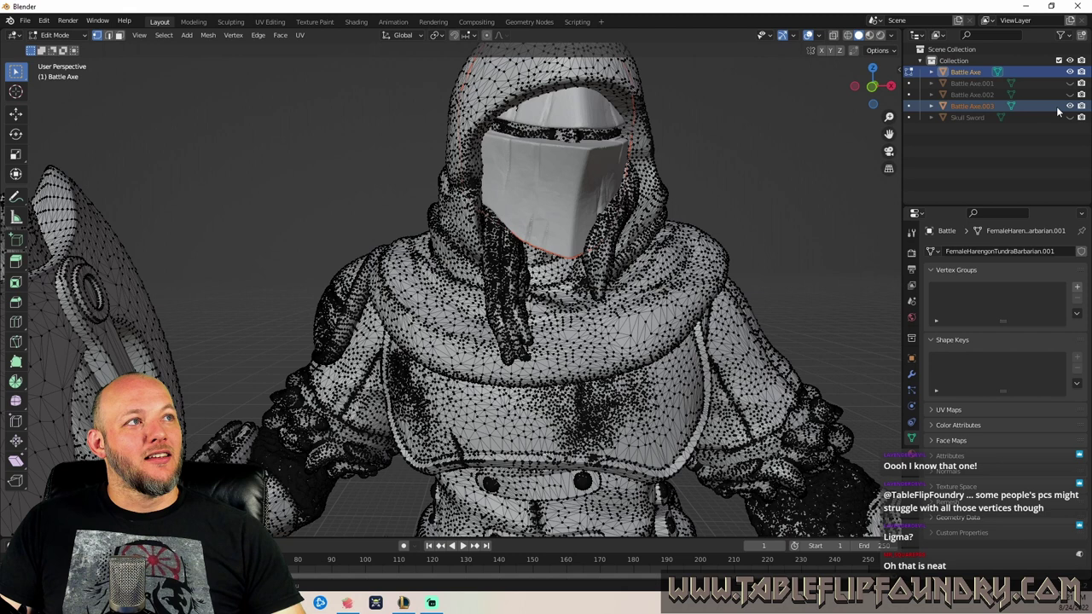
left_click(1069, 106)
key("Tab")
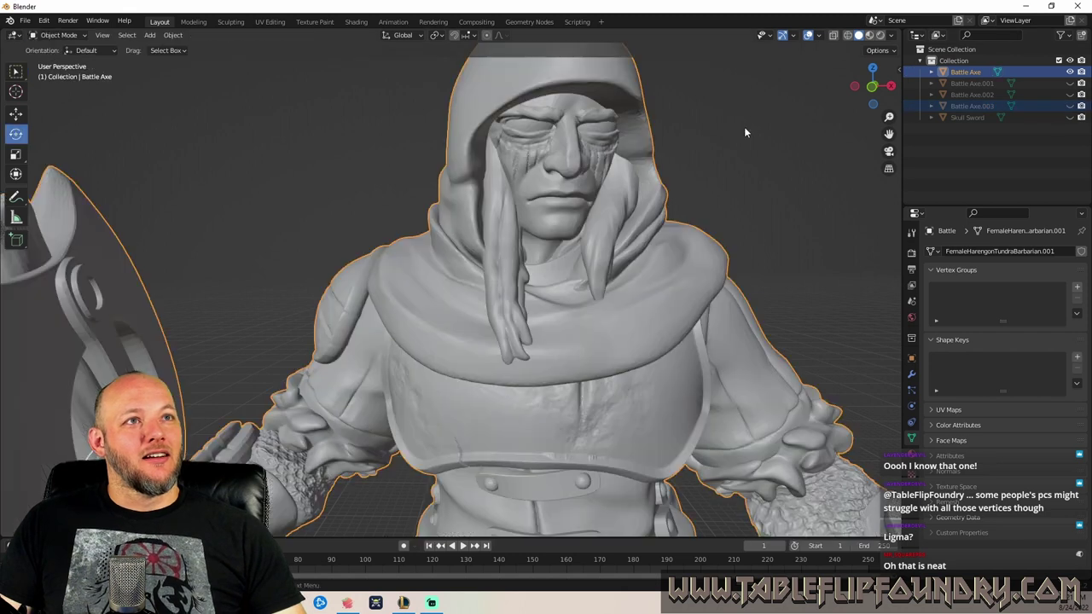
Toggle the separated parts, such as the cape and shoulder armor, on and off to compare the figure with and without them.
middle_click_drag(772, 124, 508, 140)
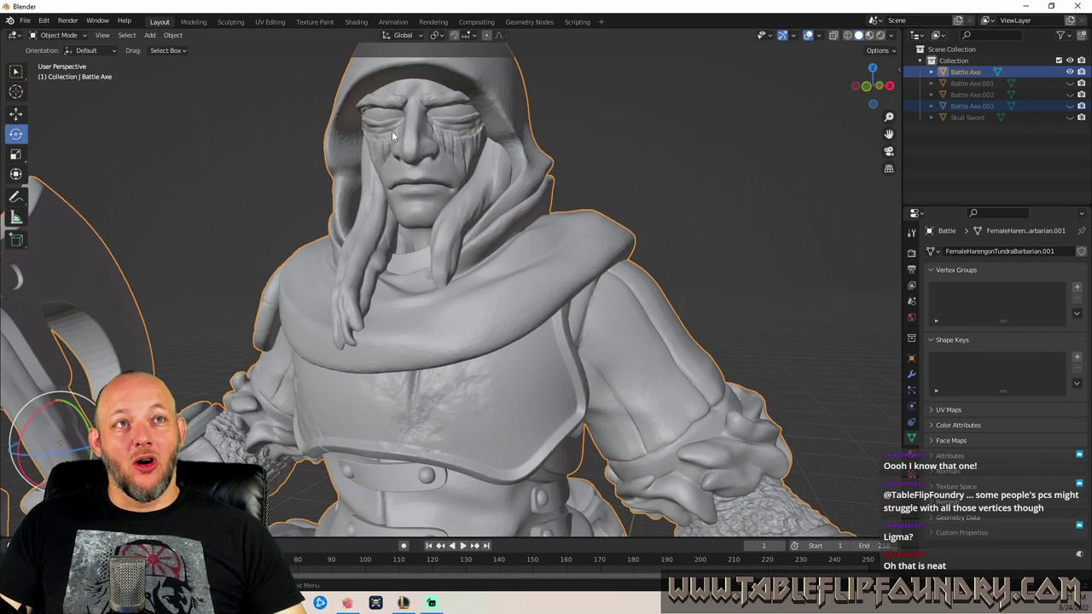
middle_click_drag(391, 131, 428, 131)
scroll(429, 131, "down", 6)
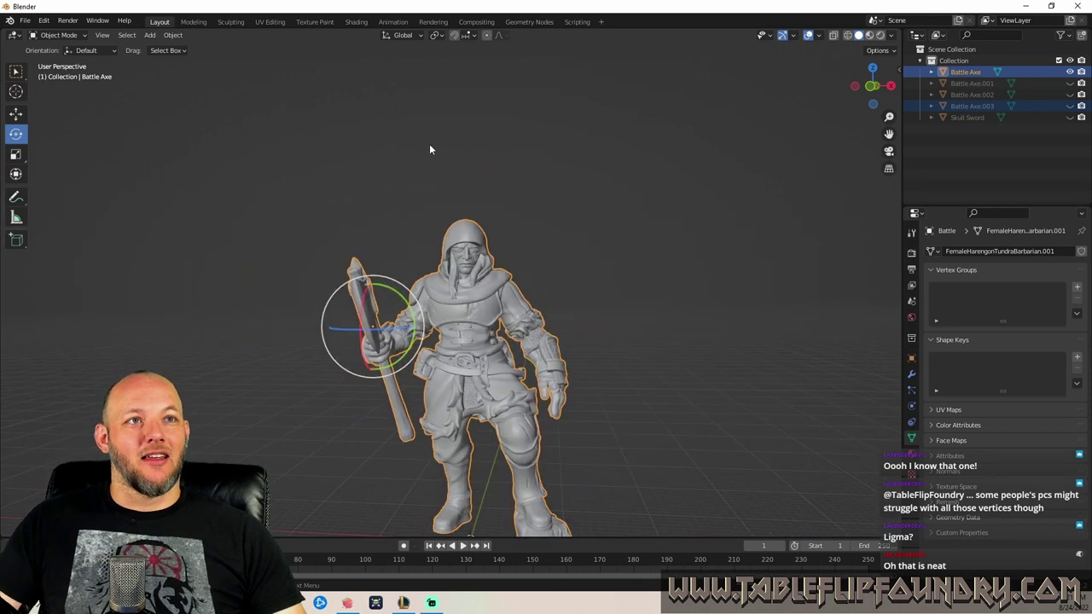
middle_click_drag(485, 259, 461, 195, "shift")
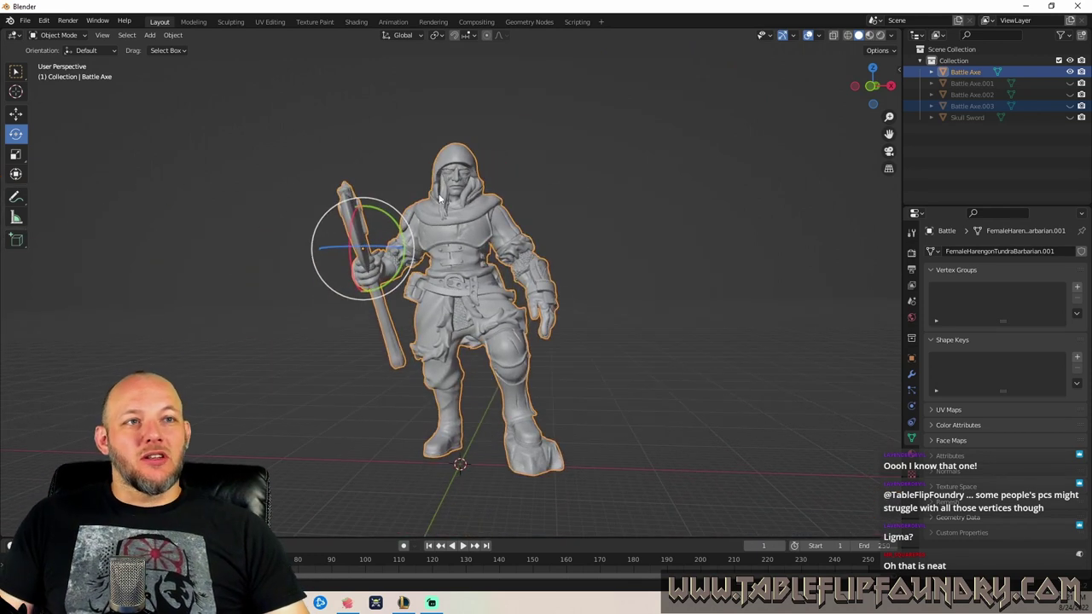
left_click(1070, 117)
left_click(1070, 117)
left_click(1070, 96)
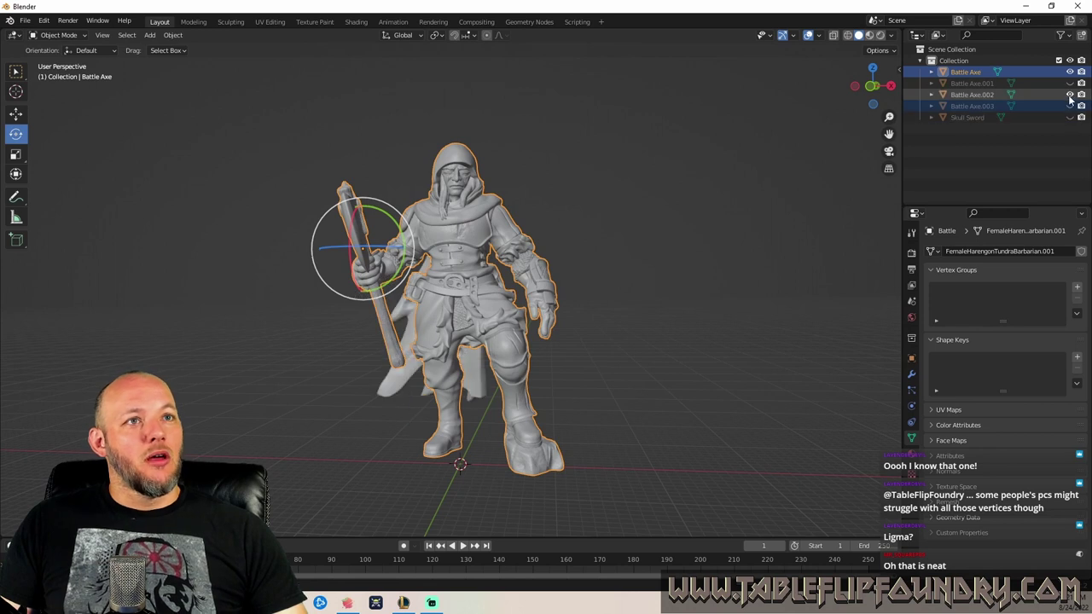
left_click(1070, 95)
left_click(1070, 84)
left_click(1070, 94)
left_click(1071, 84)
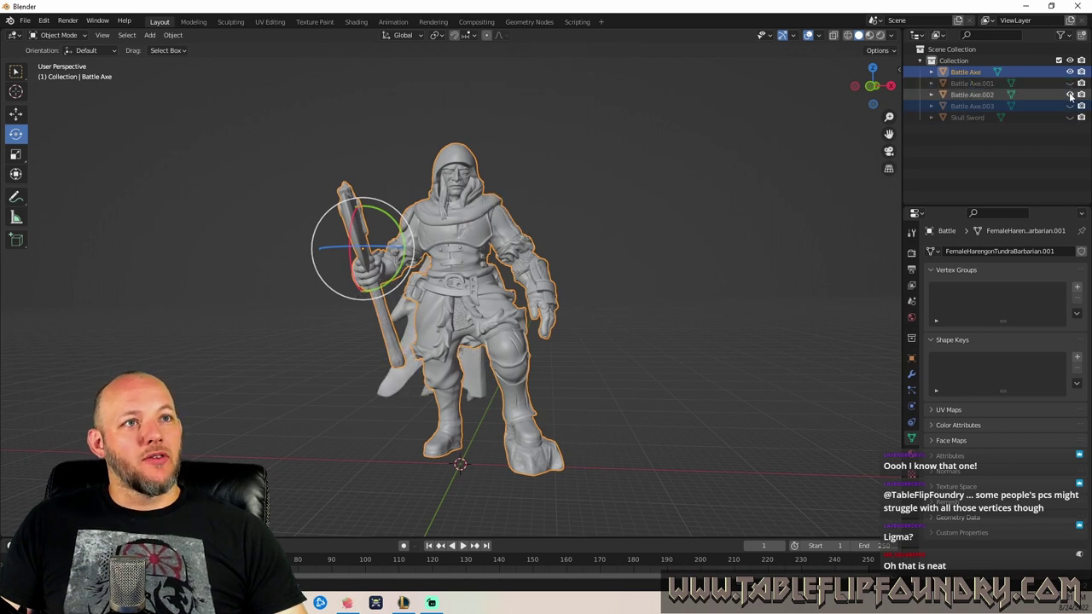
left_click(1070, 95)
Select the stripped-down knight figure and examine it from the front and the axe side.
middle_click_drag(786, 171, 732, 177)
left_click(622, 163)
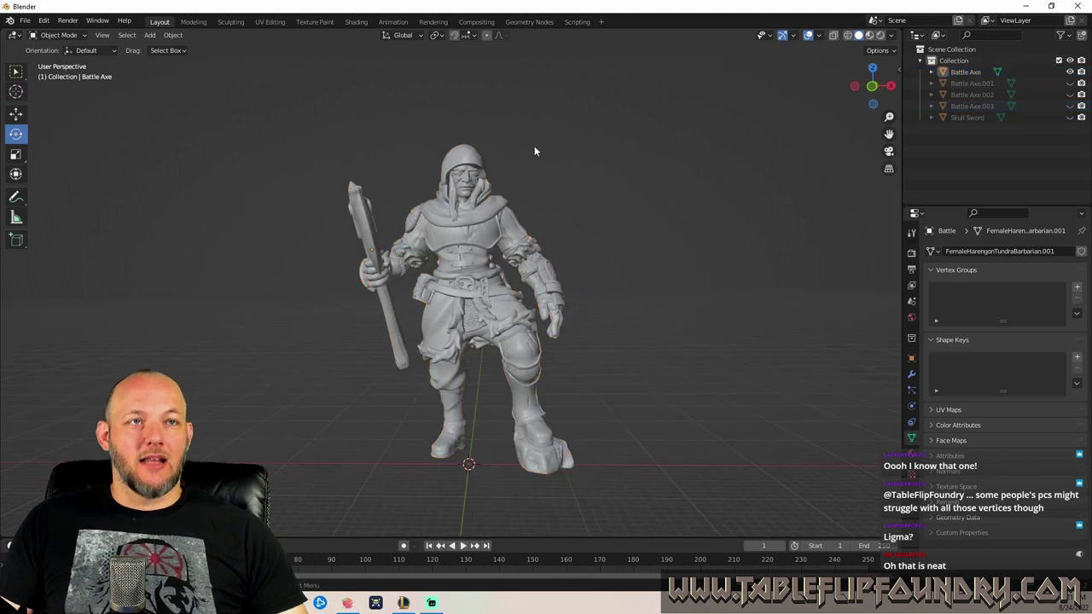
left_click(371, 217)
middle_click_drag(371, 218, 474, 182)
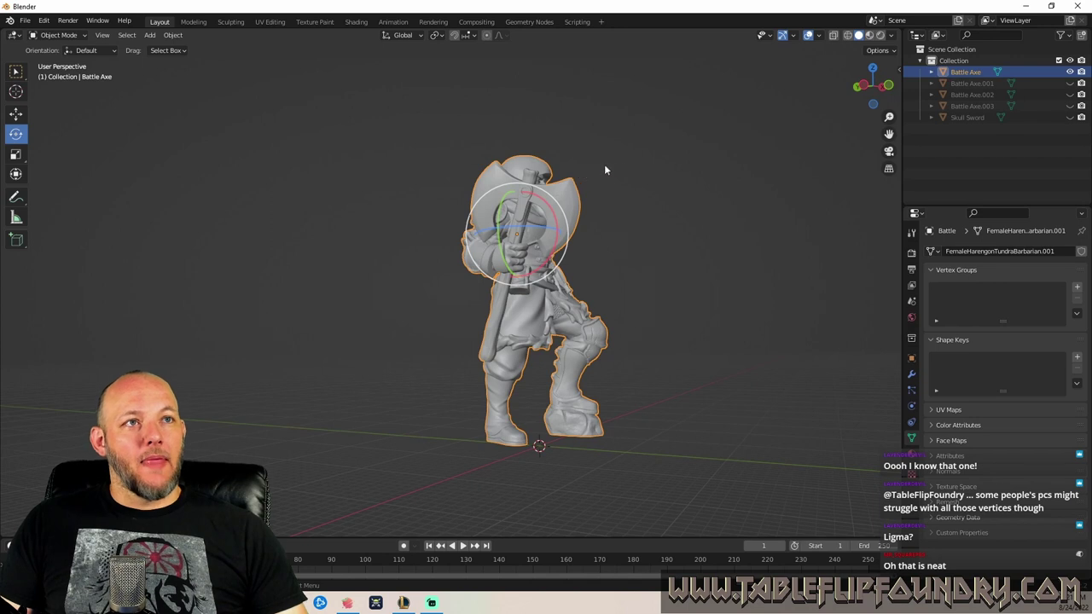
Separate the battle axe from the knight figure's mesh into its own object.
key("Tab")
scroll(647, 145, "up", 6)
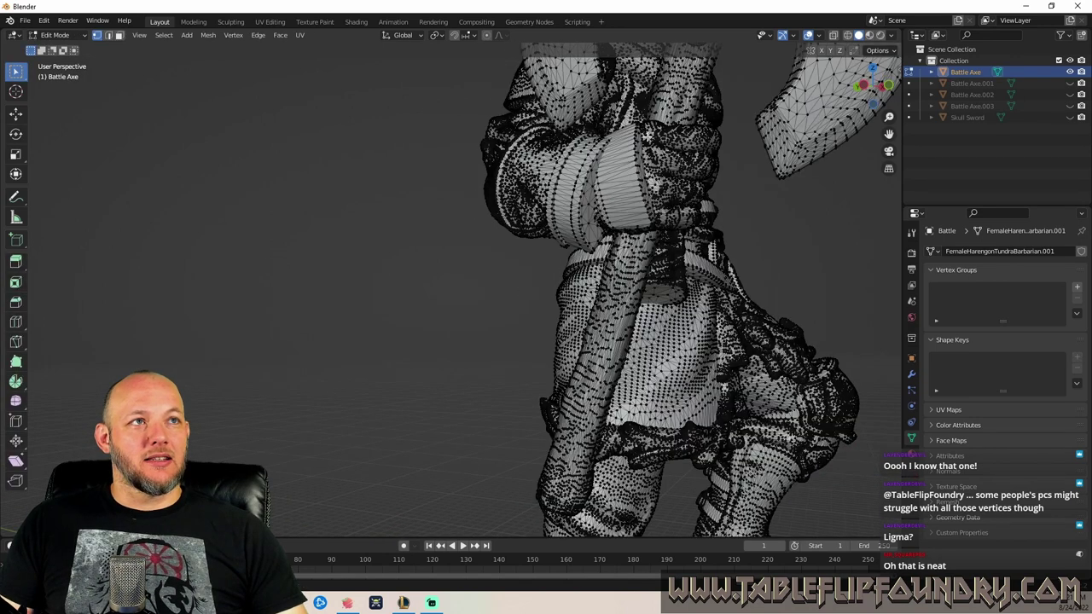
middle_click_drag(647, 136, 530, 215)
key("l")
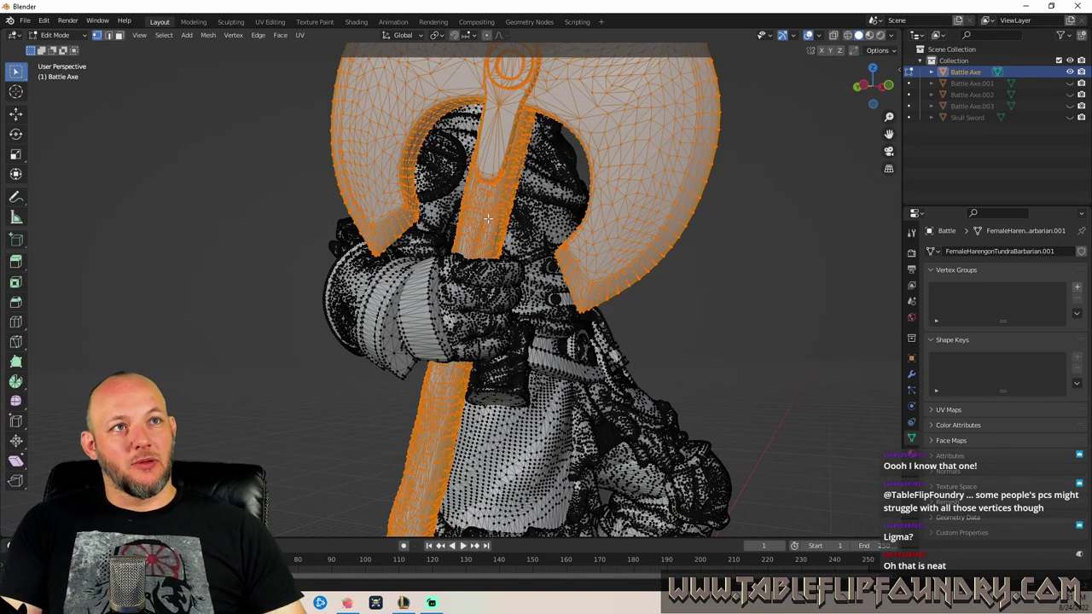
key("p")
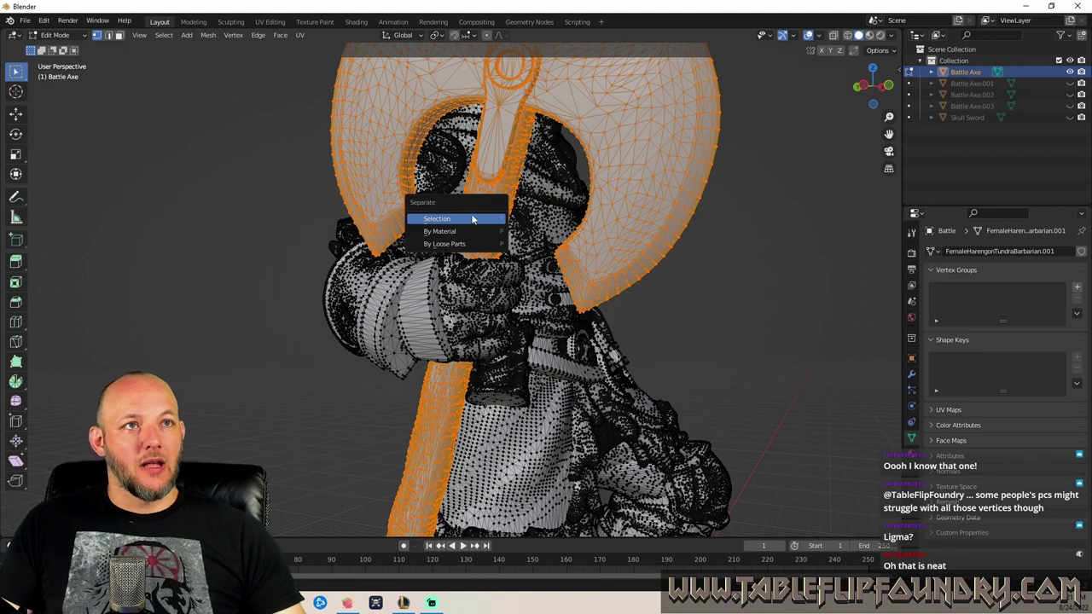
key("Return")
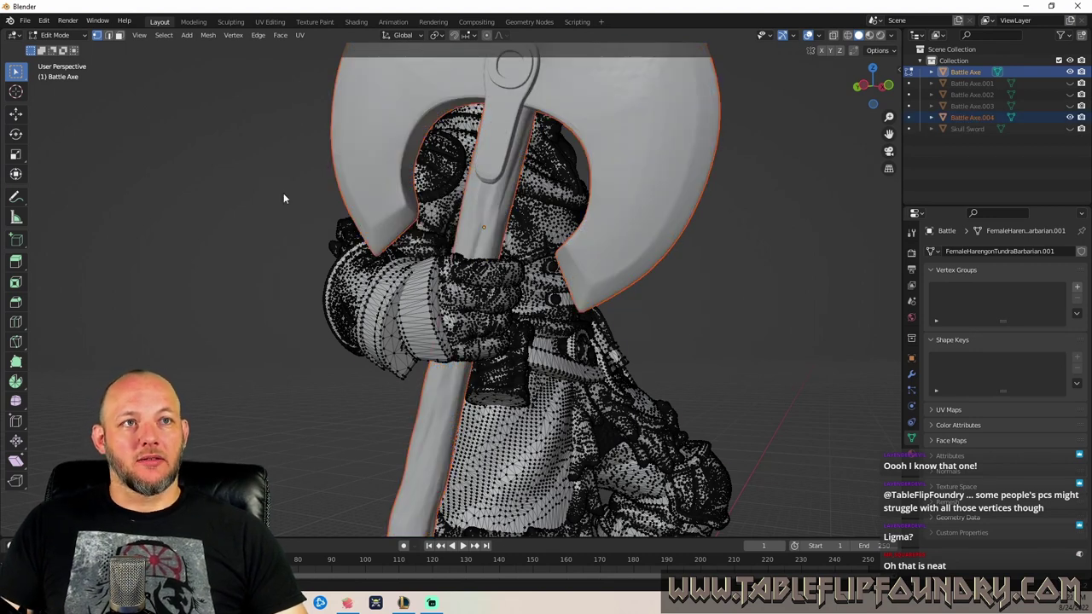
key("Tab")
left_click(270, 195)
scroll(270, 195, "down", 9)
middle_click_drag(522, 193, 430, 201)
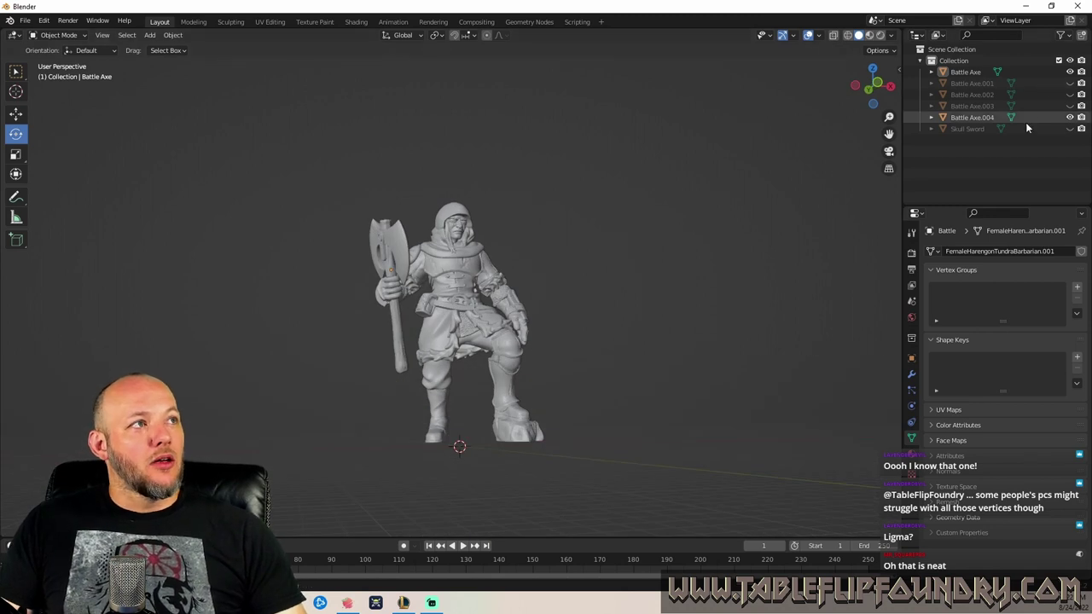
Select the knight figure and axe together and briefly toggle hidden separated parts on and off to compare the figure.
left_click_drag(285, 170, 616, 424)
left_click(465, 198)
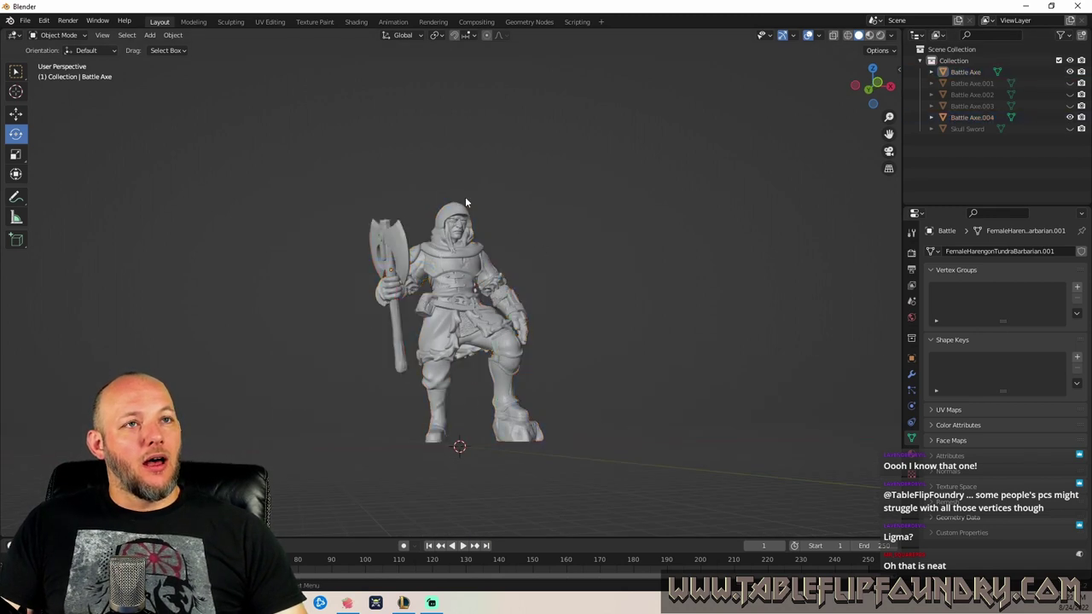
left_click_drag(336, 159, 599, 378)
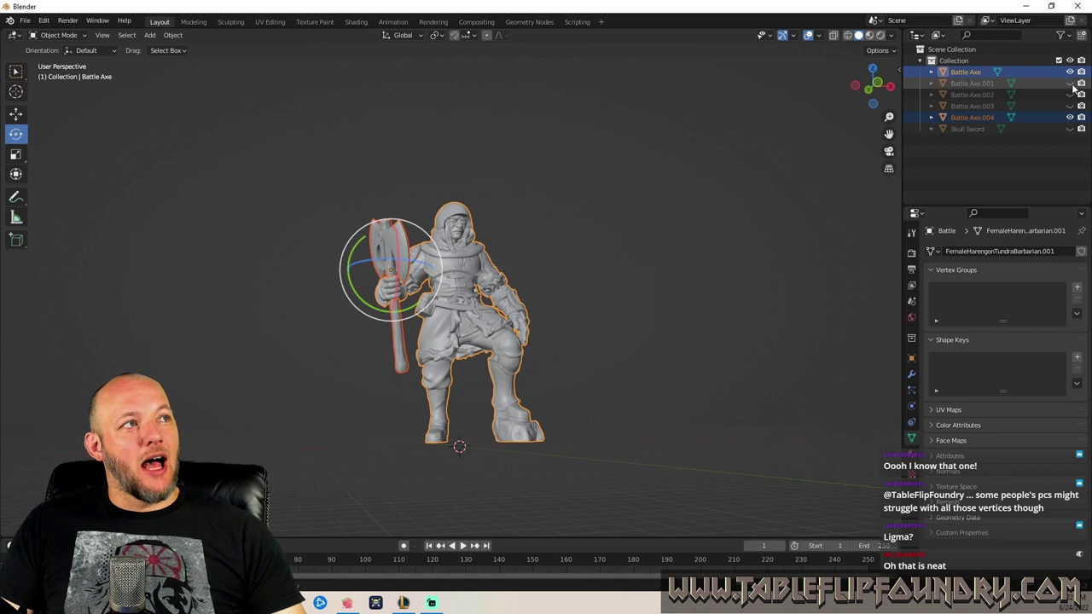
left_click(1070, 96)
left_click(1070, 106)
left_click(1071, 95)
left_click(1071, 107)
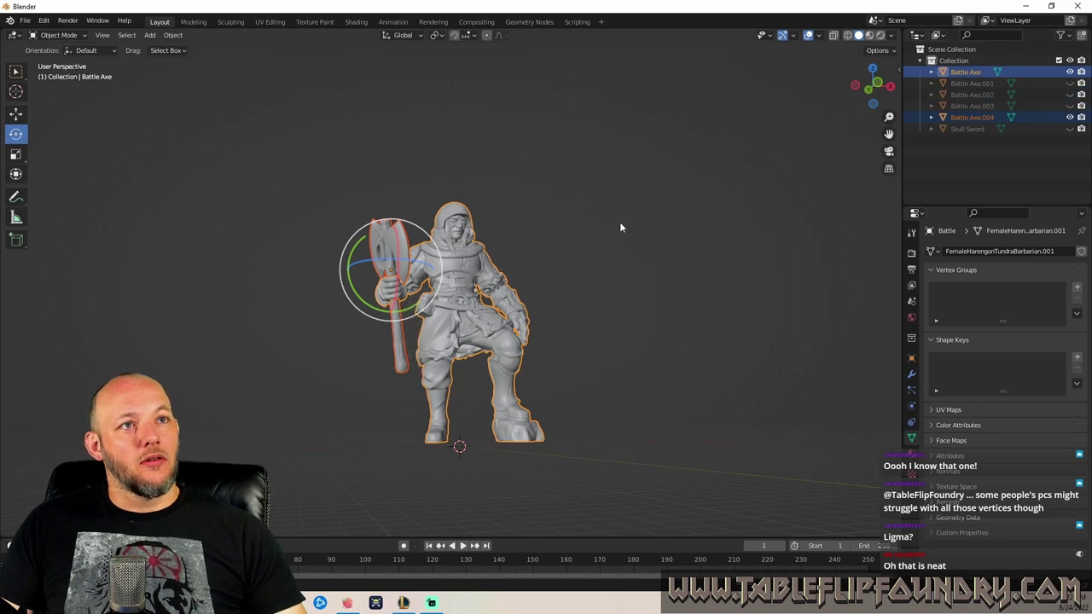
middle_click_drag(621, 227, 587, 234)
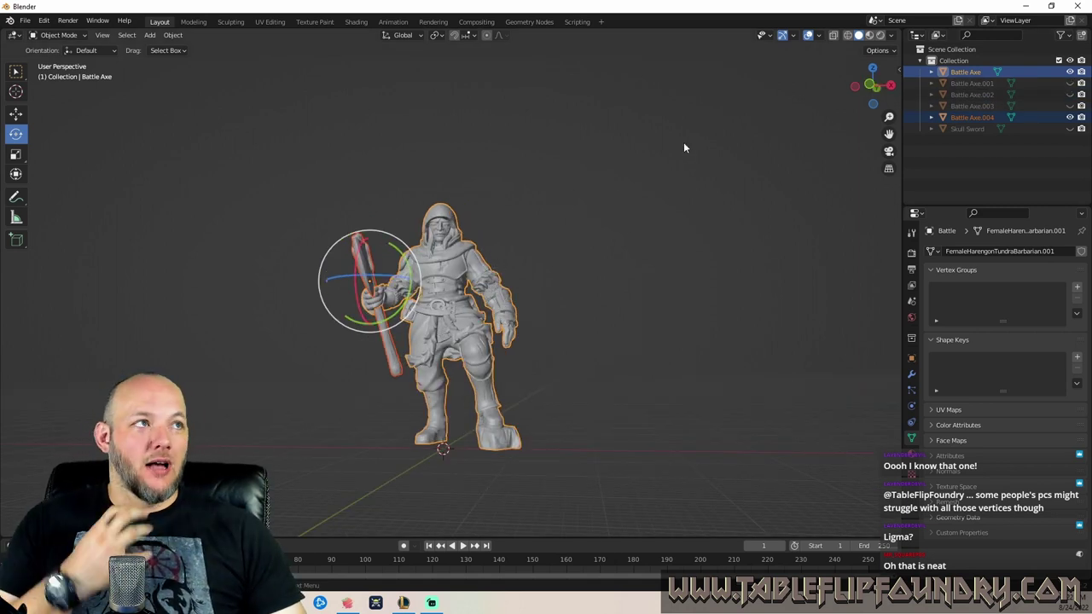
Unhide all the separated parts and the Skull Sword, with only the knight figure and battle axe selected.
left_click(257, 177)
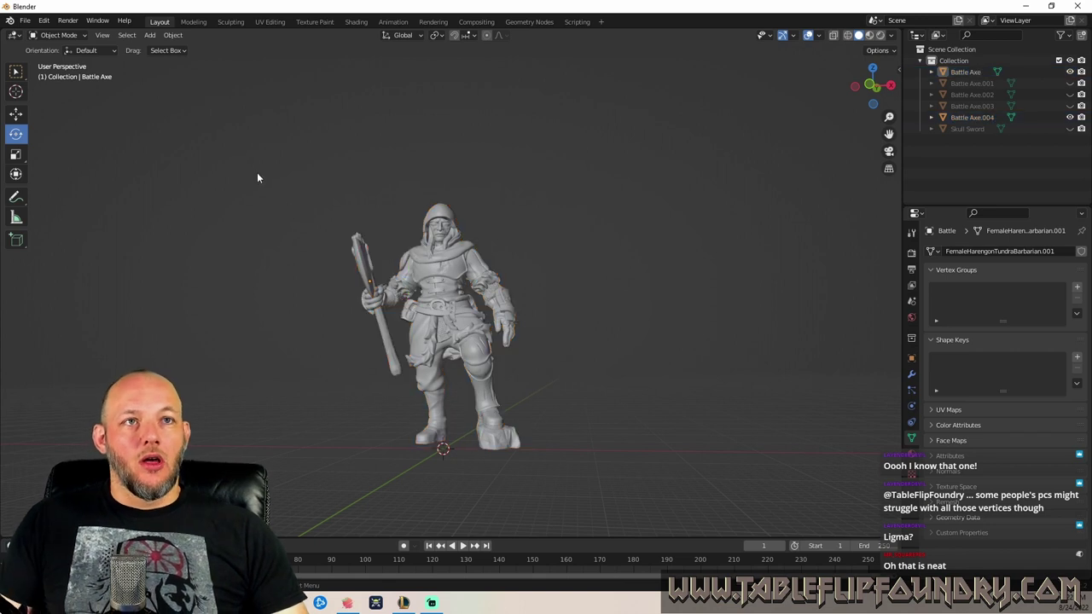
left_click(362, 253)
left_click(443, 240, "shift")
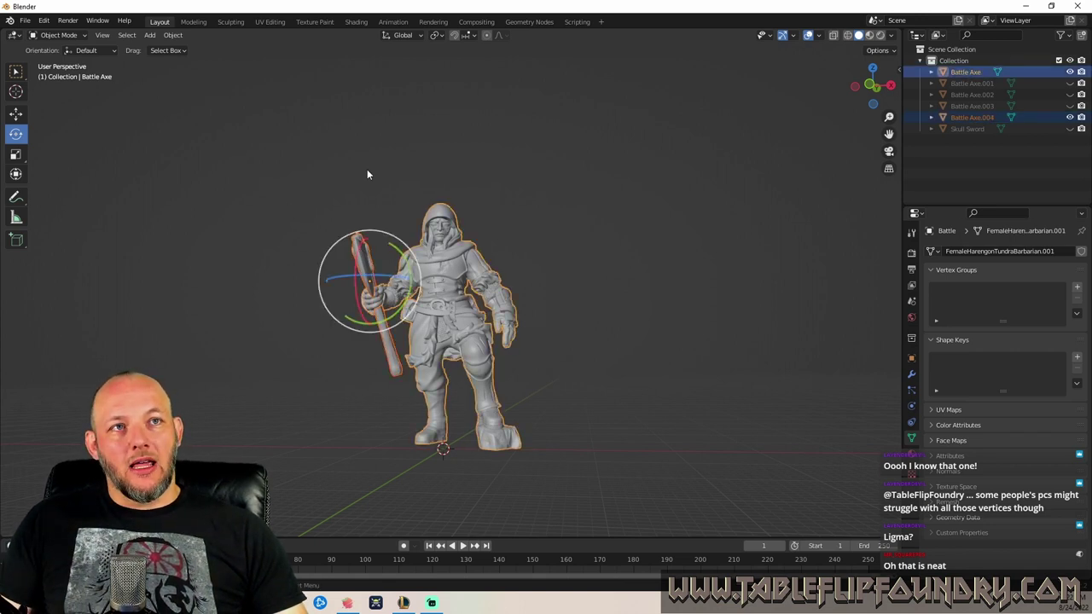
middle_click_drag(453, 206, 479, 271)
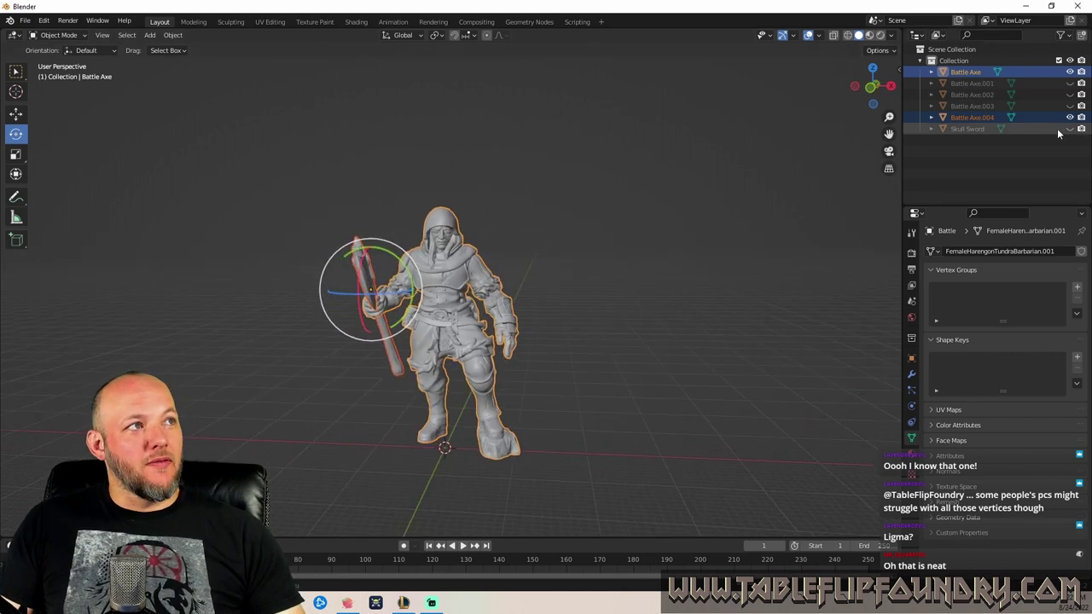
left_click_drag(1070, 129, 1070, 84)
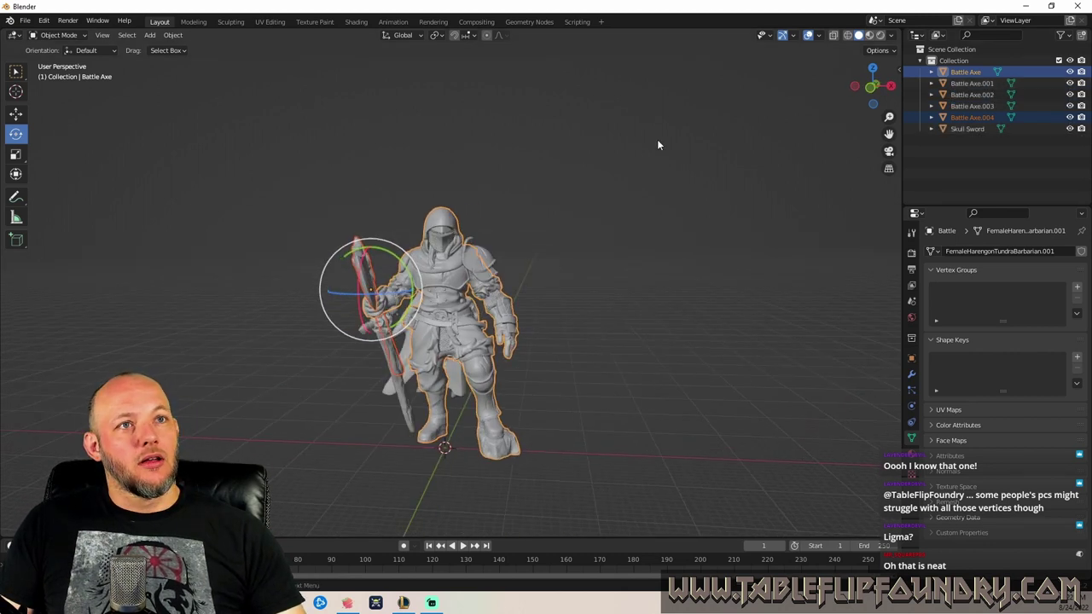
left_click(557, 345)
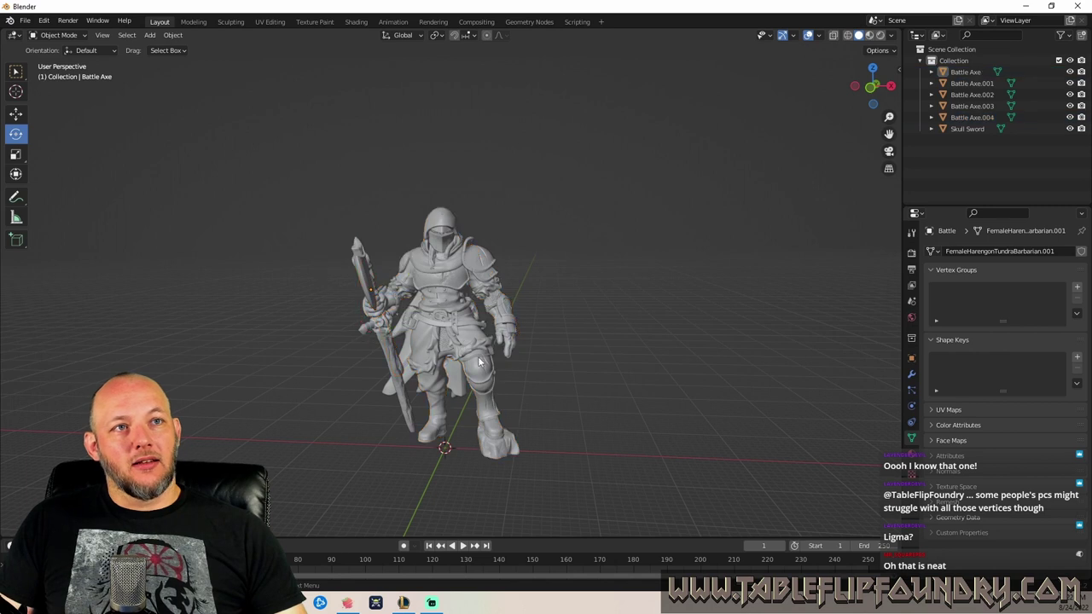
left_click(457, 299)
left_click(364, 274, "shift")
middle_click_drag(265, 256, 236, 235)
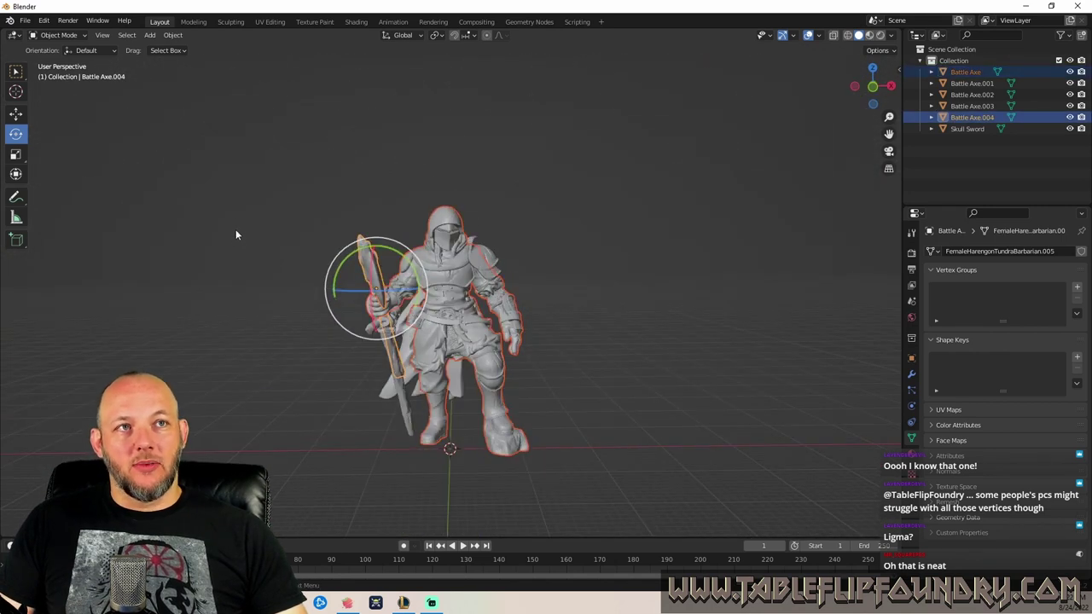
Export only the selected figure and axe as Kitbash.stl to the Tundra and Trenchers DONE folder.
left_click(25, 20)
mouse_move(60, 184)
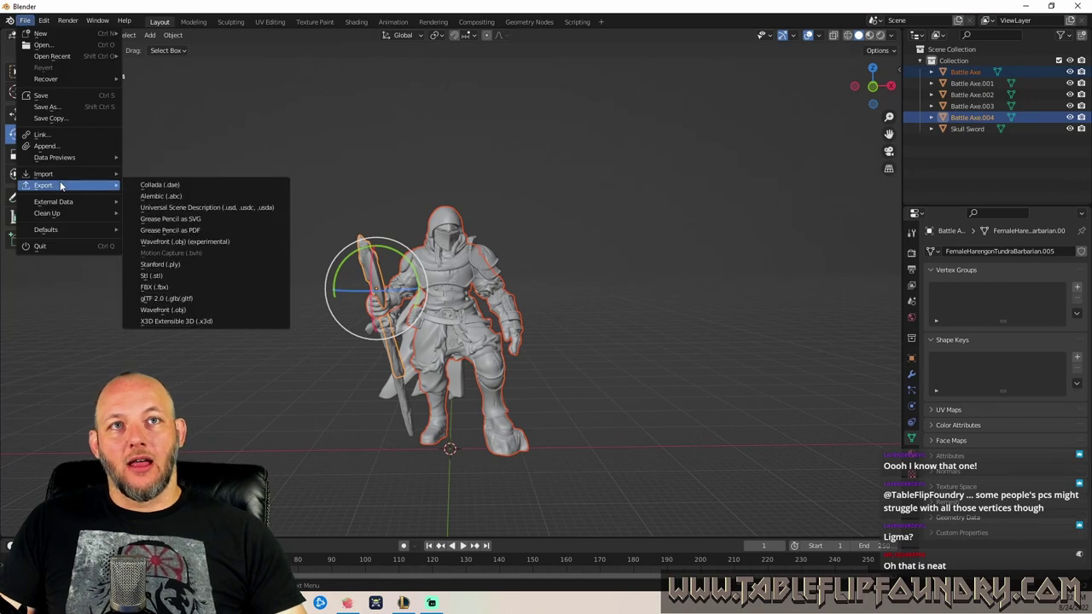
left_click(274, 268)
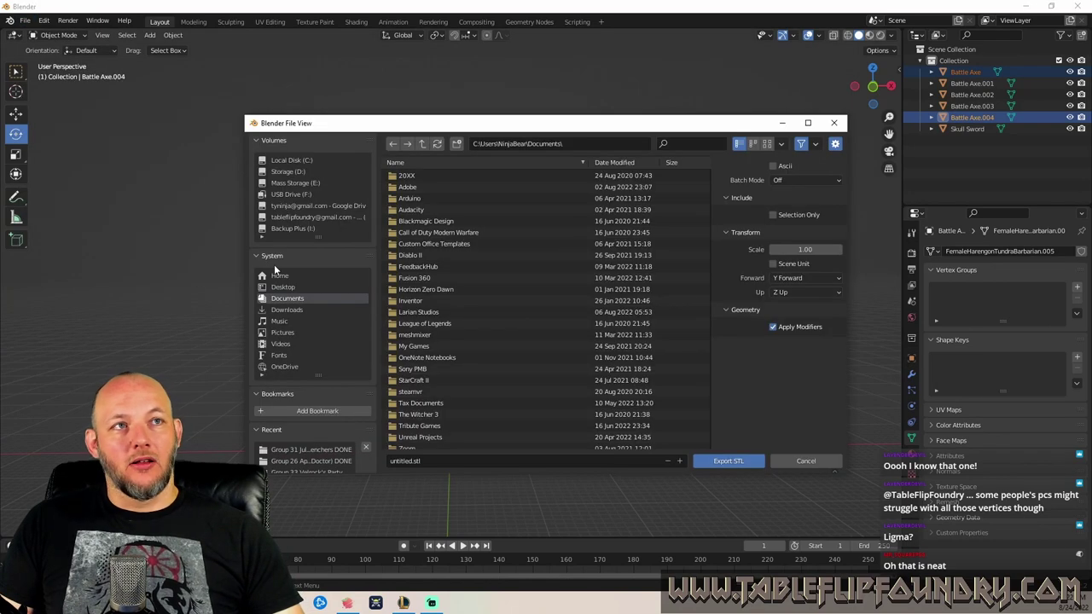
left_click(774, 214)
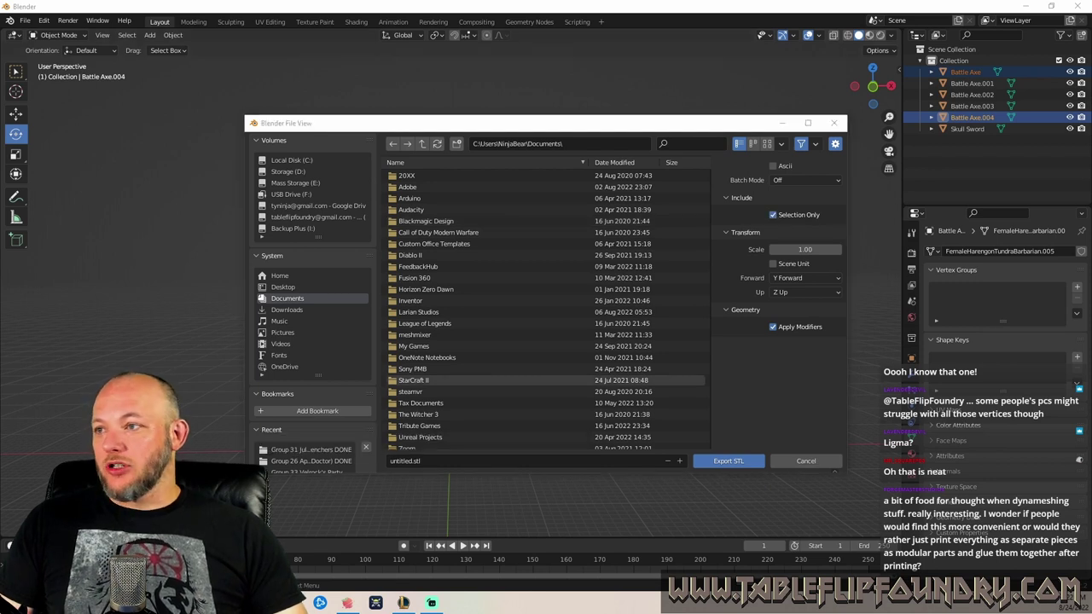
left_click(531, 479)
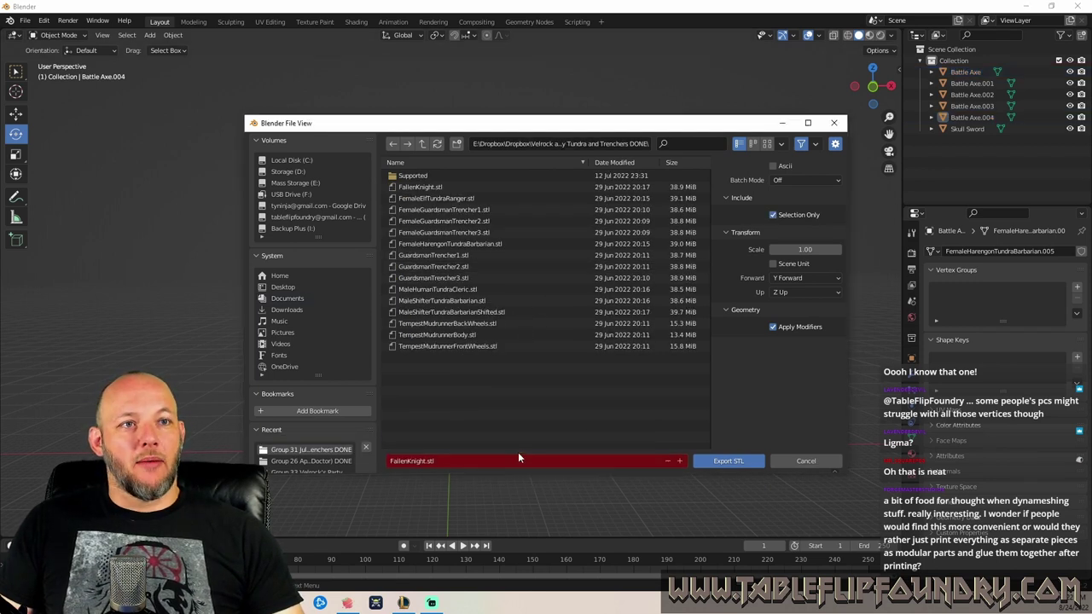
left_click(416, 461)
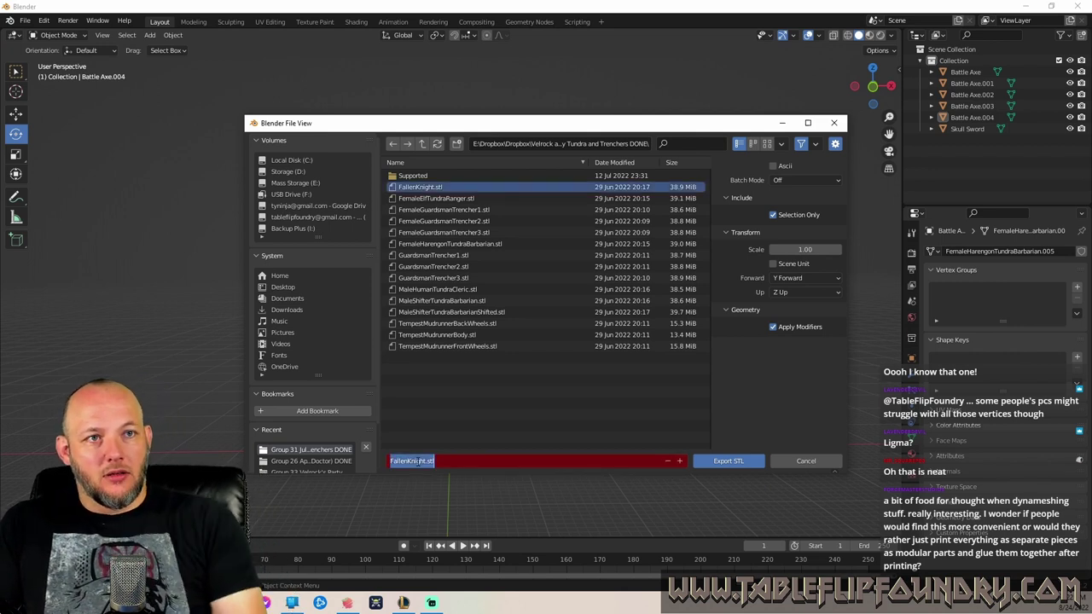
type("Kitt")
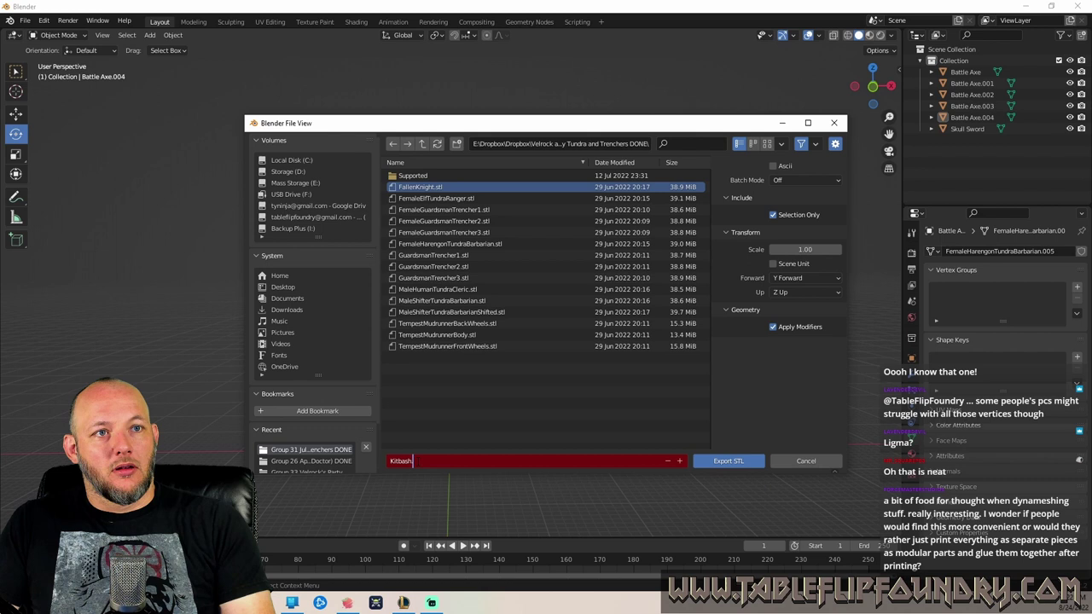
key("Return")
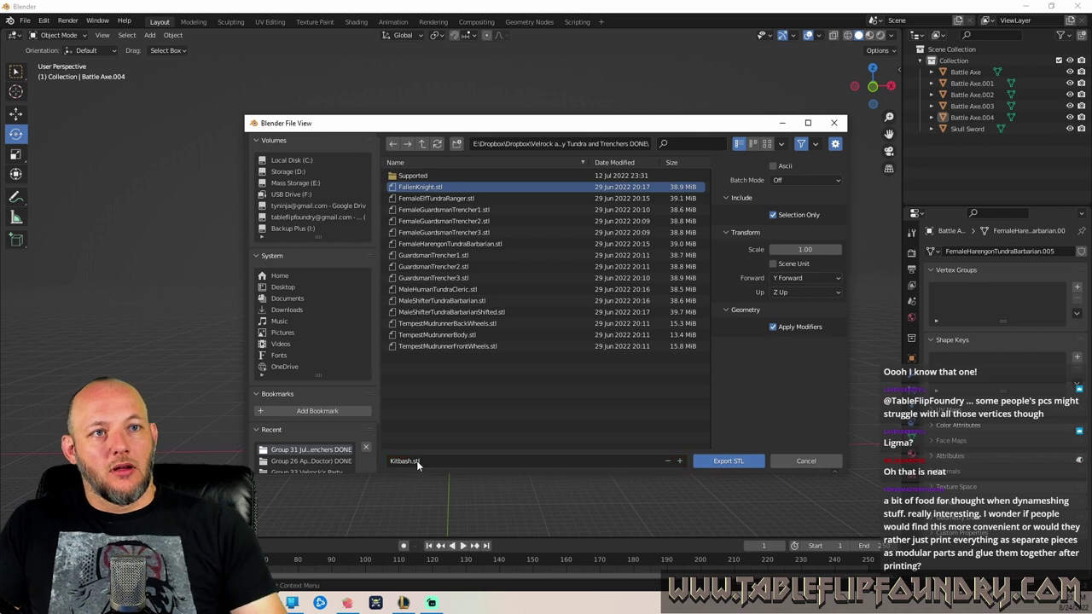
left_click(736, 461)
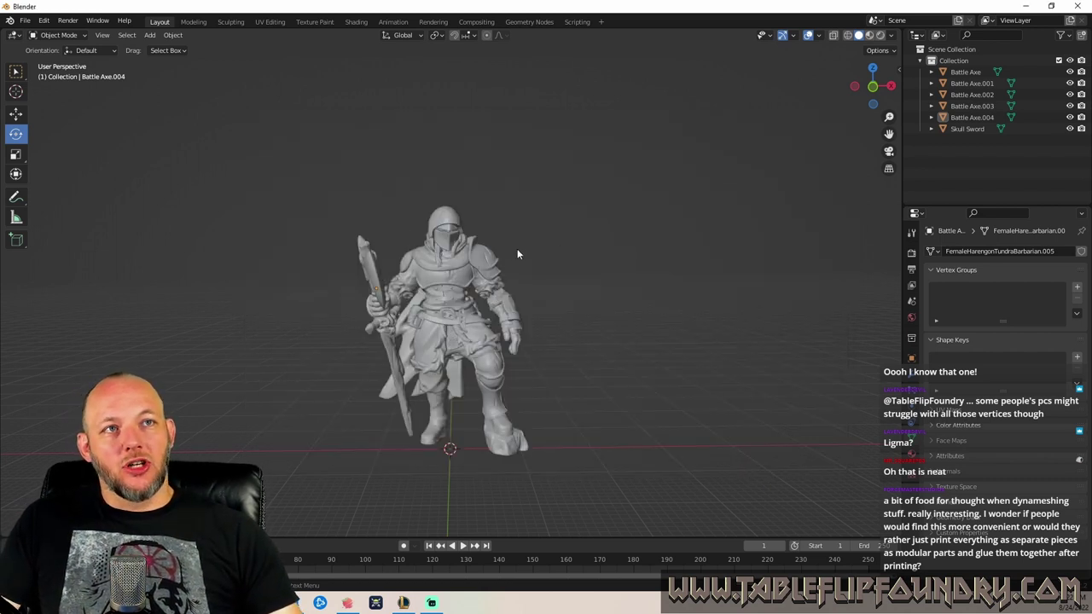
left_click(487, 270)
Switch to Lychee Slicer, load Kitbash.stl and select the imported figure.
left_click(1027, 6)
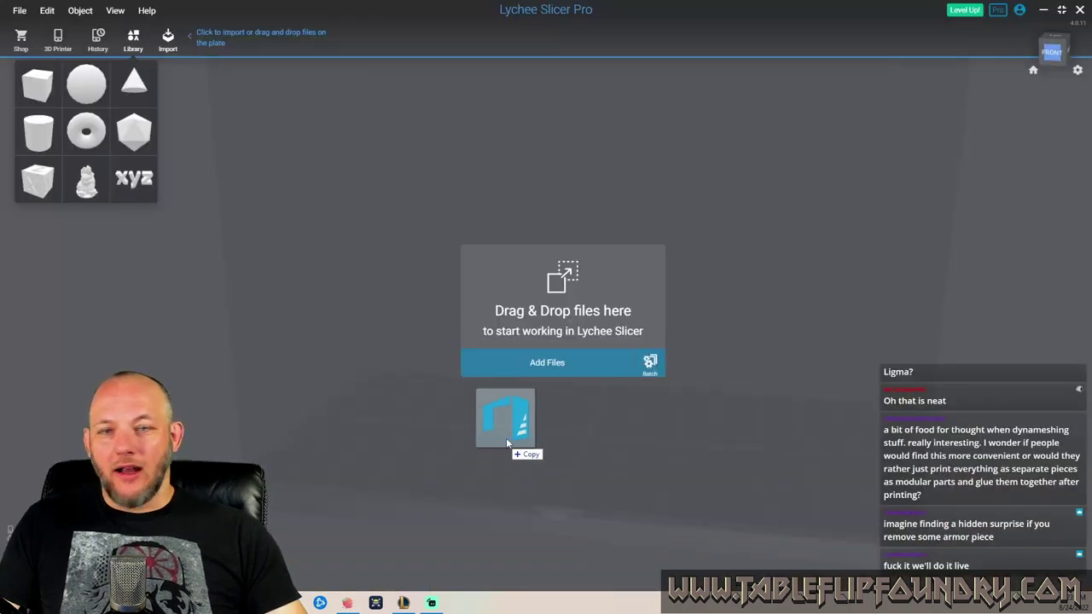
left_click_drag(500, 434, 577, 419)
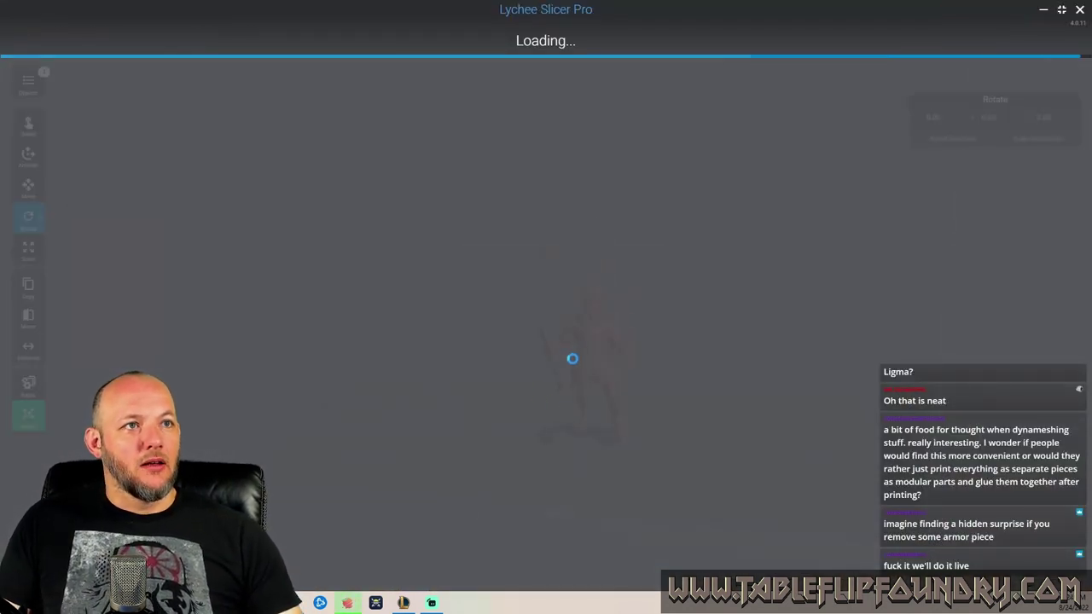
scroll(589, 357, "up", 4)
middle_click_drag(610, 333, 461, 312)
left_click(461, 312)
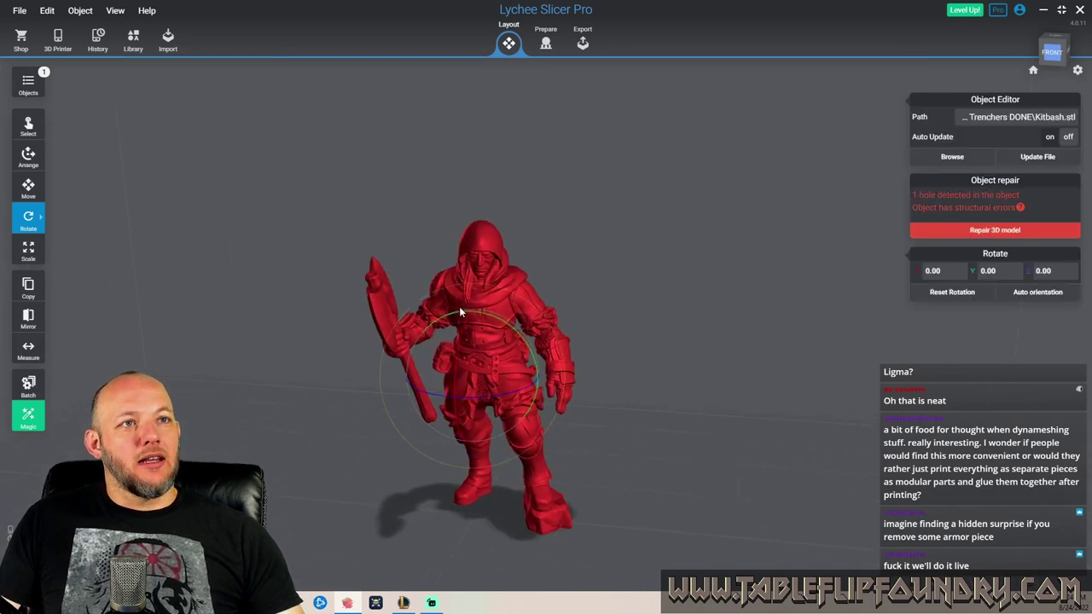
Inspect the kitbashed figure from the front and repair its hole and structural errors.
left_click_drag(459, 313, 584, 295)
left_click_drag(768, 213, 835, 192)
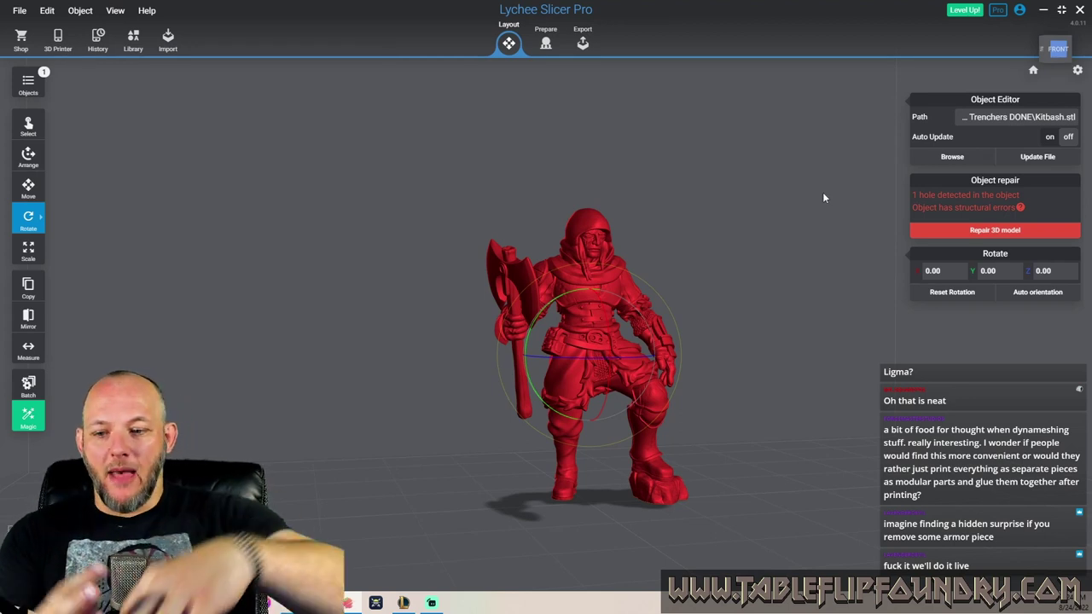
left_click(989, 231)
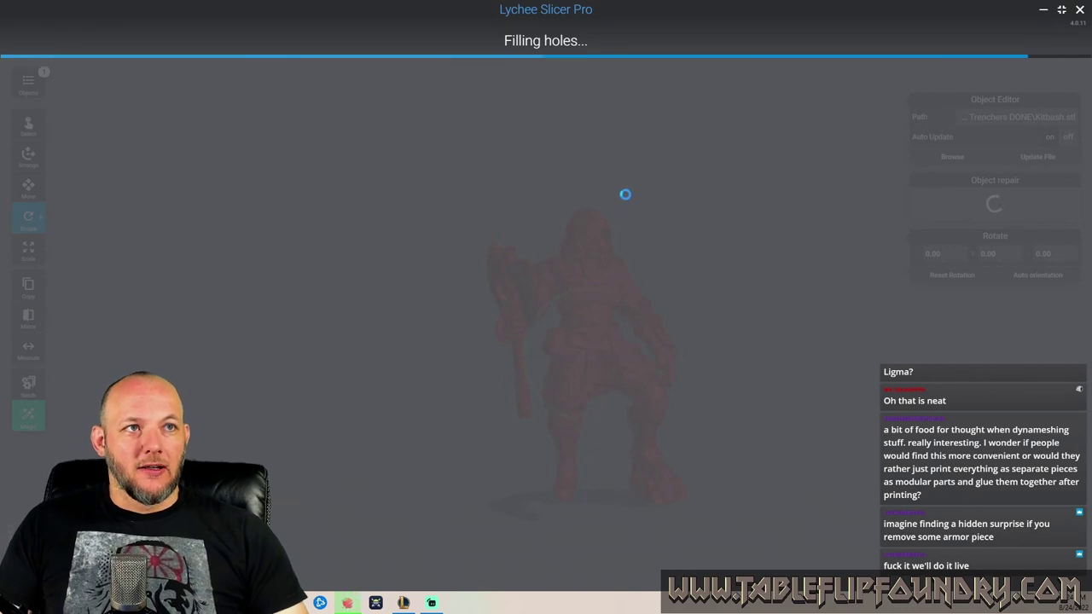
left_click(578, 339)
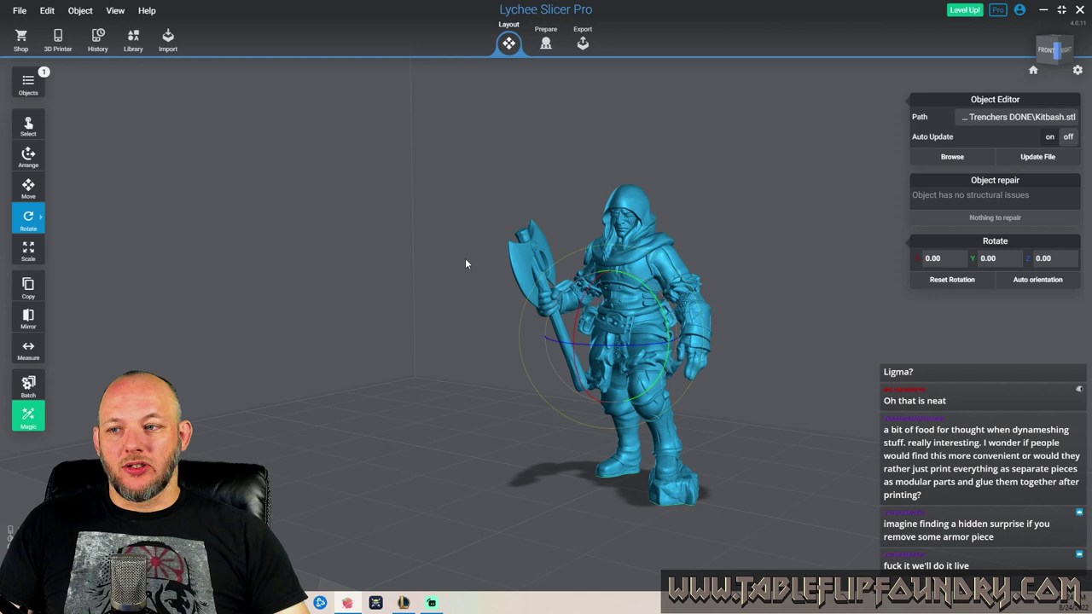
Load the original FallenKnight.stl alongside the kitbashed figure and repair its mesh.
left_click_drag(1091, 376, 480, 387)
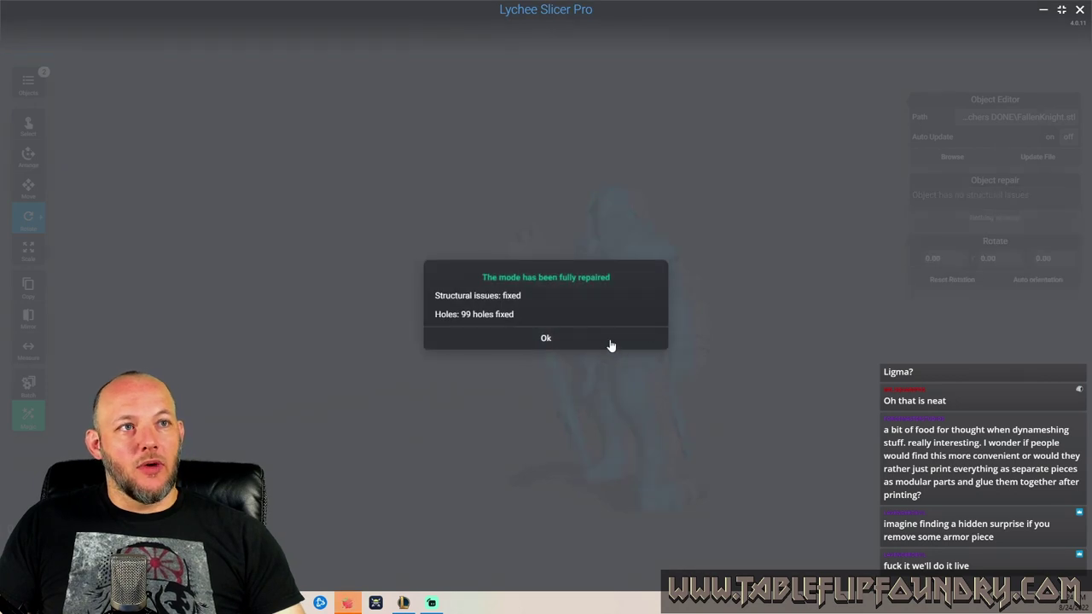
left_click(611, 345)
Arrange the original FallenKnight beside the kitbashed figure, rotated -4.26° and moved about -22 mm along X.
left_click(33, 162)
left_click_drag(662, 340, 666, 341)
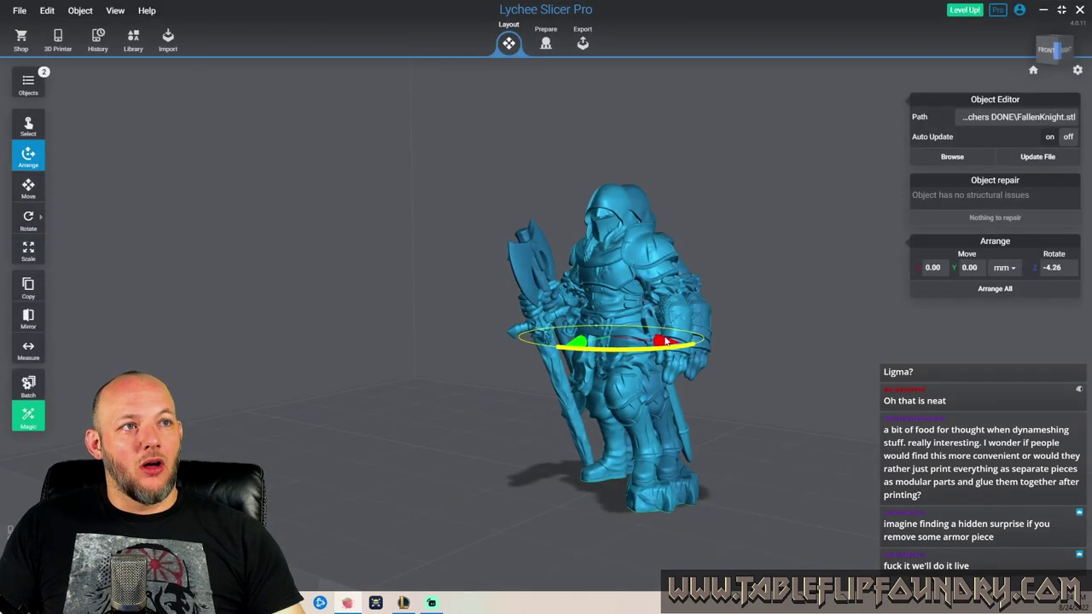
right_click_drag(666, 342, 714, 345)
left_click_drag(640, 301, 452, 280)
right_click_drag(488, 375, 536, 356)
middle_click_drag(531, 362, 652, 325)
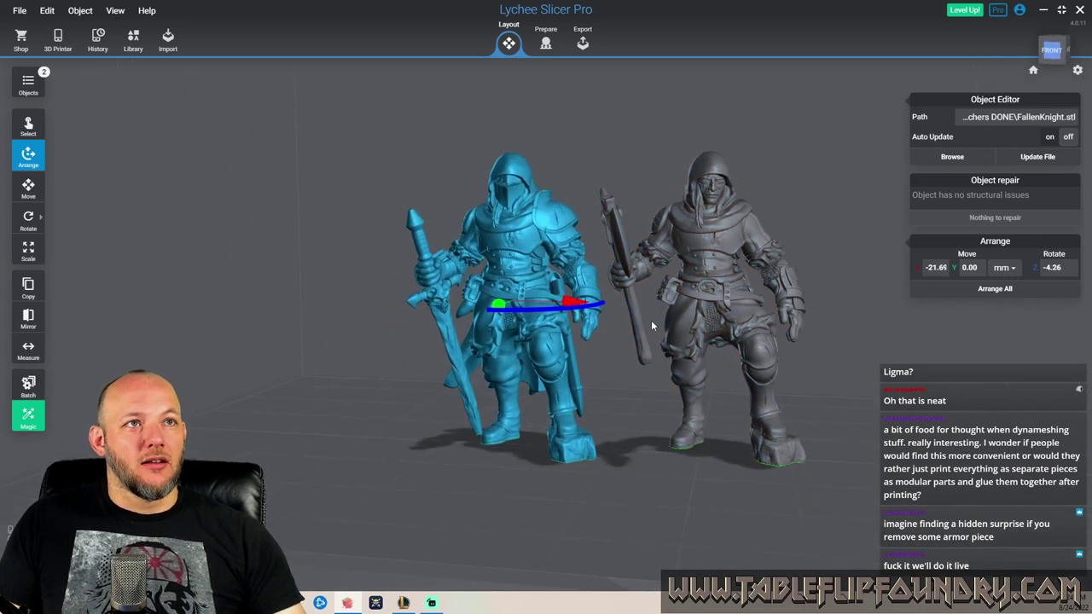
Compare the original and kitbashed figures side by side from the front, selecting each in turn.
right_click_drag(651, 320, 571, 364)
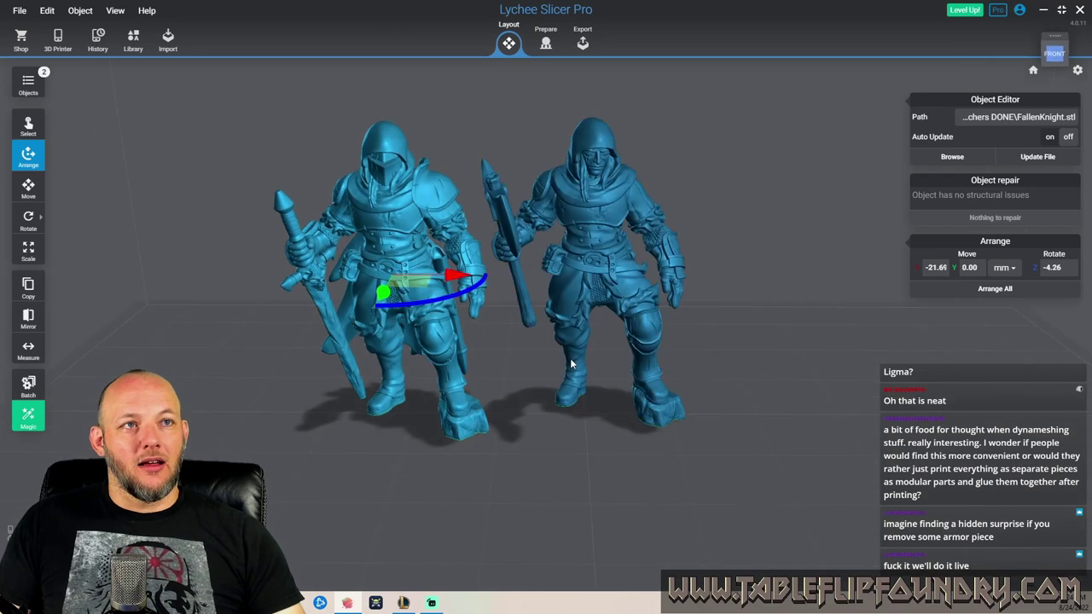
left_click(790, 354)
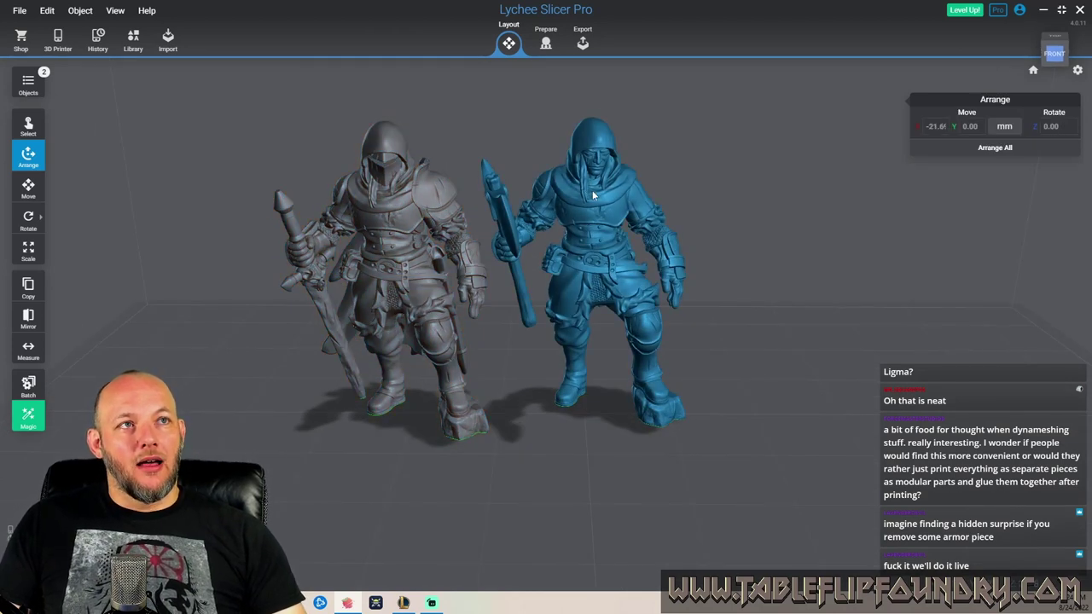
left_click(585, 247)
left_click(396, 261)
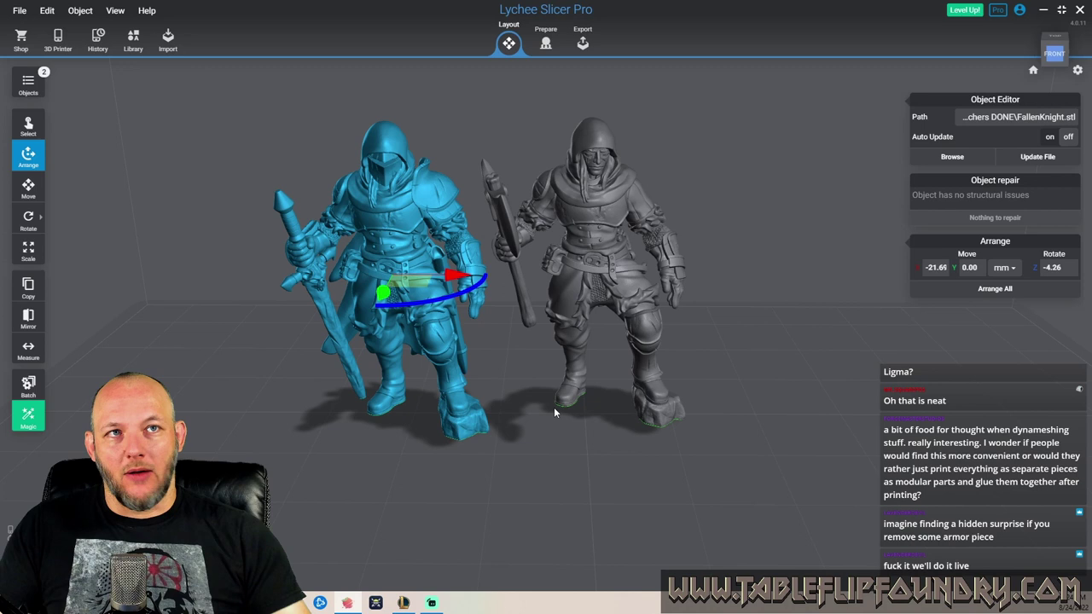
Examine both figures from several angles to compare the original sword-bearing knight with the axe-wielding kitbash.
left_click_drag(682, 407, 568, 264)
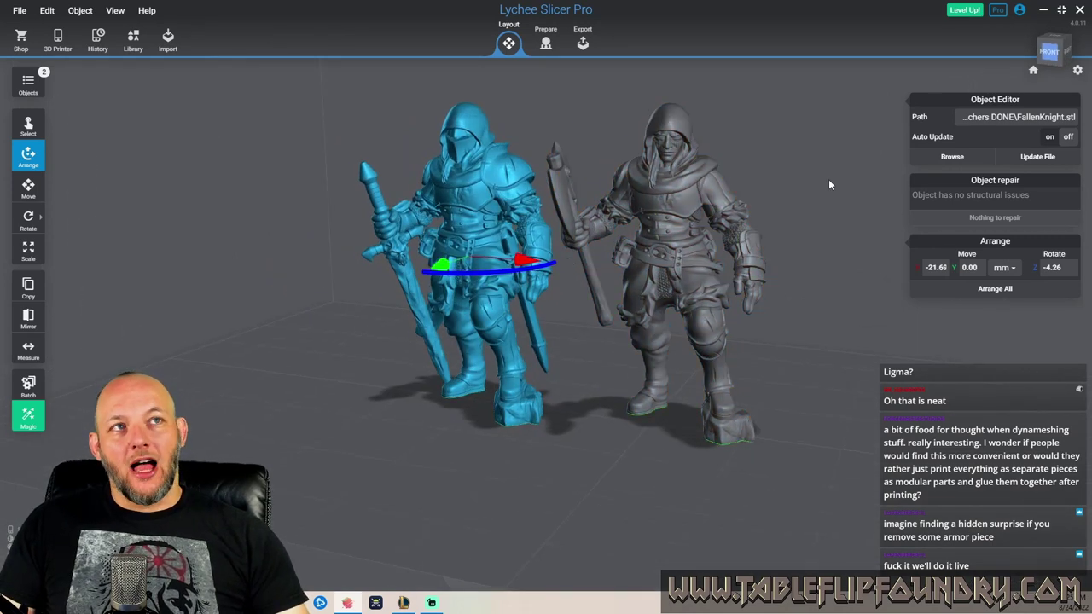
scroll(405, 184, "down", 2)
middle_click_drag(405, 184, 280, 280)
right_click_drag(280, 279, 419, 277)
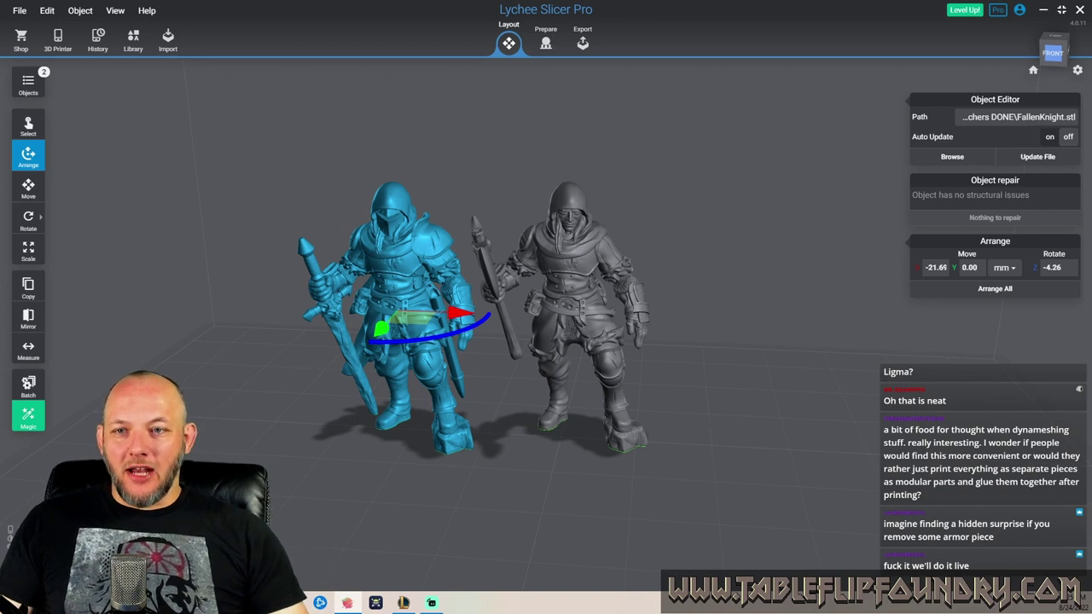
right_click_drag(296, 168, 407, 163)
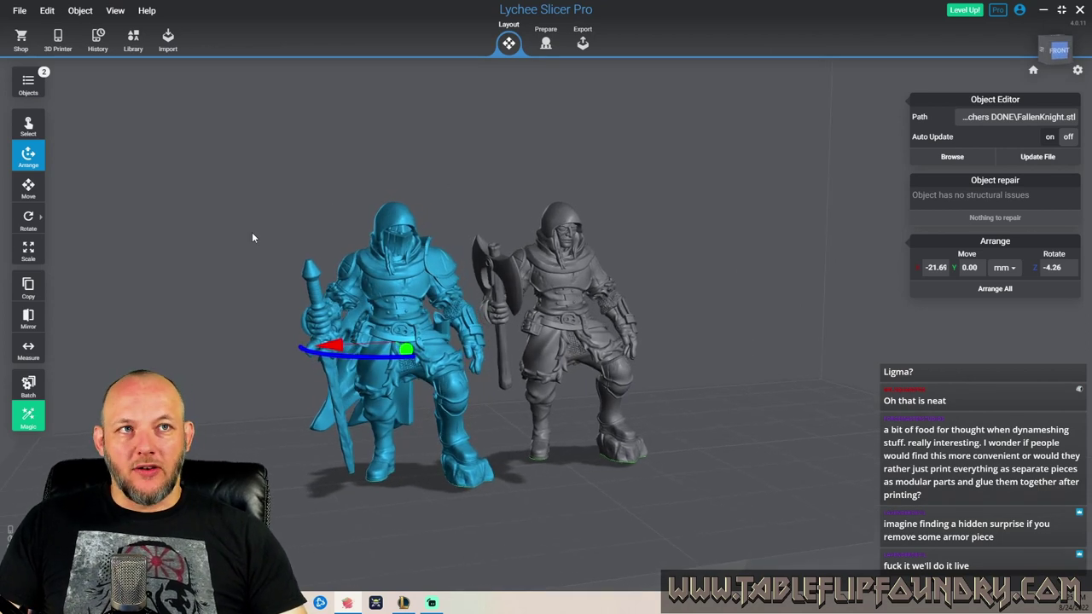
middle_click_drag(282, 231, 260, 220)
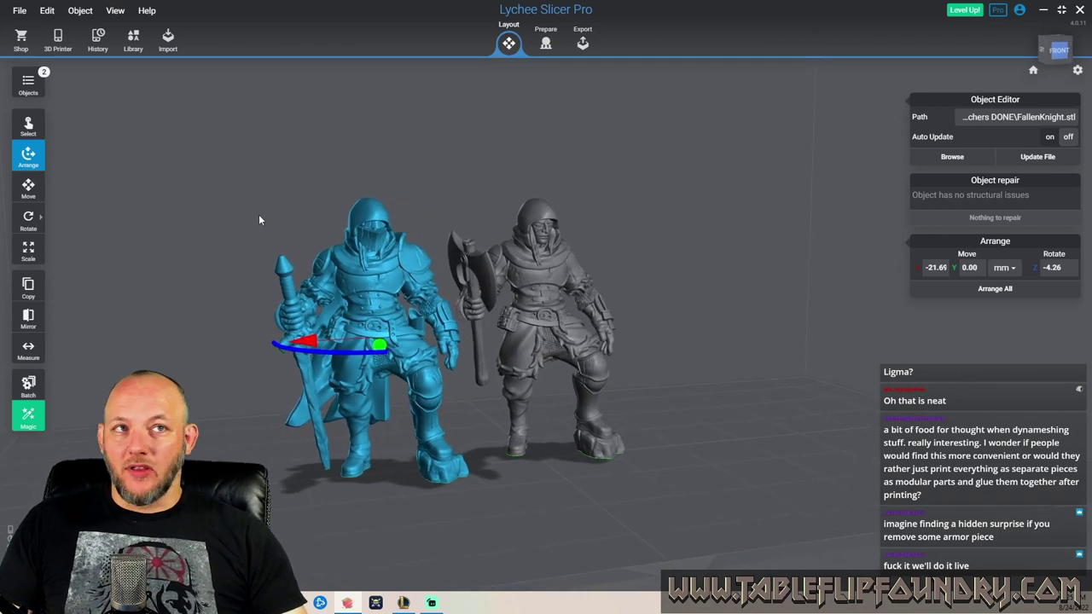
Select the original and kitbashed figures in turn to compare them, finishing with neither figure selected.
left_click(461, 247)
left_click(401, 268)
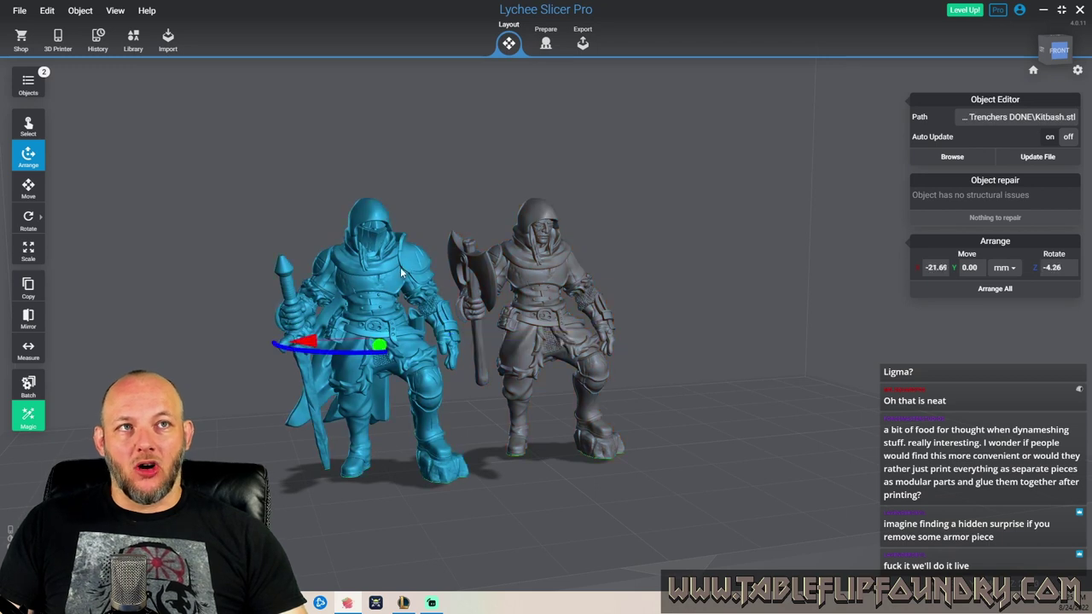
left_click(538, 229)
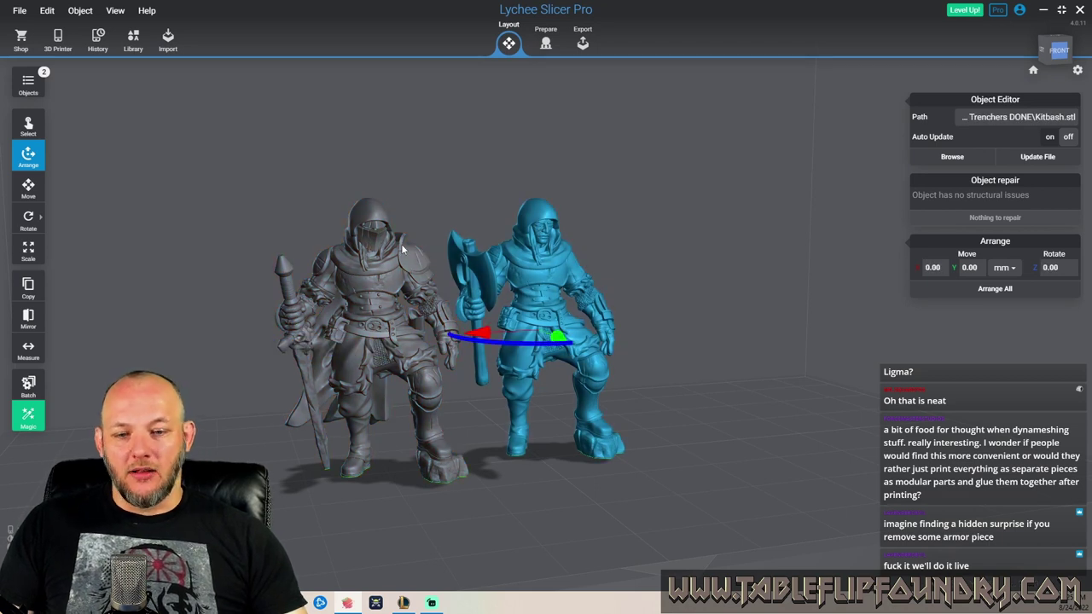
left_click(356, 181)
left_click(549, 245)
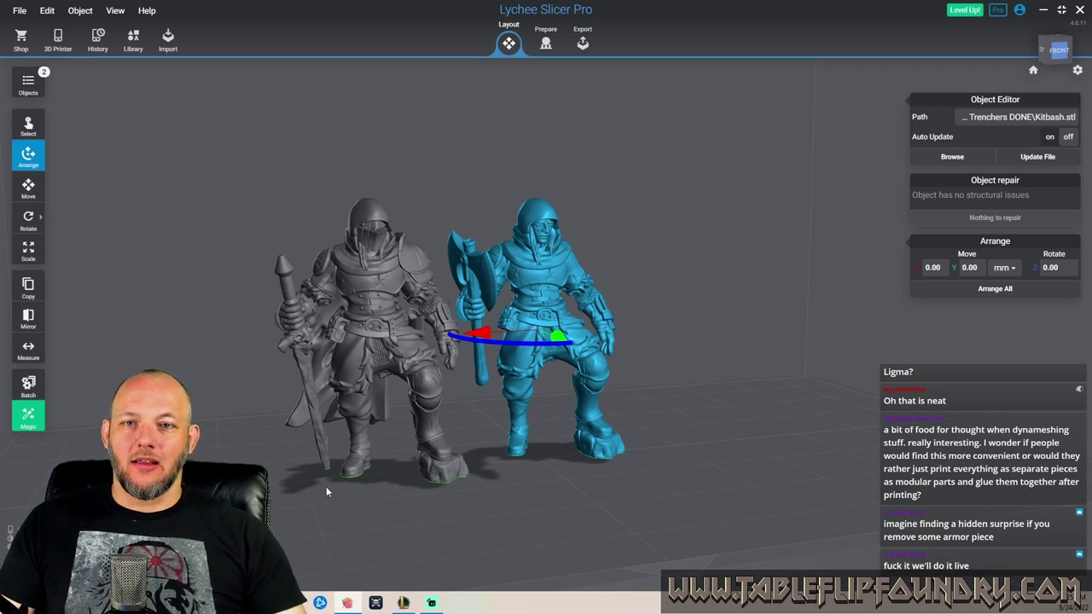
left_click(243, 436)
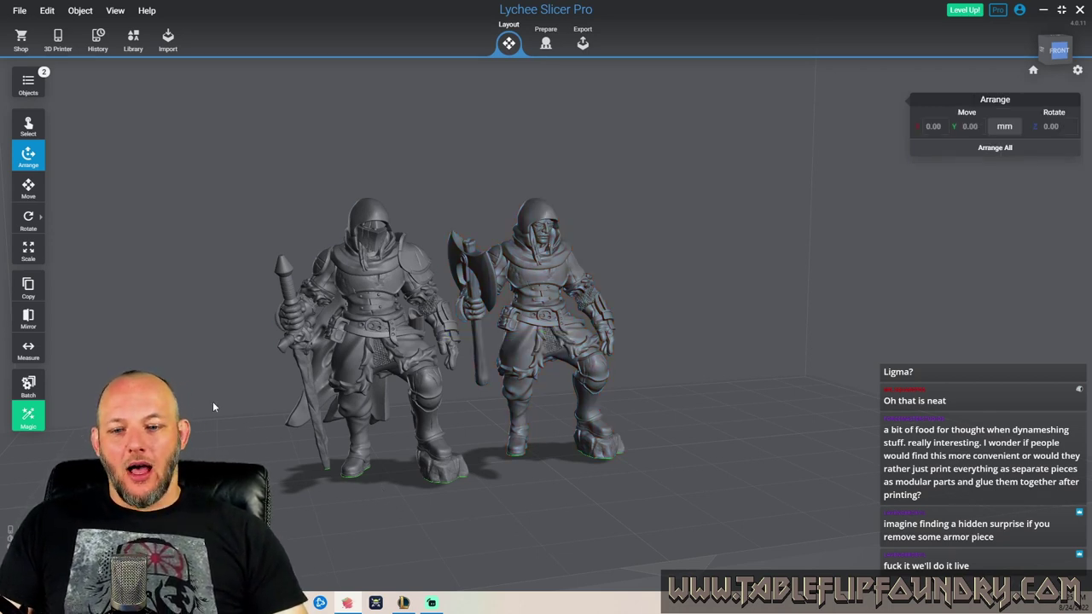